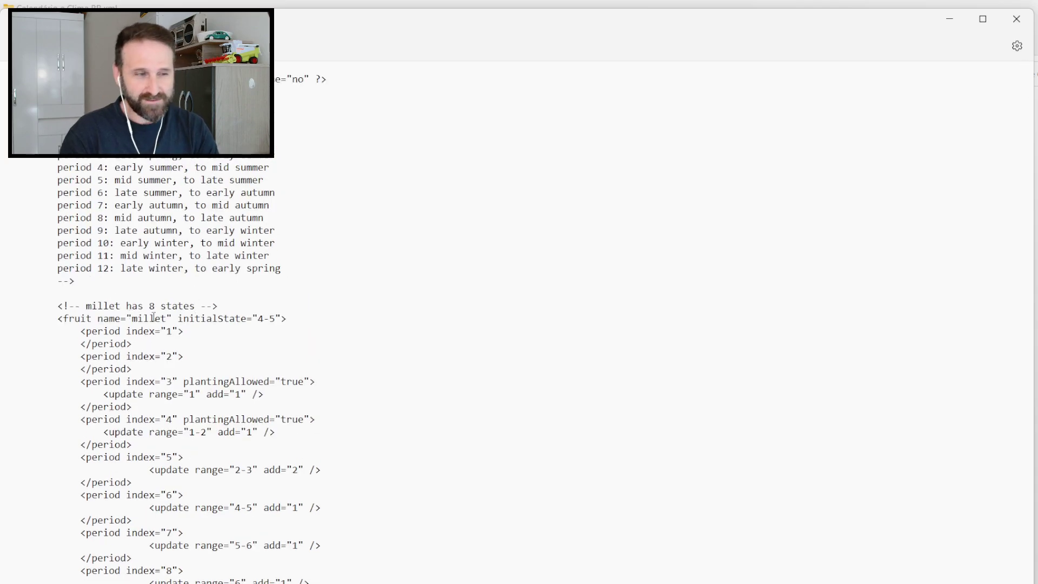
Examine the millet, blackbean and pintobean growth entries in the maps_growth file, including their periods and update ranges.
{"action": "scroll", "coordinate": [79, 296], "scroll_direction": "down", "scroll_amount": 6}
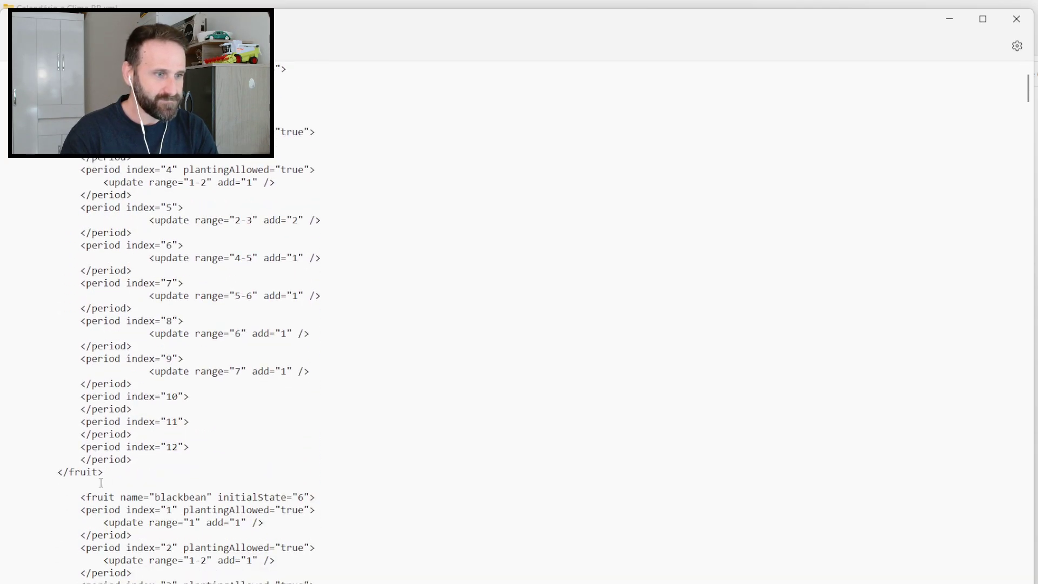
{"action": "scroll", "coordinate": [108, 497], "scroll_direction": "down", "scroll_amount": 1}
{"action": "left_click_drag", "start_coordinate": [155, 460], "coordinate": [223, 461]}
{"action": "scroll", "coordinate": [242, 469], "scroll_direction": "down", "scroll_amount": 1}
{"action": "scroll", "coordinate": [243, 469], "scroll_direction": "down", "scroll_amount": 10}
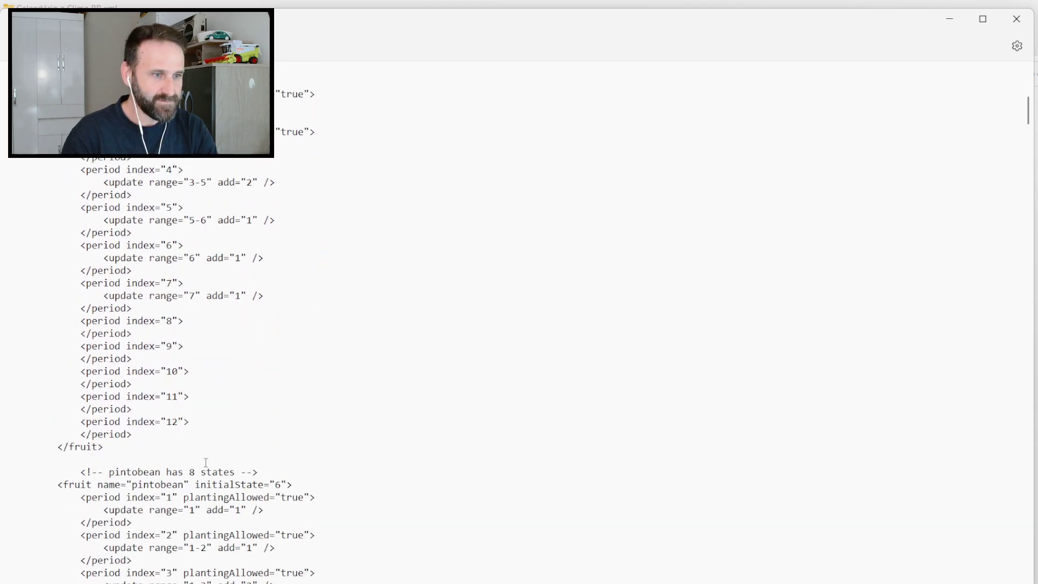
{"action": "left_click_drag", "start_coordinate": [109, 473], "coordinate": [161, 472]}
{"action": "scroll", "coordinate": [243, 448], "scroll_direction": "down", "scroll_amount": 1}
{"action": "scroll", "coordinate": [292, 447], "scroll_direction": "down", "scroll_amount": 3}
{"action": "left_click", "coordinate": [324, 447]}
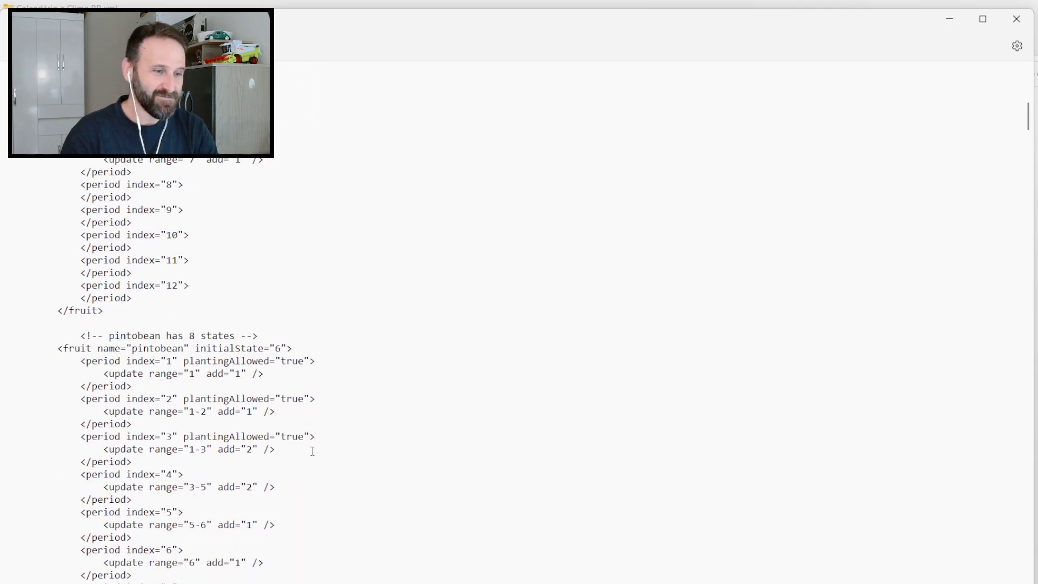
{"action": "scroll", "coordinate": [303, 443], "scroll_direction": "down", "scroll_amount": 9}
{"action": "scroll", "coordinate": [246, 435], "scroll_direction": "down", "scroll_amount": 5}
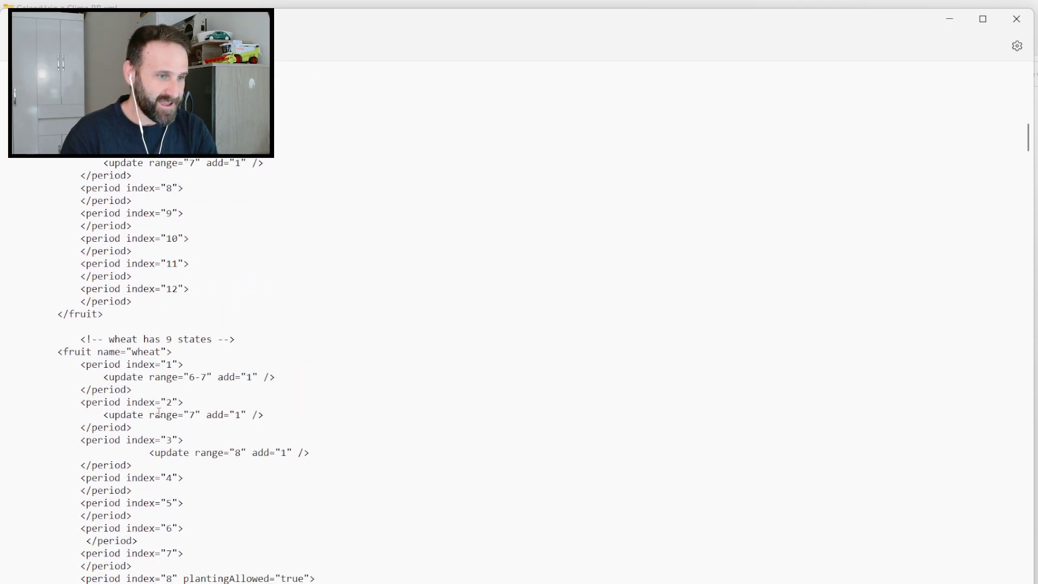
Read the wheat periods in maps_growth, review the preceding bean entries again, and close the file.
{"action": "scroll", "coordinate": [197, 410], "scroll_direction": "down", "scroll_amount": 2}
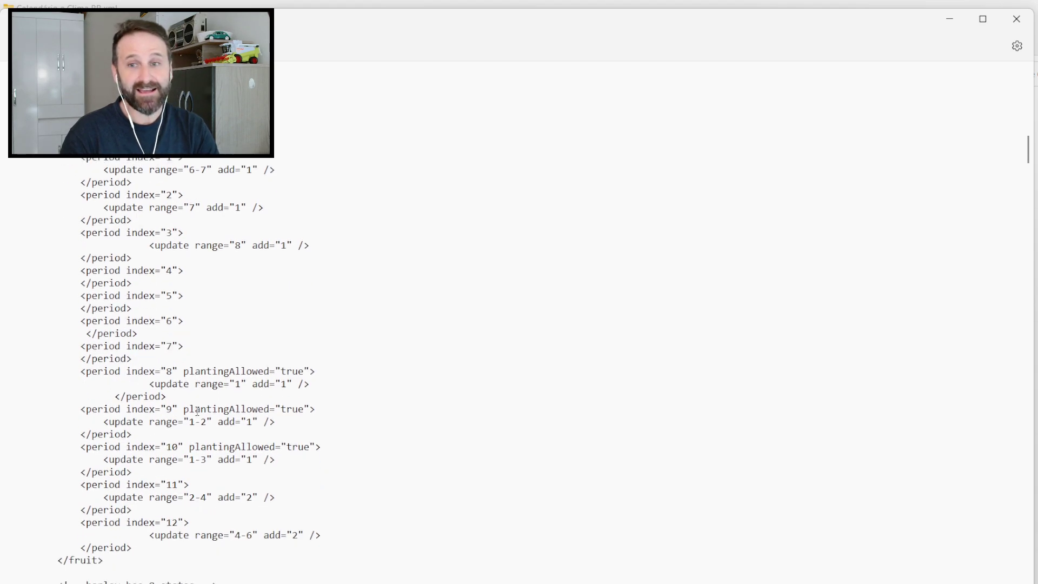
{"action": "scroll", "coordinate": [220, 411], "scroll_direction": "up", "scroll_amount": 5}
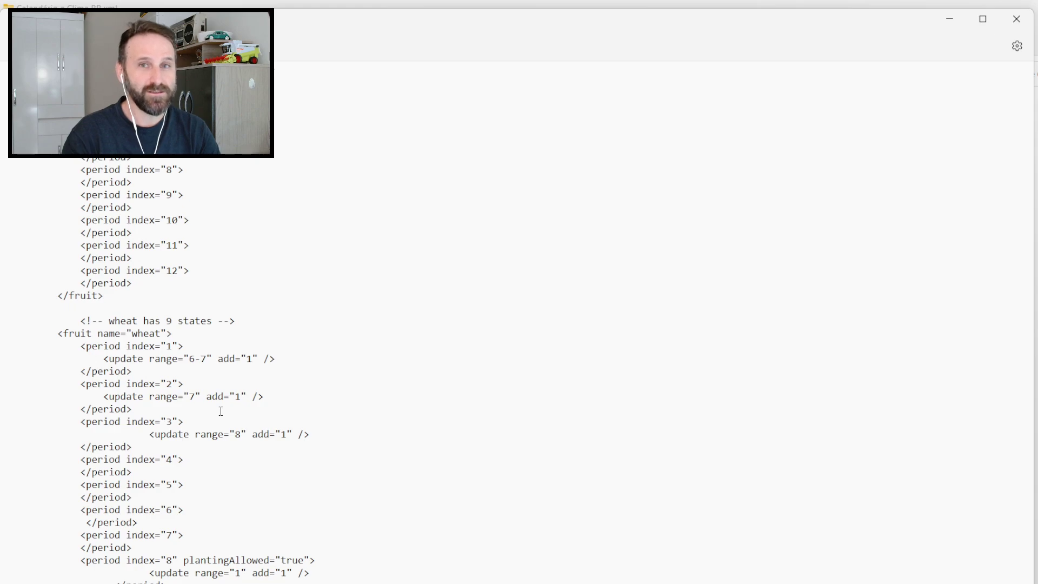
{"action": "scroll", "coordinate": [238, 385], "scroll_direction": "up", "scroll_amount": 4}
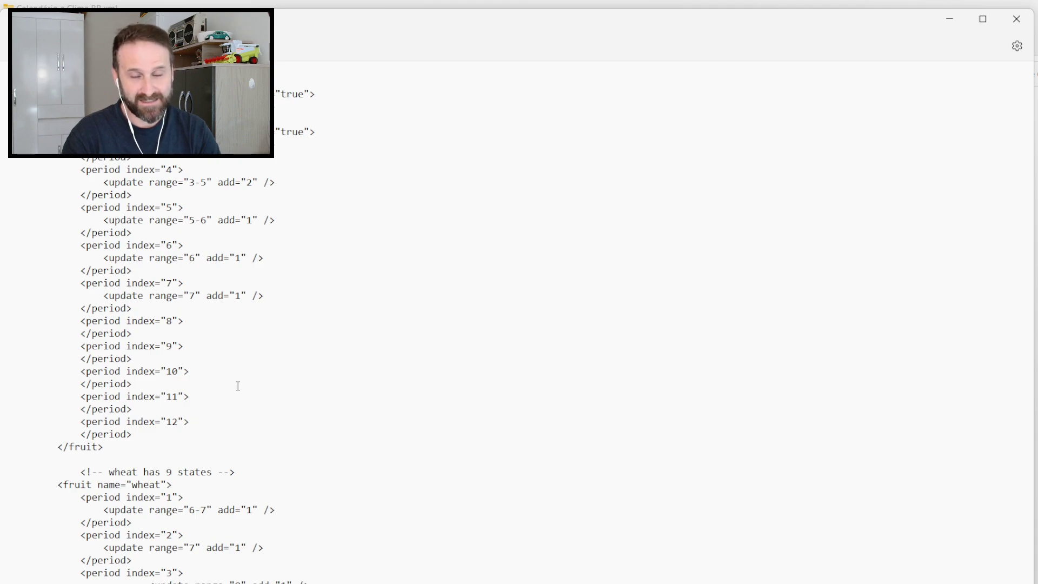
{"action": "scroll", "coordinate": [238, 385], "scroll_direction": "up", "scroll_amount": 4}
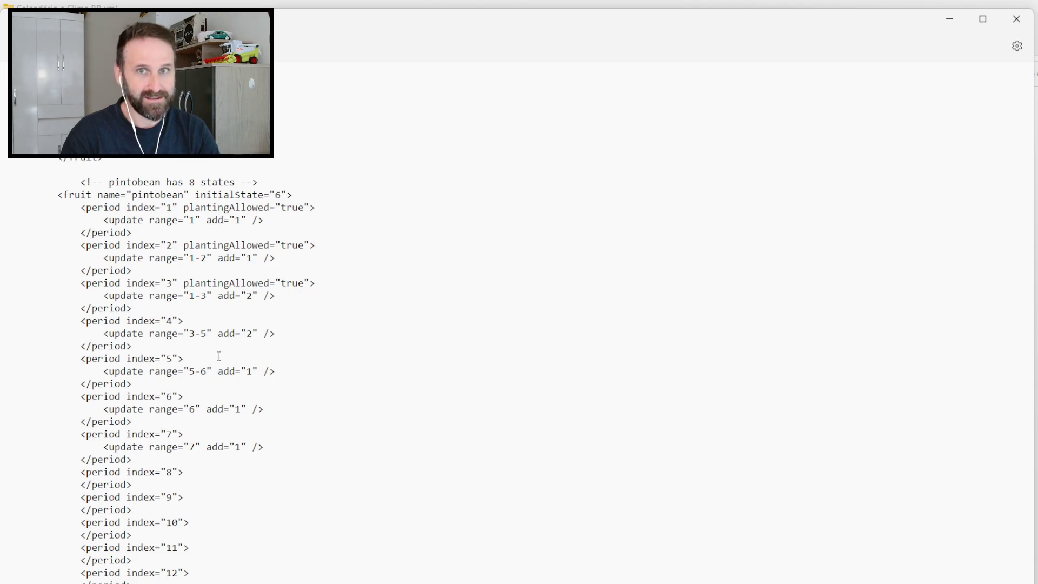
{"action": "scroll", "coordinate": [382, 259], "scroll_direction": "up", "scroll_amount": 5}
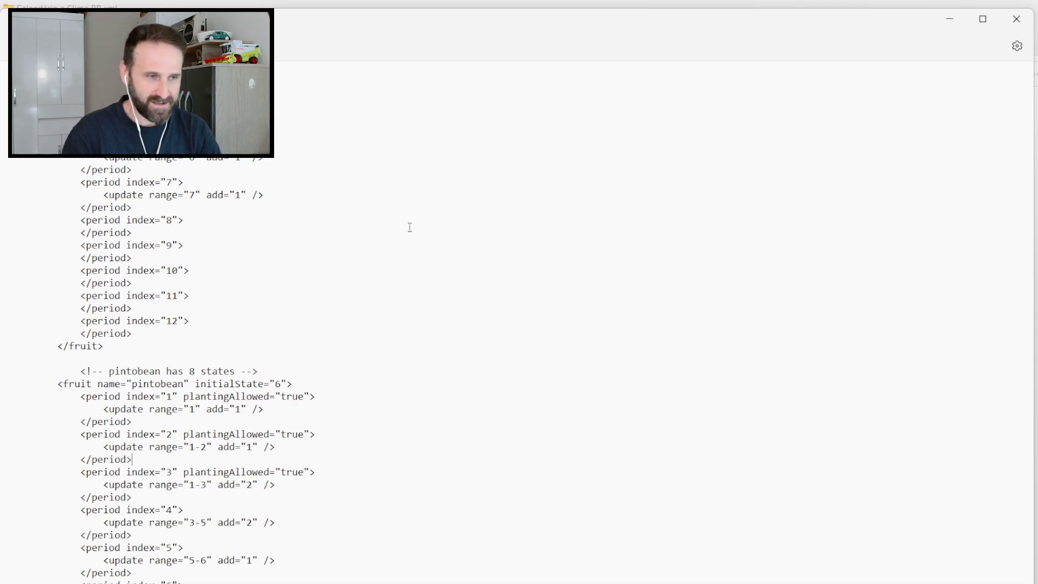
{"action": "scroll", "coordinate": [410, 227], "scroll_direction": "up", "scroll_amount": 5}
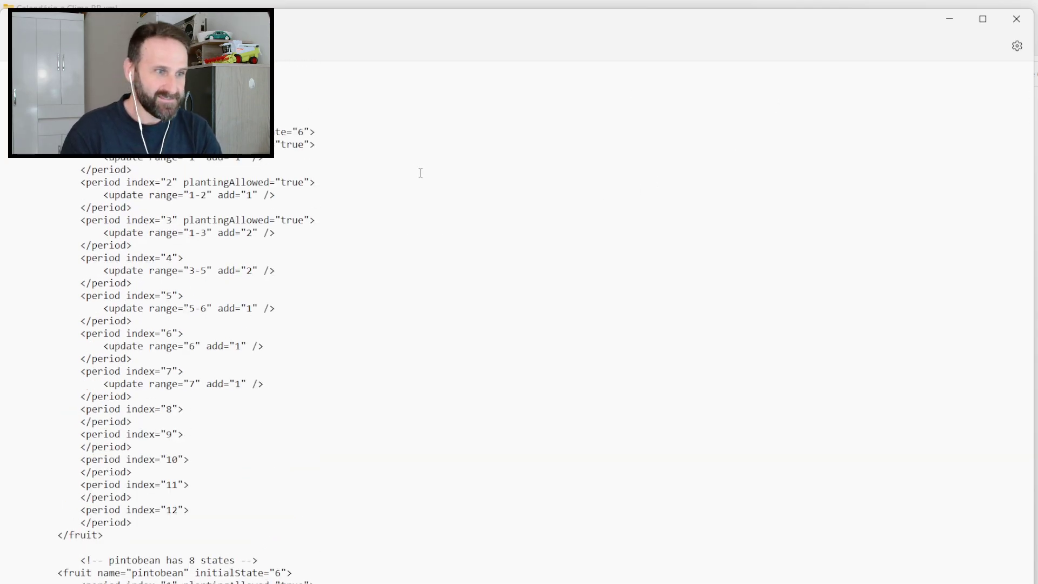
{"action": "scroll", "coordinate": [512, 211], "scroll_direction": "up", "scroll_amount": 5}
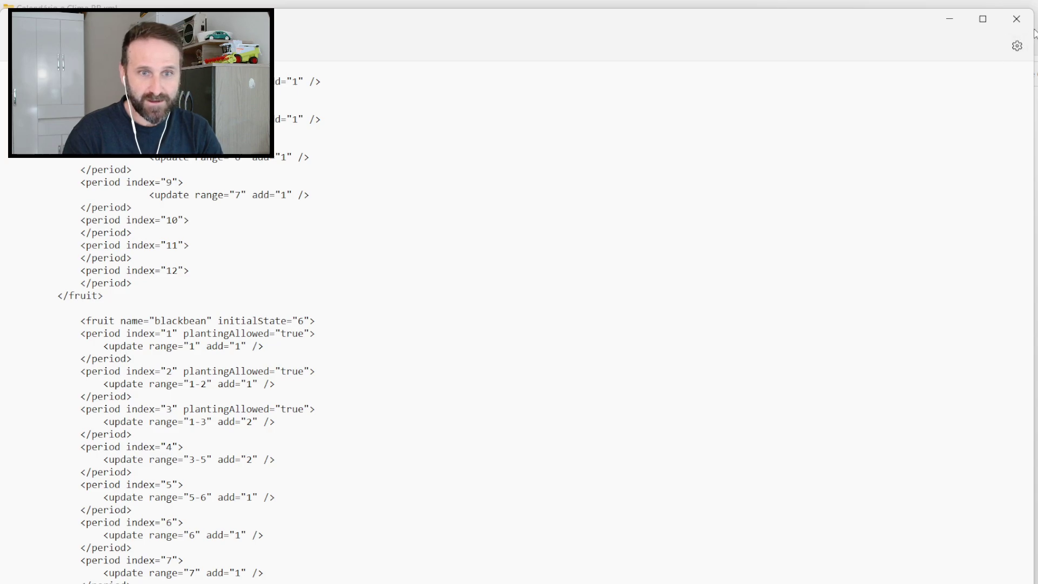
{"action": "left_click", "coordinate": [1016, 18]}
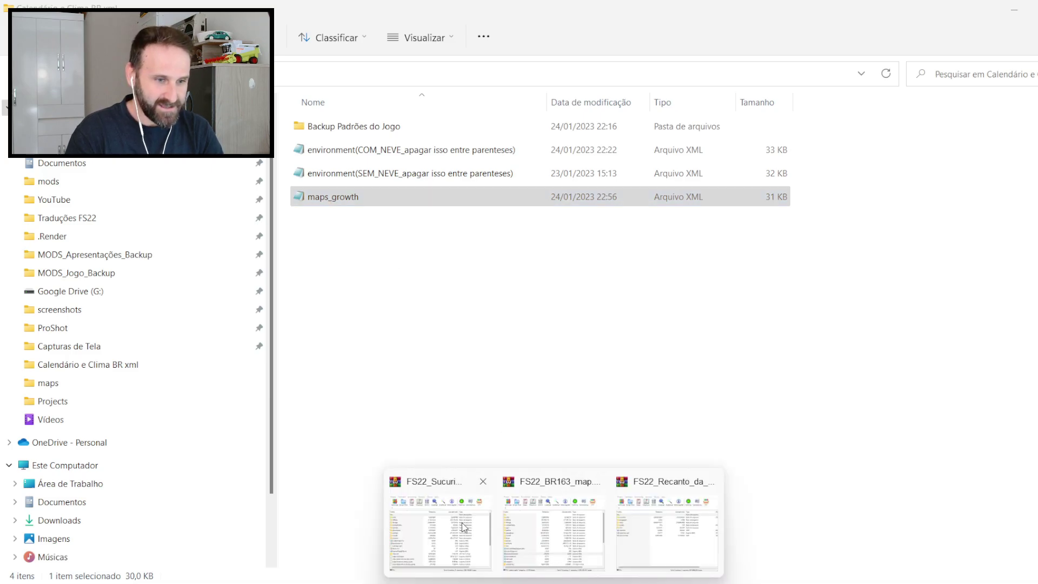
Bring up the FS22_BR163_map and FS22_Recanto_da_Alvorada_Calendario_BR archives and locate maps_growth.xml in the latter's xml folder.
{"action": "left_click", "coordinate": [540, 542]}
{"action": "left_click", "coordinate": [569, 513]}
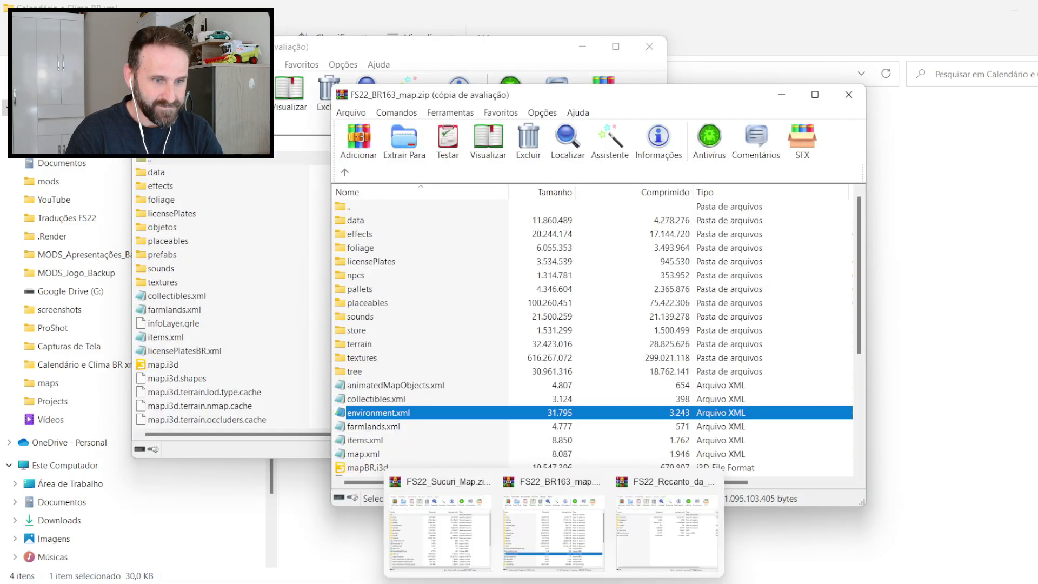
{"action": "left_click", "coordinate": [670, 542]}
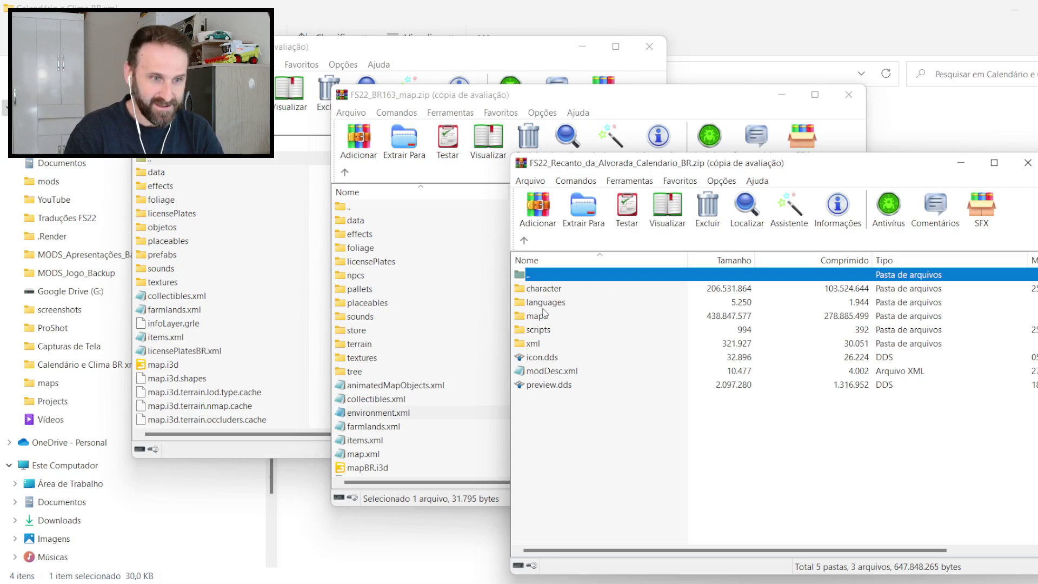
{"action": "left_click", "coordinate": [536, 346]}
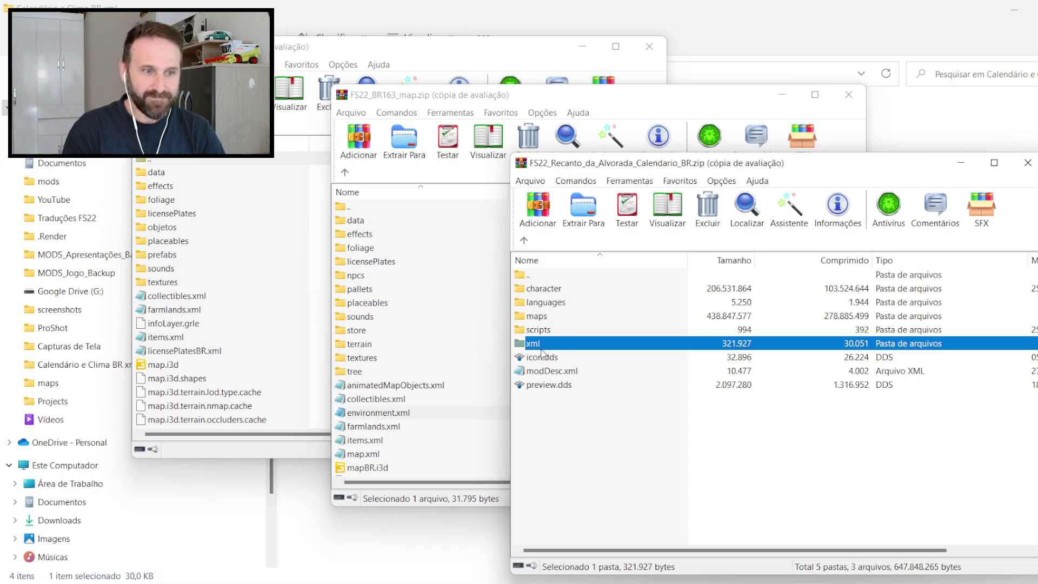
{"action": "double_click", "coordinate": [541, 351]}
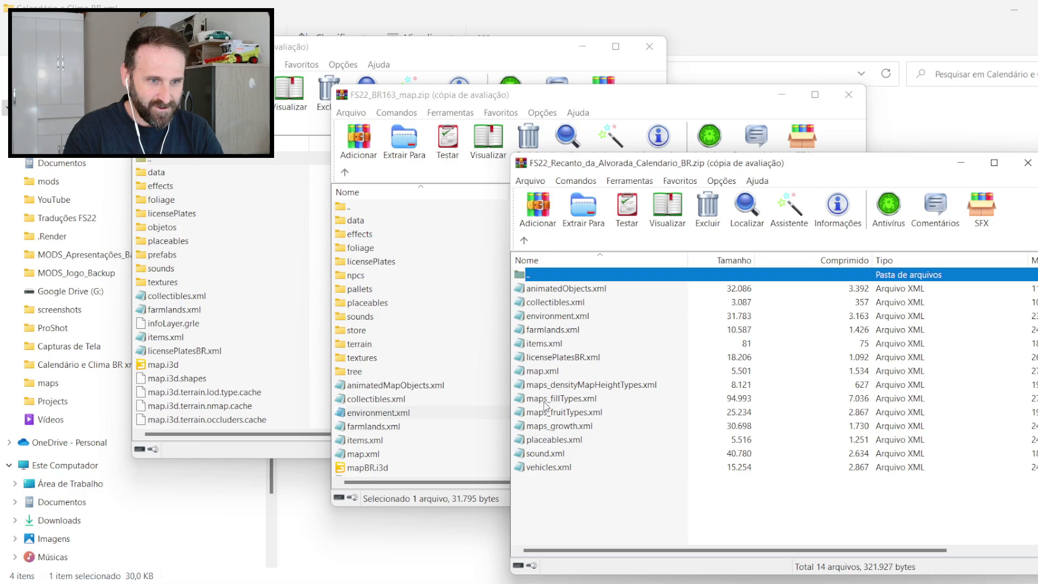
{"action": "left_click", "coordinate": [549, 427]}
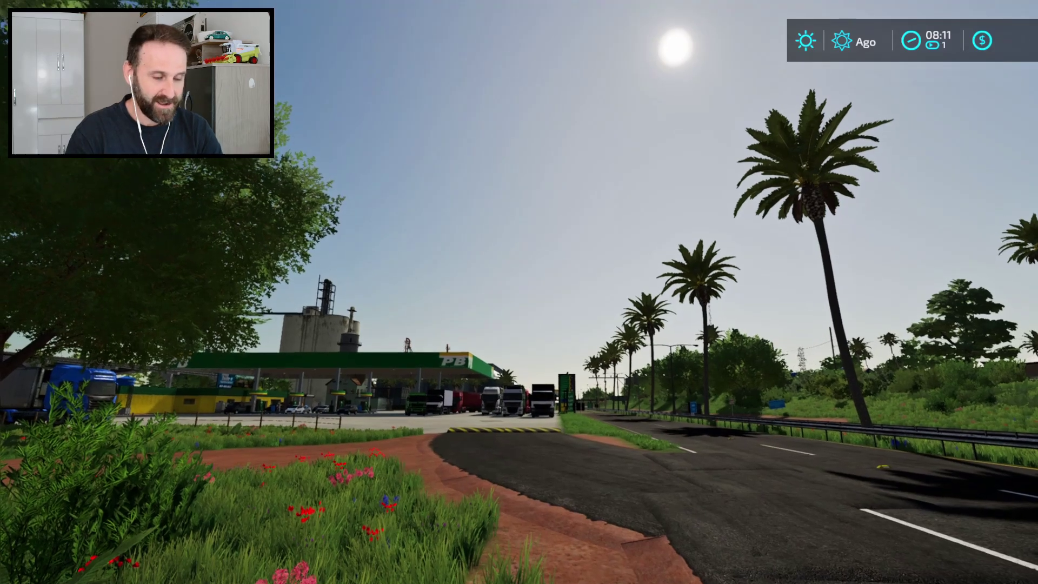
Check the planting and harvest months in the crop calendar in Farming Simulator 22, and return to the open archives.
{"action": "key", "text": "Escape"}
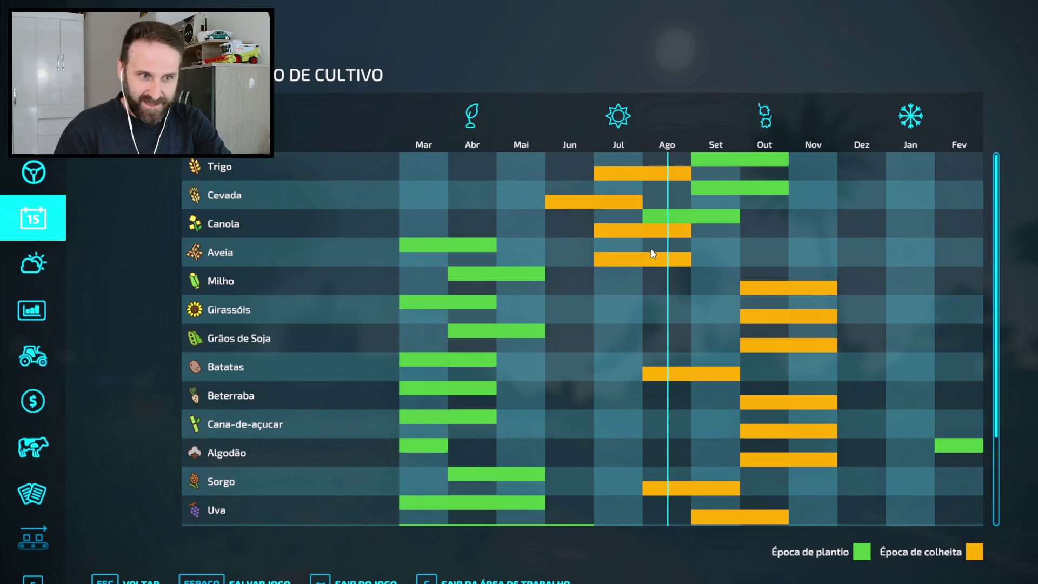
{"action": "key", "text": "Escape"}
{"action": "key", "text": "super"}
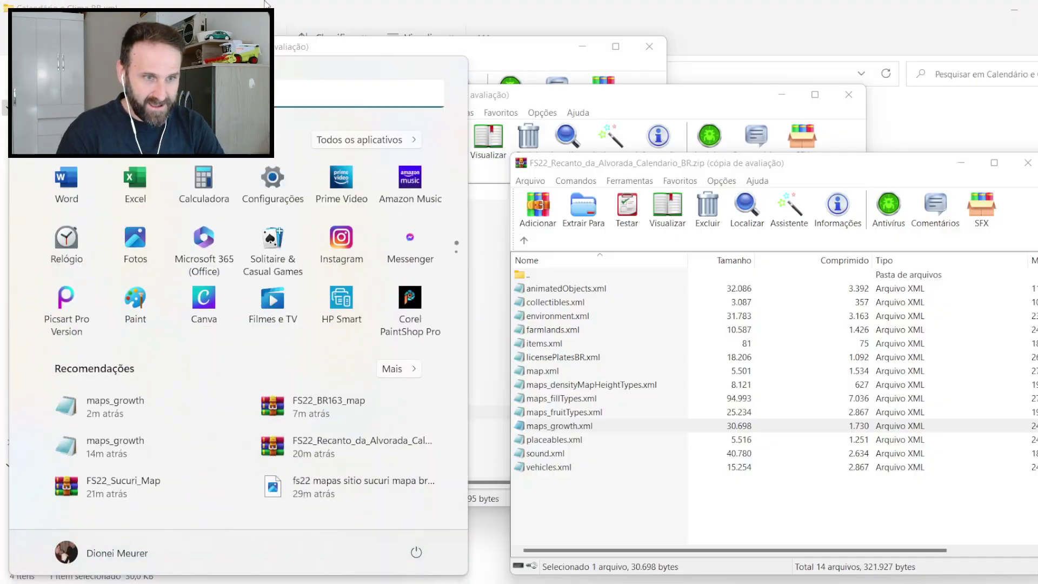
{"action": "key", "text": "super"}
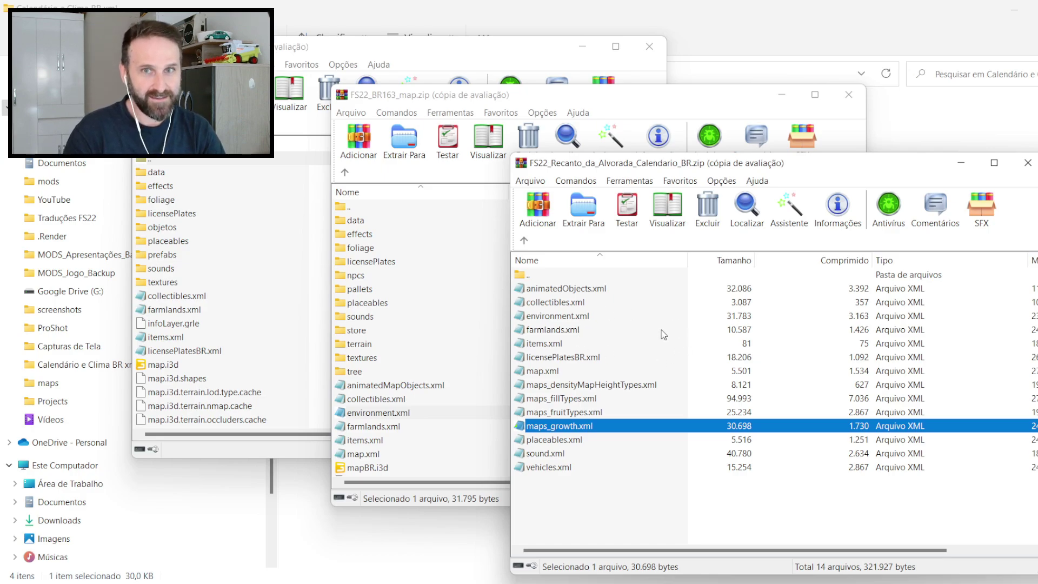
Return the Recanto da Alvorada archive to its root and locate maps_growth.xml in the FS22_Sucuri_Map archive.
{"action": "left_click", "coordinate": [524, 240]}
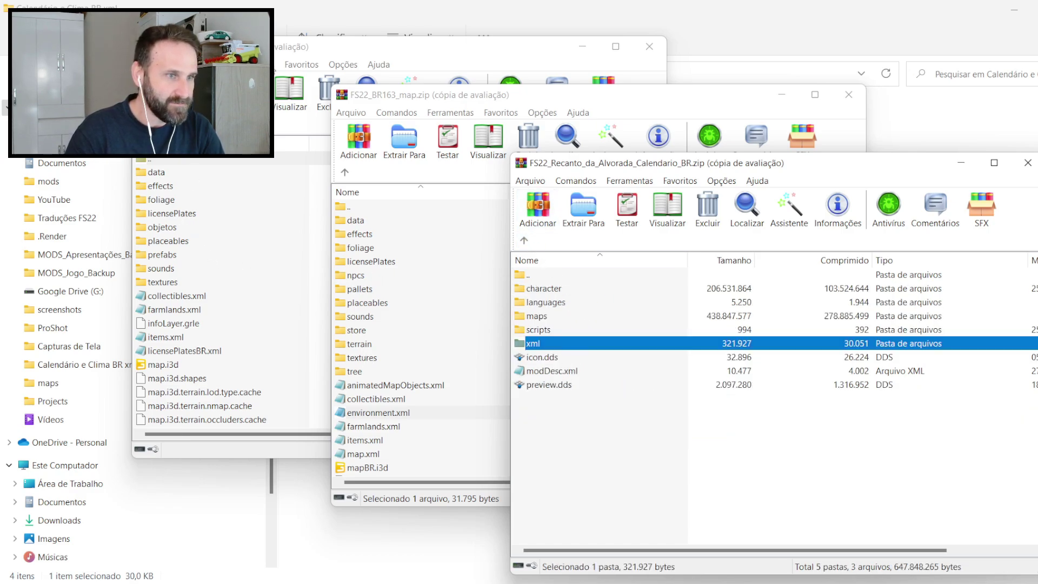
{"action": "left_click", "coordinate": [306, 48]}
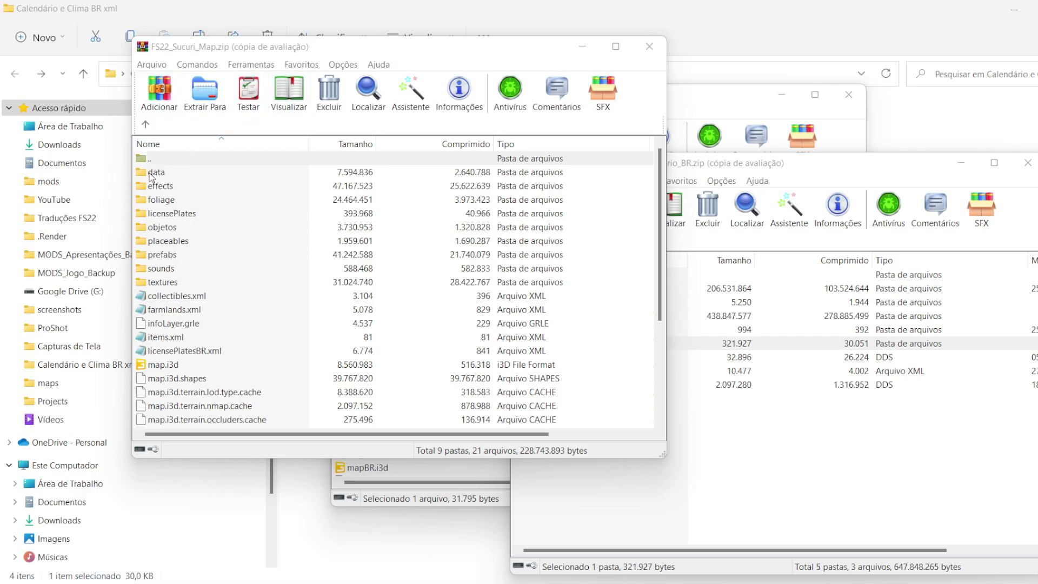
{"action": "scroll", "coordinate": [166, 282], "scroll_direction": "down", "scroll_amount": 1}
{"action": "scroll", "coordinate": [166, 282], "scroll_direction": "down", "scroll_amount": 3}
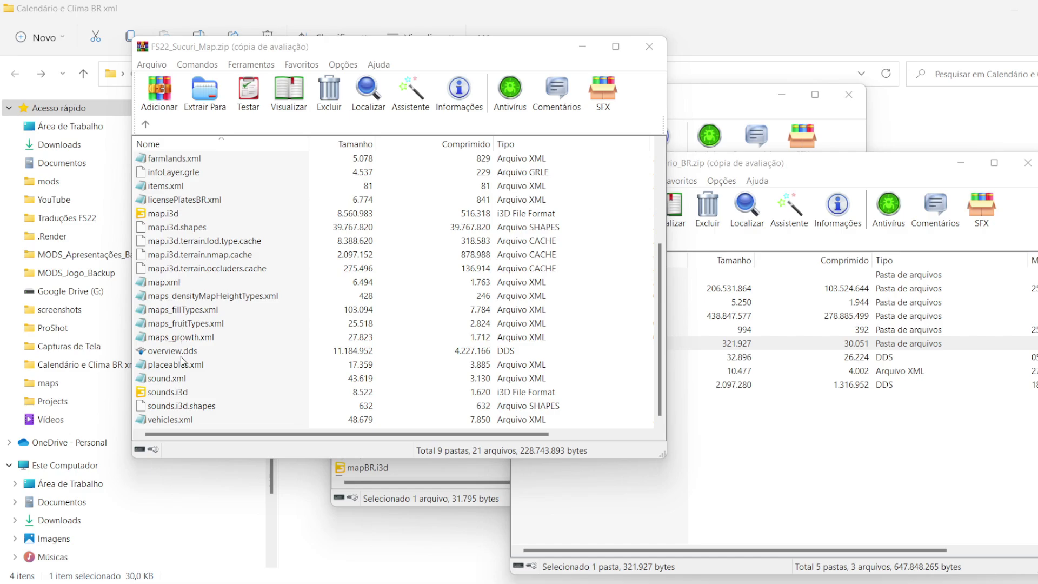
{"action": "scroll", "coordinate": [183, 359], "scroll_direction": "up", "scroll_amount": 1}
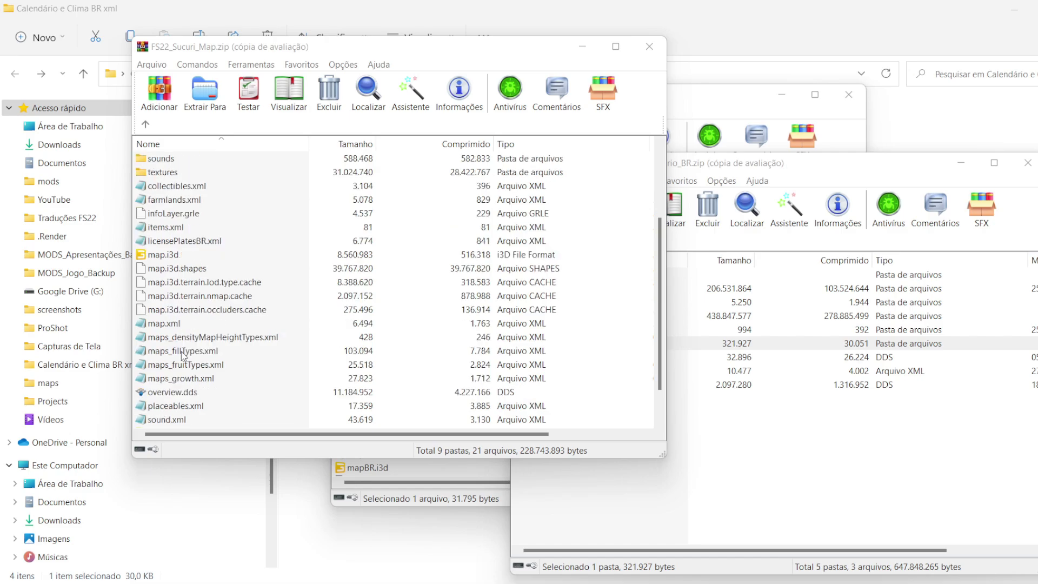
{"action": "left_click", "coordinate": [184, 380]}
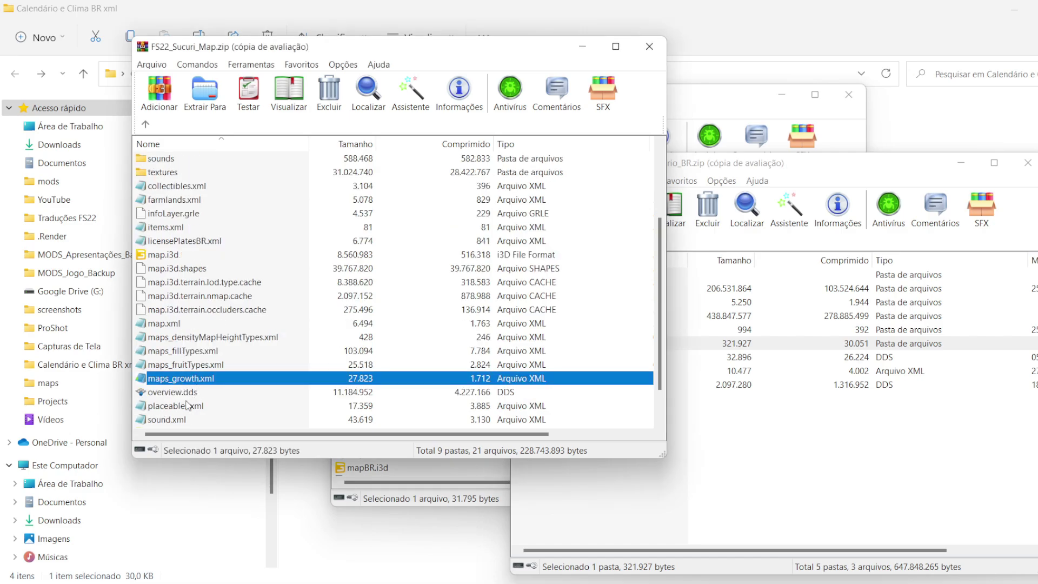
Look up maps_growth.xml in the Recanto da Alvorada archive's xml folder and go back to the archive root.
{"action": "left_click", "coordinate": [793, 193]}
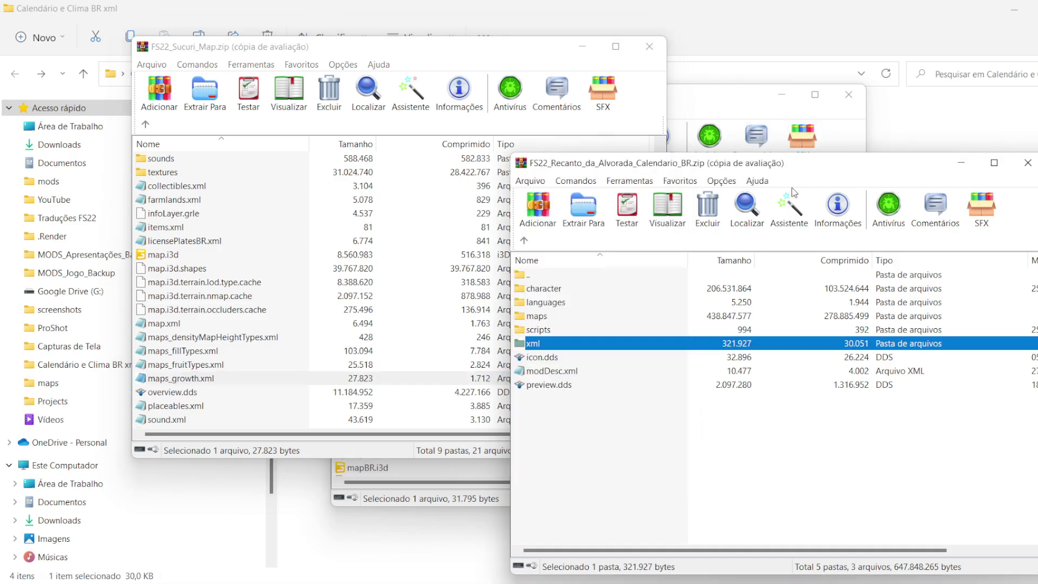
{"action": "double_click", "coordinate": [538, 349]}
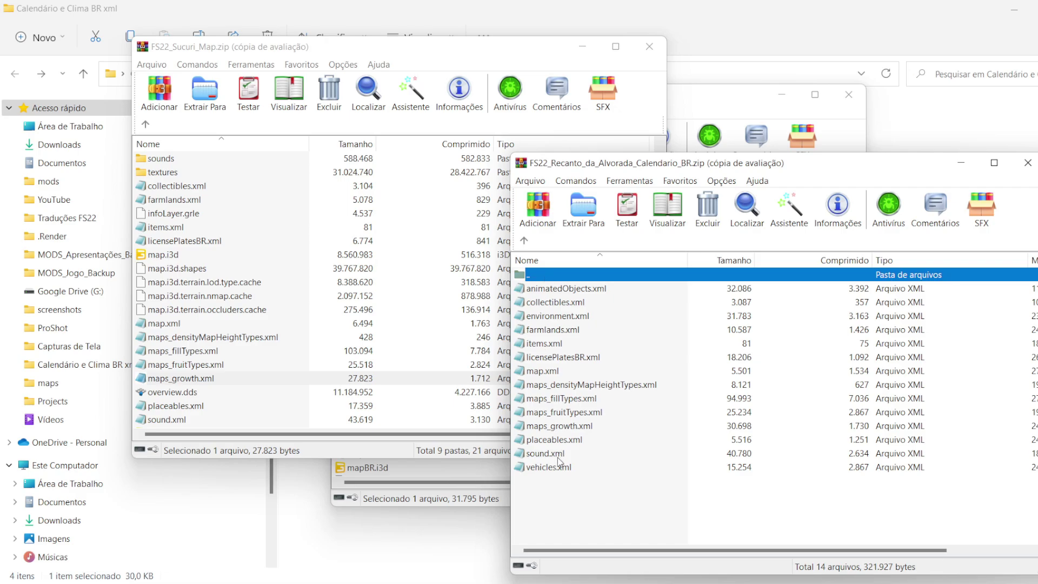
{"action": "left_click", "coordinate": [567, 426]}
{"action": "left_click", "coordinate": [525, 240]}
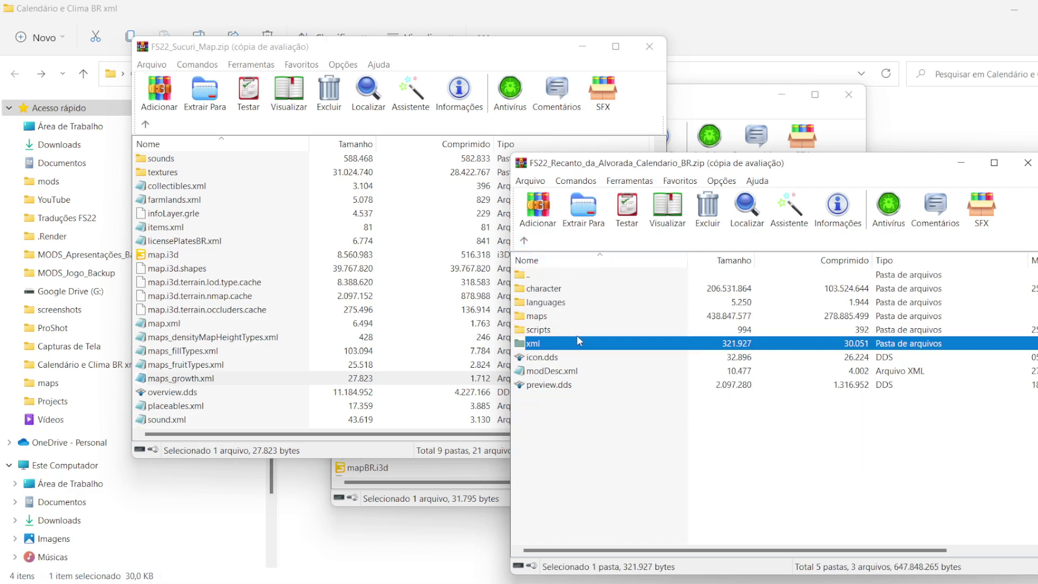
{"action": "double_click", "coordinate": [537, 348]}
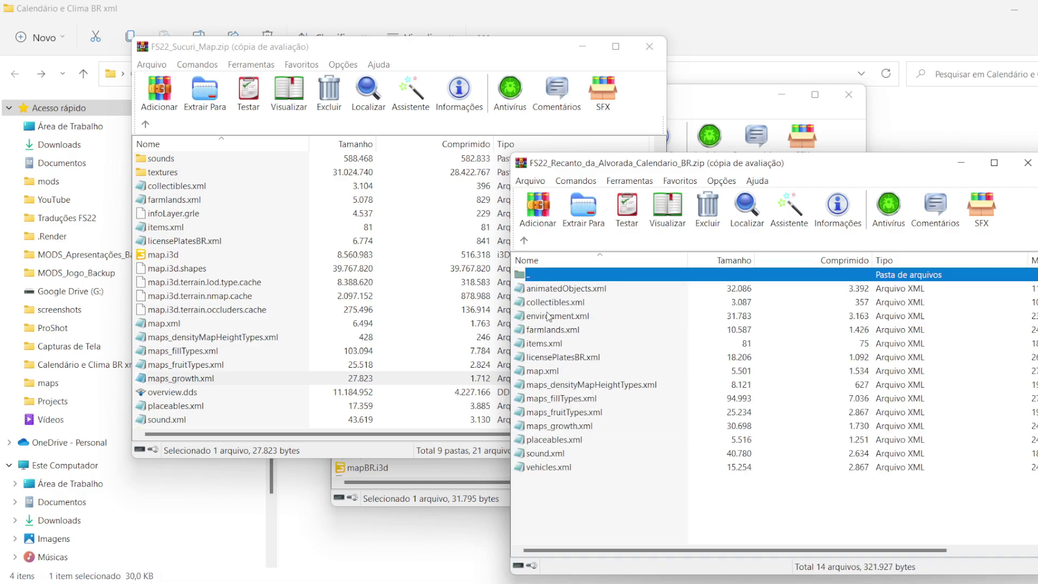
{"action": "left_click", "coordinate": [523, 240]}
Reopen the maps folder from the root of the FS22_Sucuri_Map archive and locate maps_growth.xml and maps_fruitTypes.xml.
{"action": "left_click", "coordinate": [436, 66]}
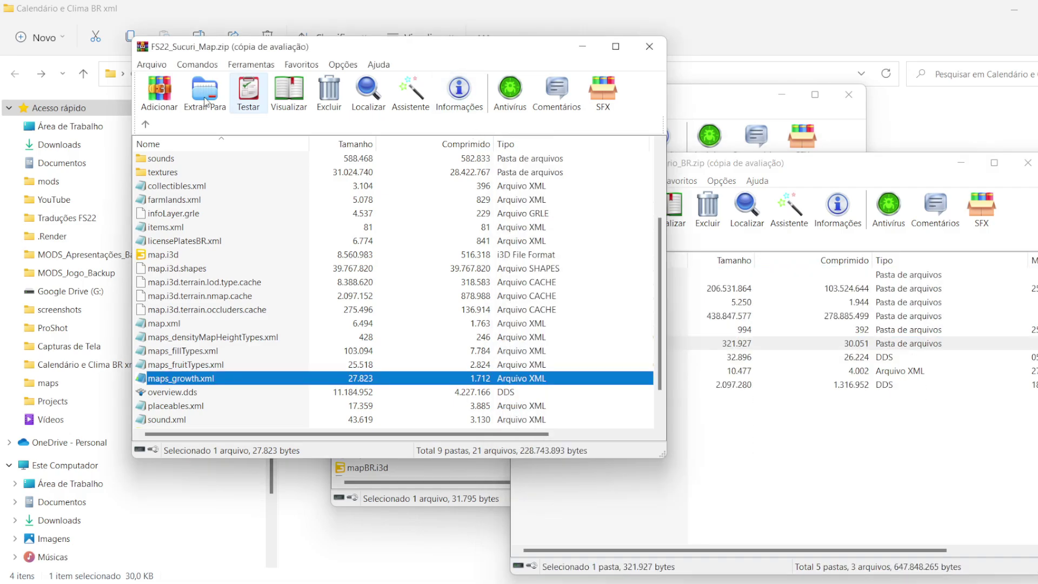
{"action": "scroll", "coordinate": [160, 187], "scroll_direction": "up", "scroll_amount": 3}
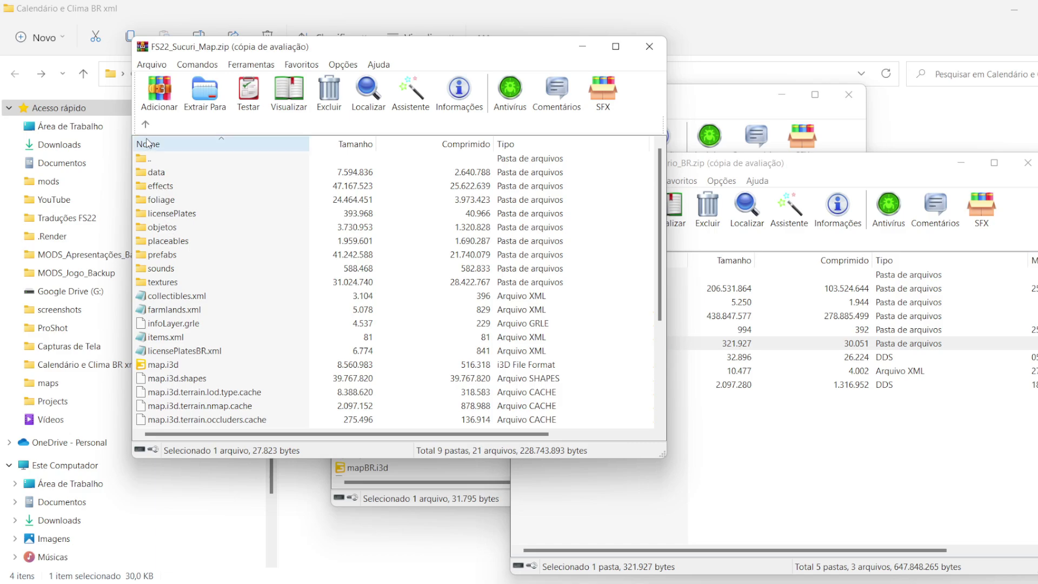
{"action": "left_click", "coordinate": [147, 123]}
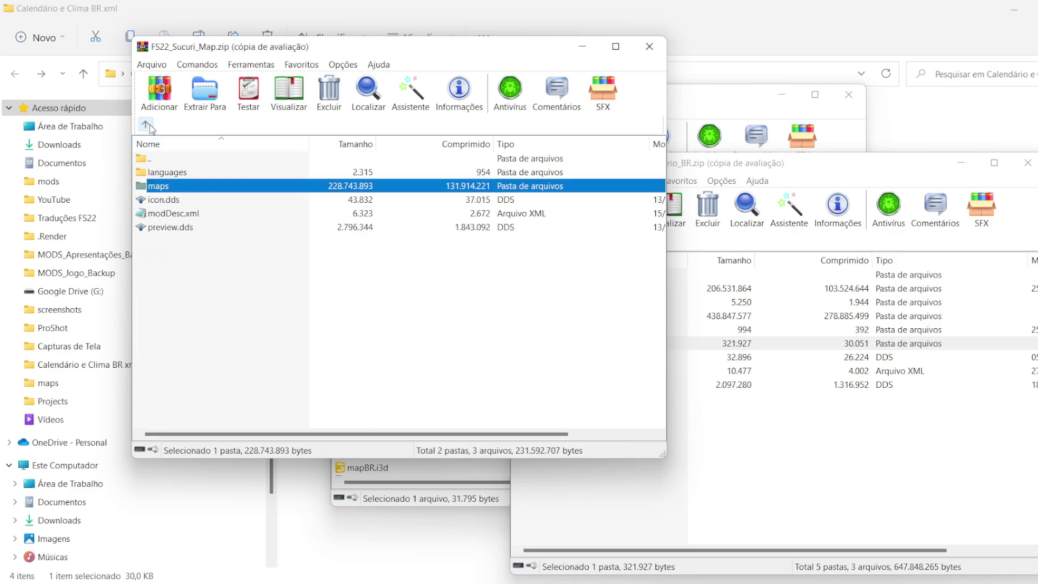
{"action": "double_click", "coordinate": [155, 186]}
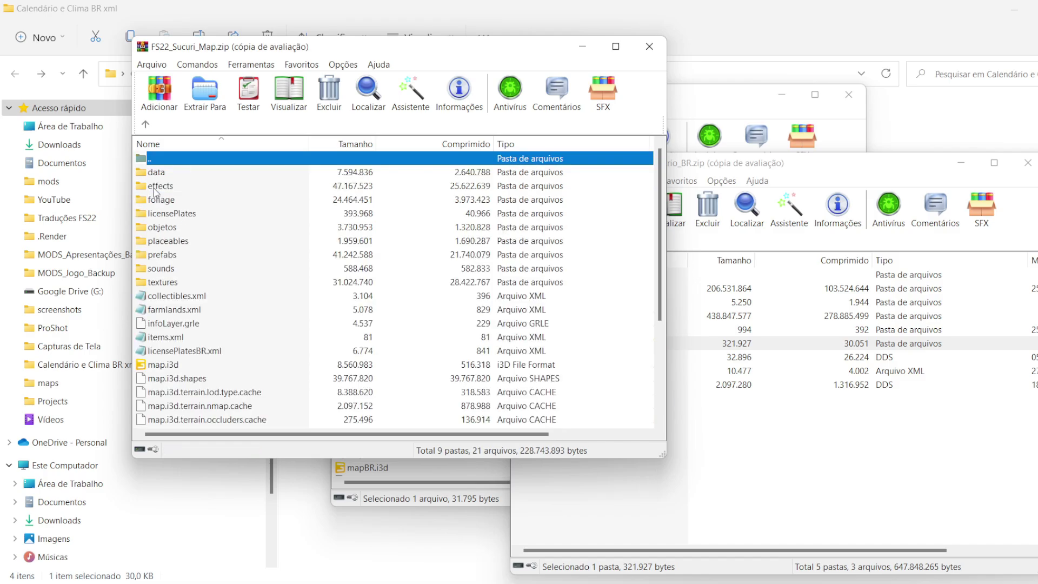
{"action": "scroll", "coordinate": [162, 270], "scroll_direction": "down", "scroll_amount": 4}
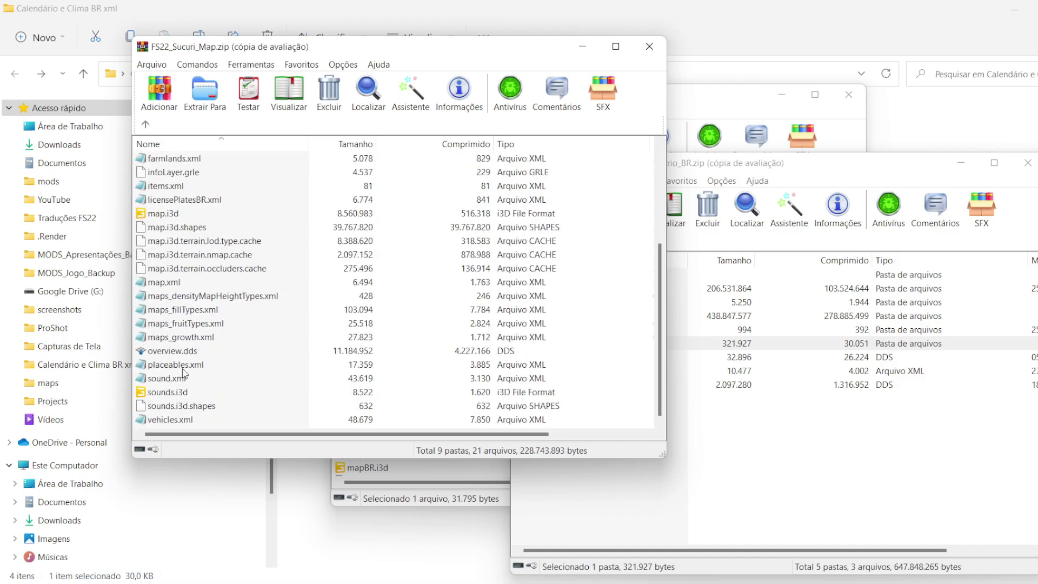
{"action": "left_click", "coordinate": [182, 338]}
{"action": "left_click", "coordinate": [196, 324]}
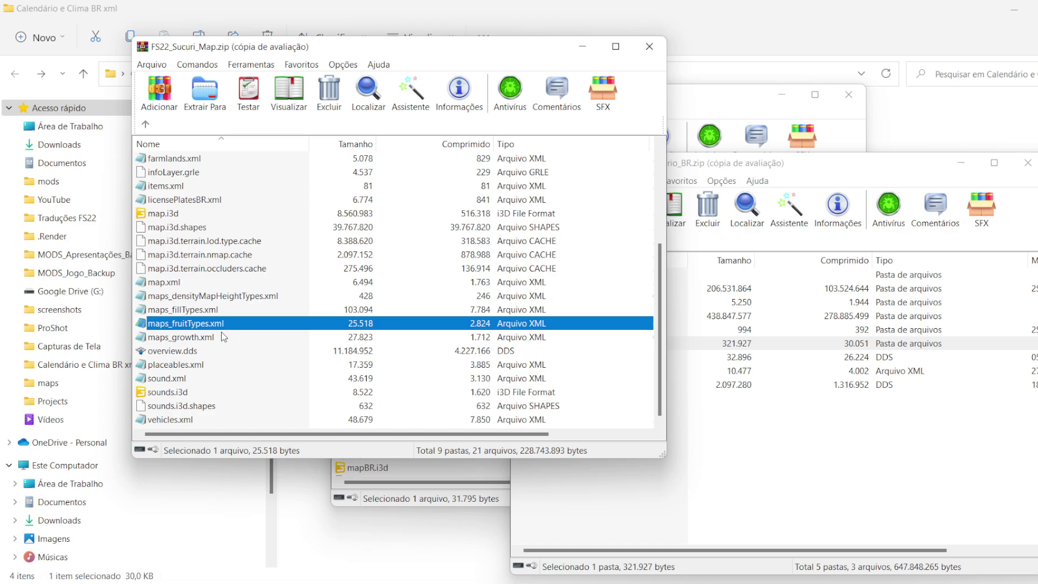
Open maps_growth.xml from the maps folder of the FS22_Sucuri_Map archive.
{"action": "left_click", "coordinate": [195, 310]}
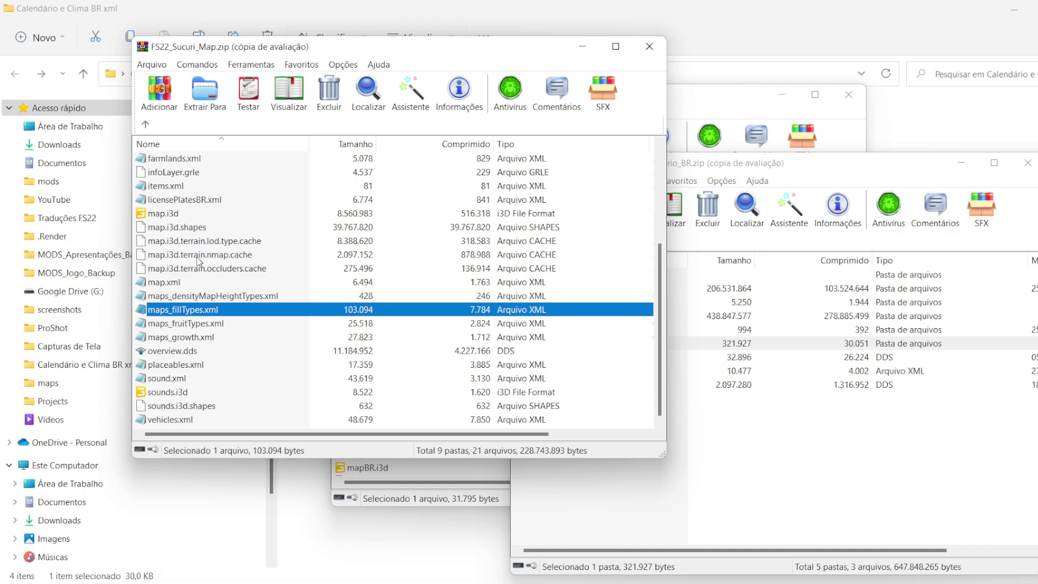
{"action": "scroll", "coordinate": [200, 320], "scroll_direction": "up", "scroll_amount": 2}
{"action": "scroll", "coordinate": [200, 320], "scroll_direction": "up", "scroll_amount": 1}
{"action": "scroll", "coordinate": [200, 320], "scroll_direction": "down", "scroll_amount": 3}
{"action": "double_click", "coordinate": [184, 337]}
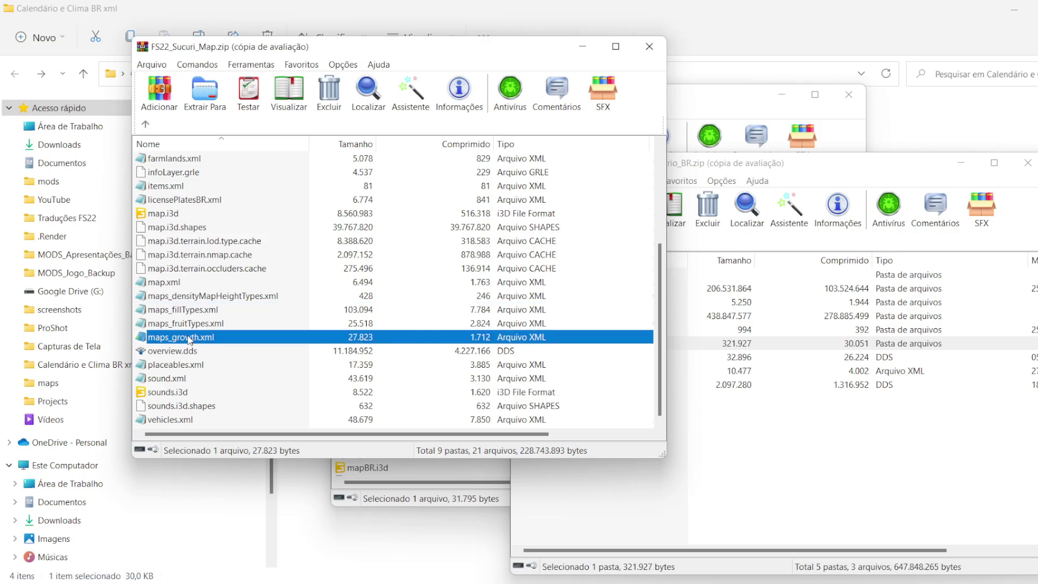
Examine the wheat growth states, period indexes and update ranges in maps_growth.xml, and close the file.
{"action": "scroll", "coordinate": [266, 287], "scroll_direction": "down", "scroll_amount": 1}
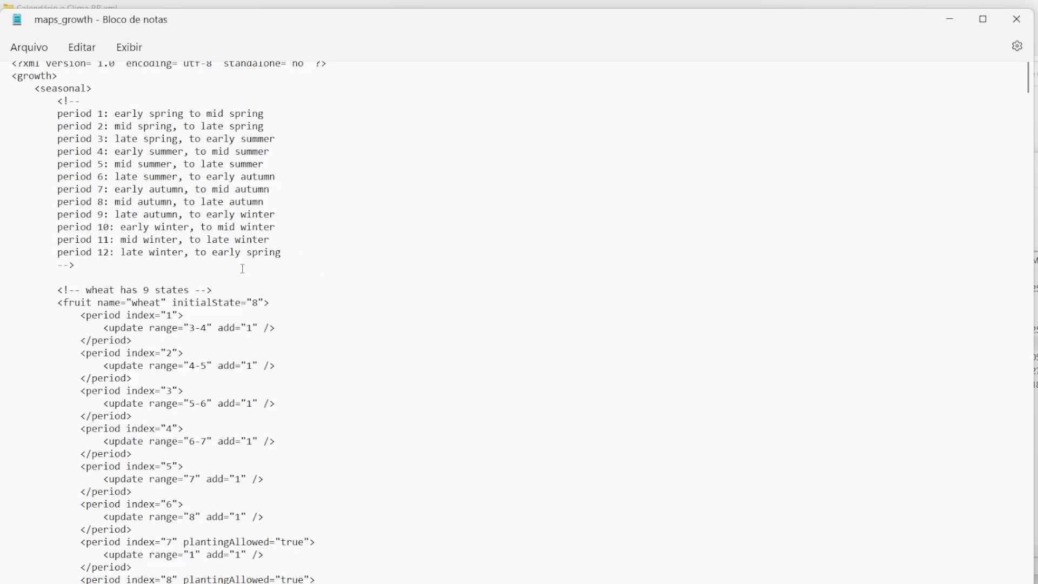
{"action": "scroll", "coordinate": [266, 287], "scroll_direction": "up", "scroll_amount": 1}
{"action": "scroll", "coordinate": [168, 97], "scroll_direction": "down", "scroll_amount": 6}
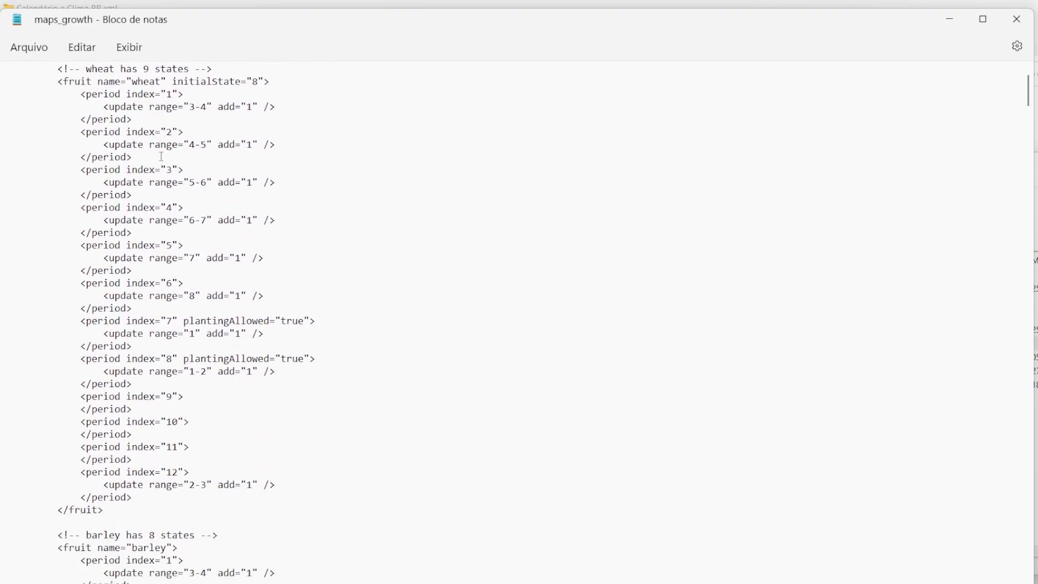
{"action": "scroll", "coordinate": [74, 217], "scroll_direction": "up", "scroll_amount": 4}
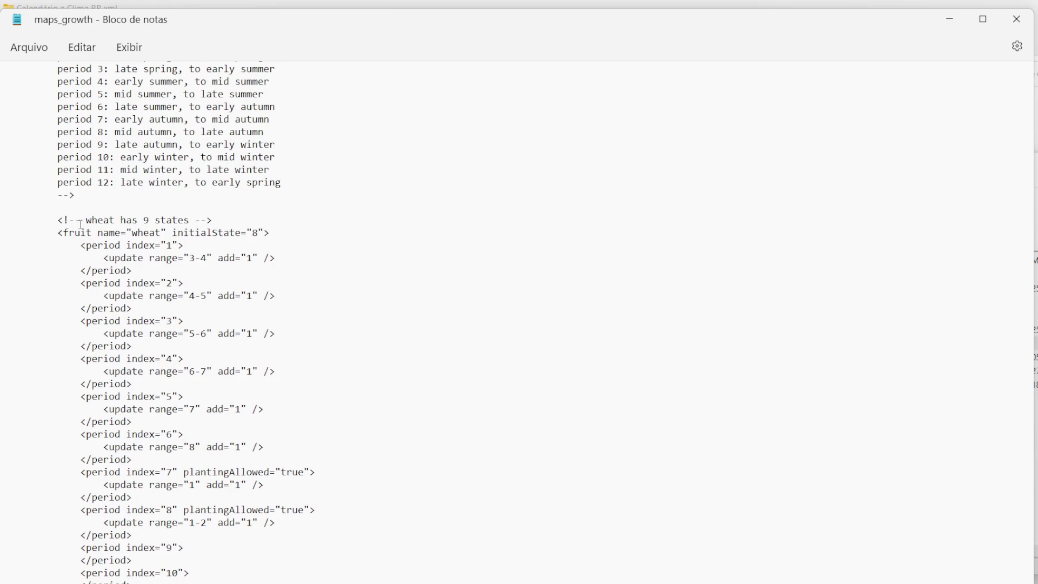
{"action": "left_click_drag", "start_coordinate": [80, 223], "coordinate": [209, 223]}
{"action": "scroll", "coordinate": [117, 222], "scroll_direction": "down", "scroll_amount": 1}
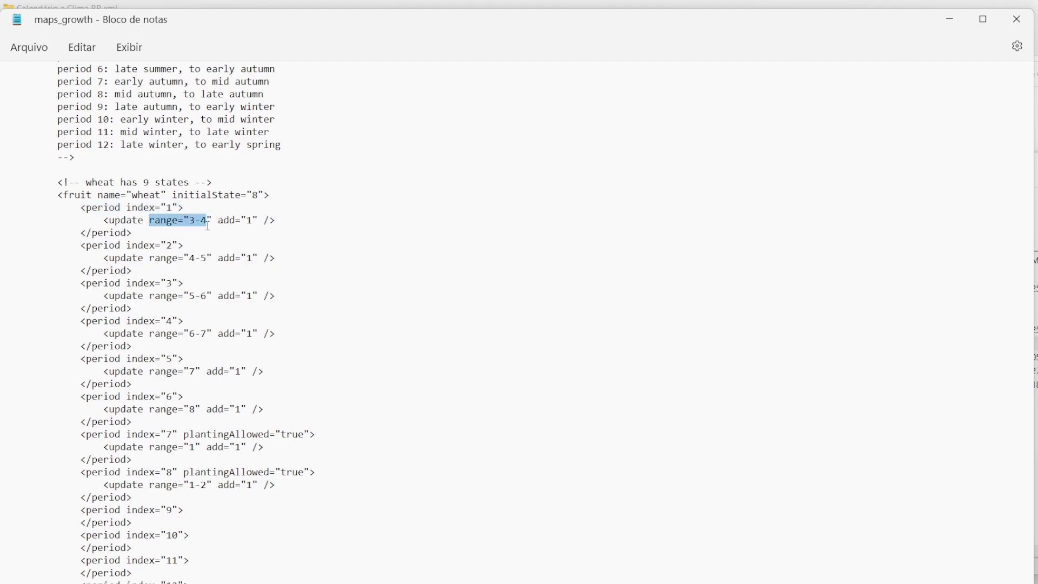
{"action": "left_click", "coordinate": [160, 245]}
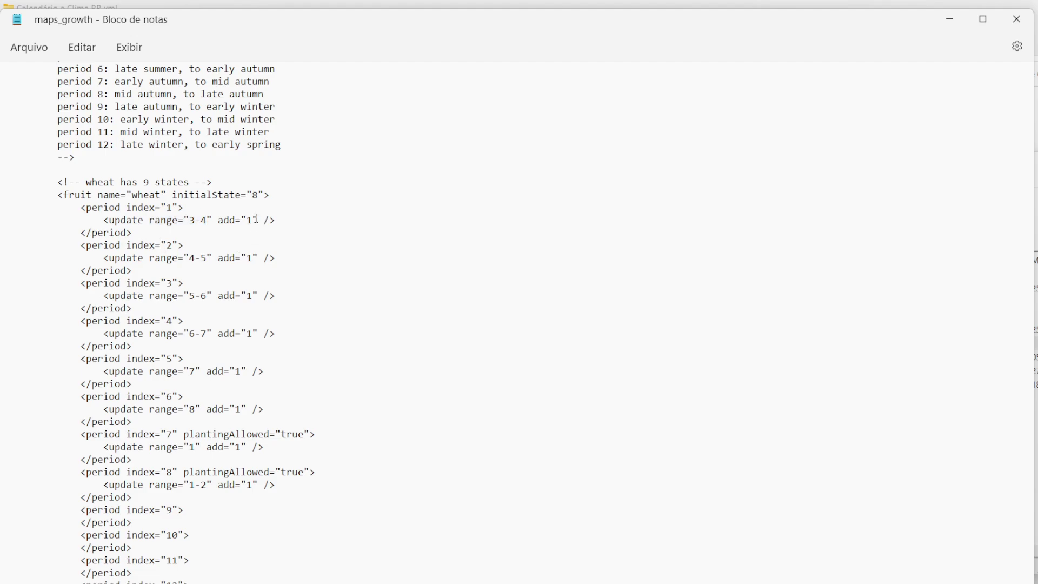
{"action": "left_click_drag", "start_coordinate": [252, 220], "coordinate": [225, 220]}
{"action": "left_click_drag", "start_coordinate": [184, 257], "coordinate": [229, 259]}
{"action": "scroll", "coordinate": [238, 335], "scroll_direction": "down", "scroll_amount": 4}
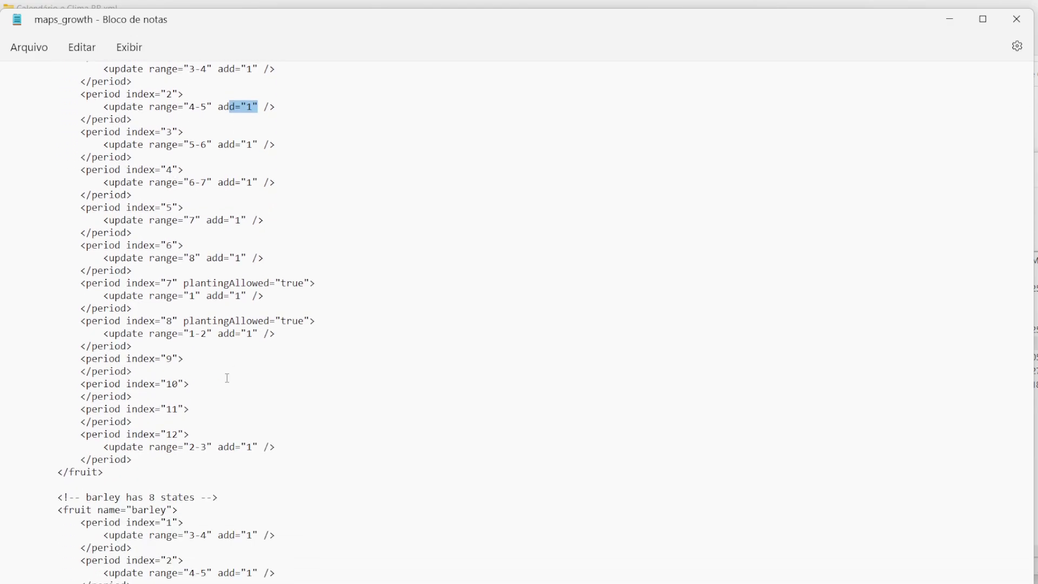
{"action": "scroll", "coordinate": [296, 340], "scroll_direction": "up", "scroll_amount": 3}
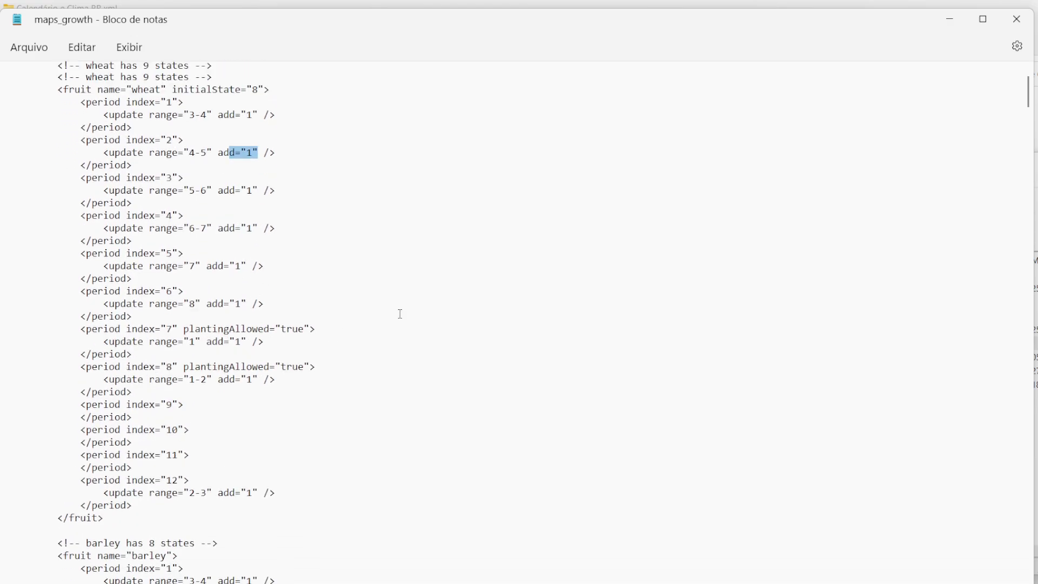
{"action": "left_click", "coordinate": [1016, 19]}
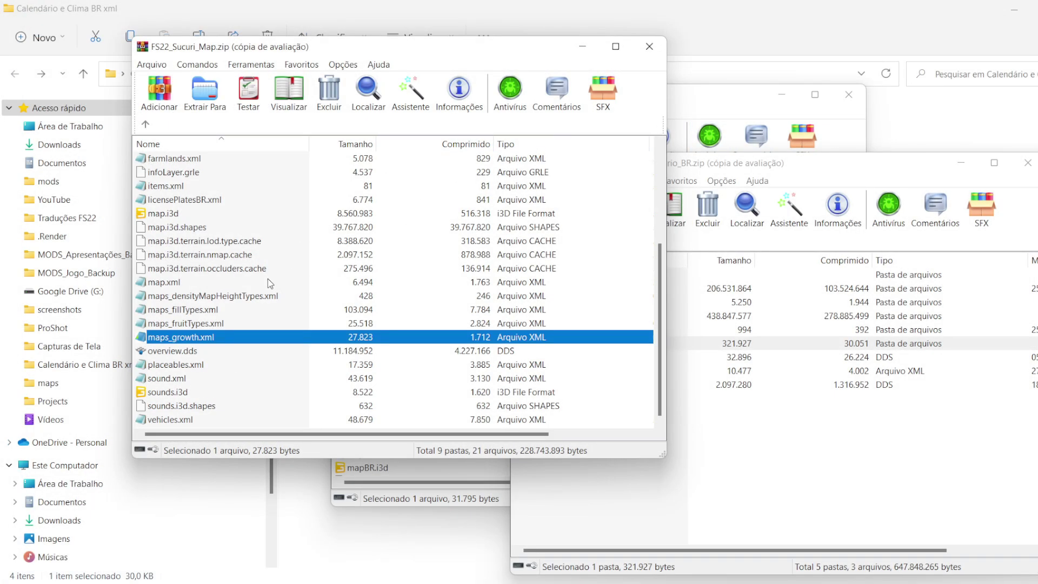
Switch to the Epic Games library and open the Farming Simulator 22 installation folder through its management options.
{"action": "left_click", "coordinate": [865, 181]}
{"action": "left_click", "coordinate": [752, 9]}
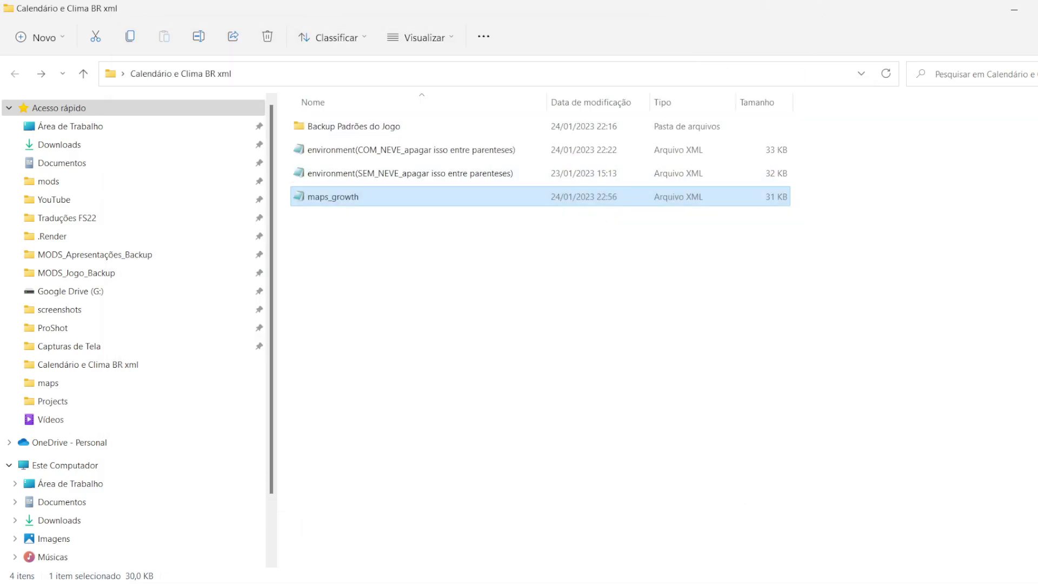
{"action": "left_click", "coordinate": [597, 576]}
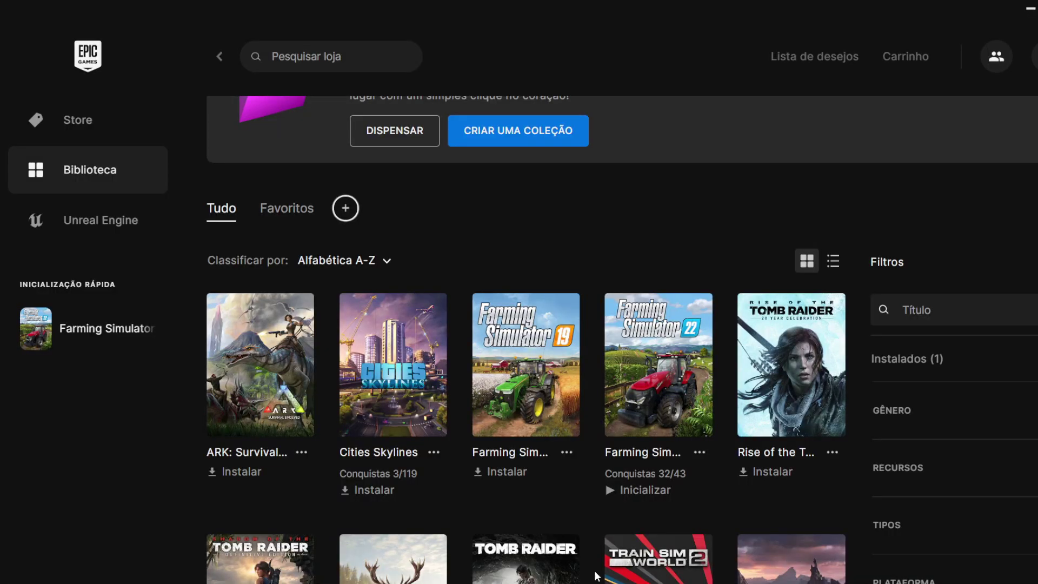
{"action": "left_click", "coordinate": [702, 458]}
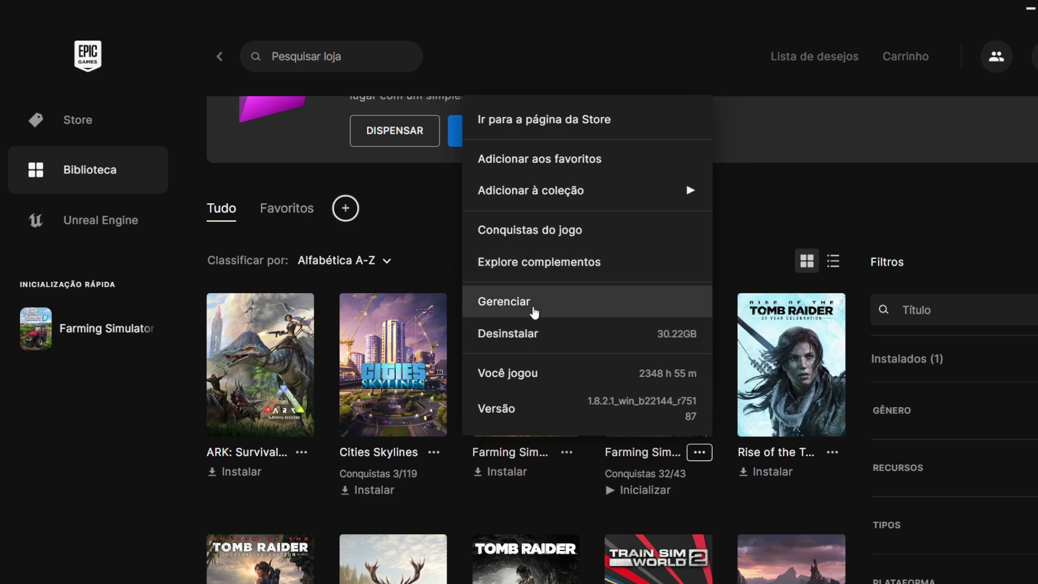
{"action": "left_click", "coordinate": [708, 444]}
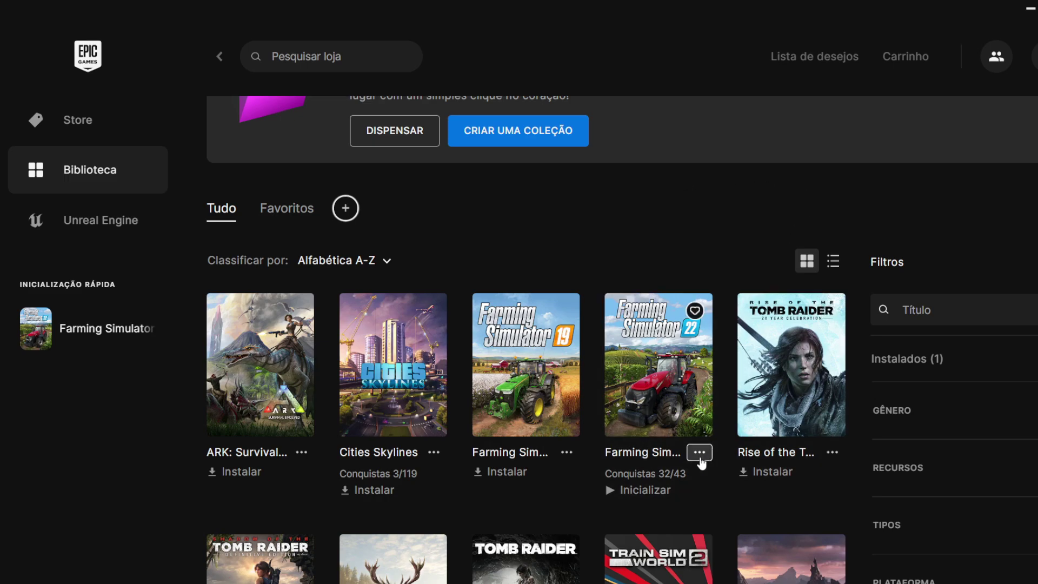
{"action": "left_click", "coordinate": [701, 459]}
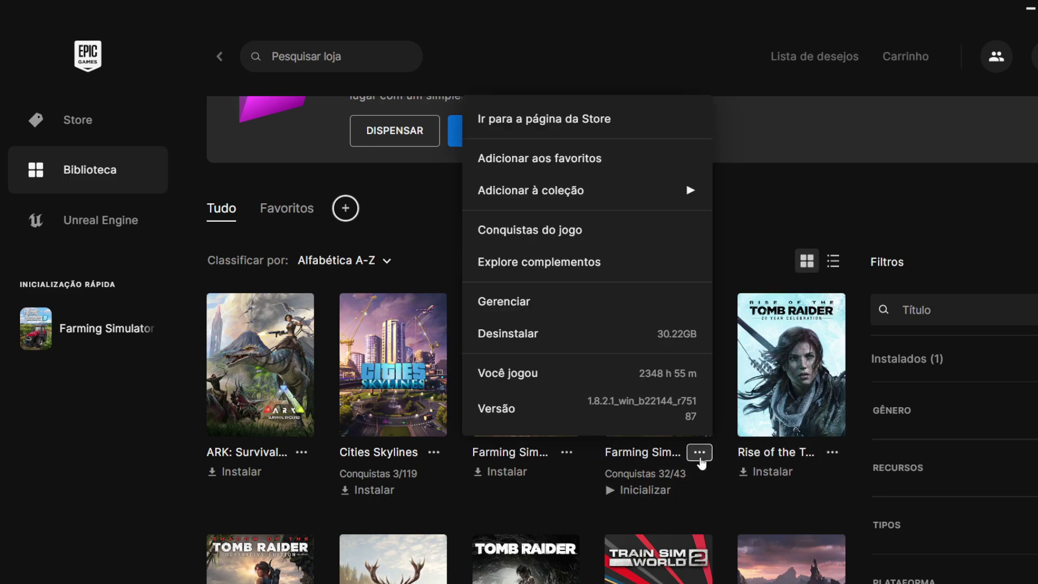
{"action": "left_click", "coordinate": [514, 303]}
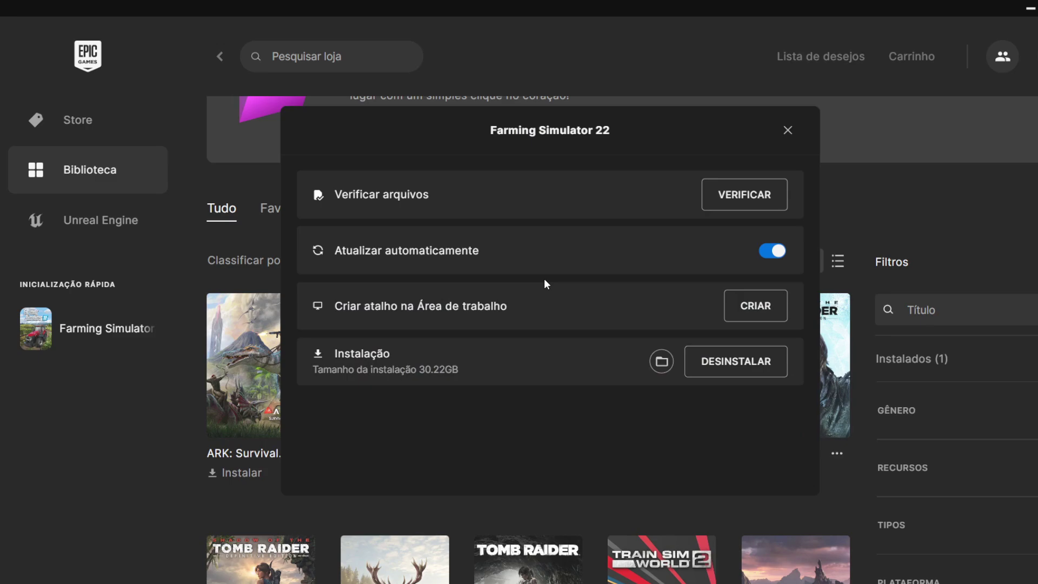
{"action": "left_click", "coordinate": [661, 361]}
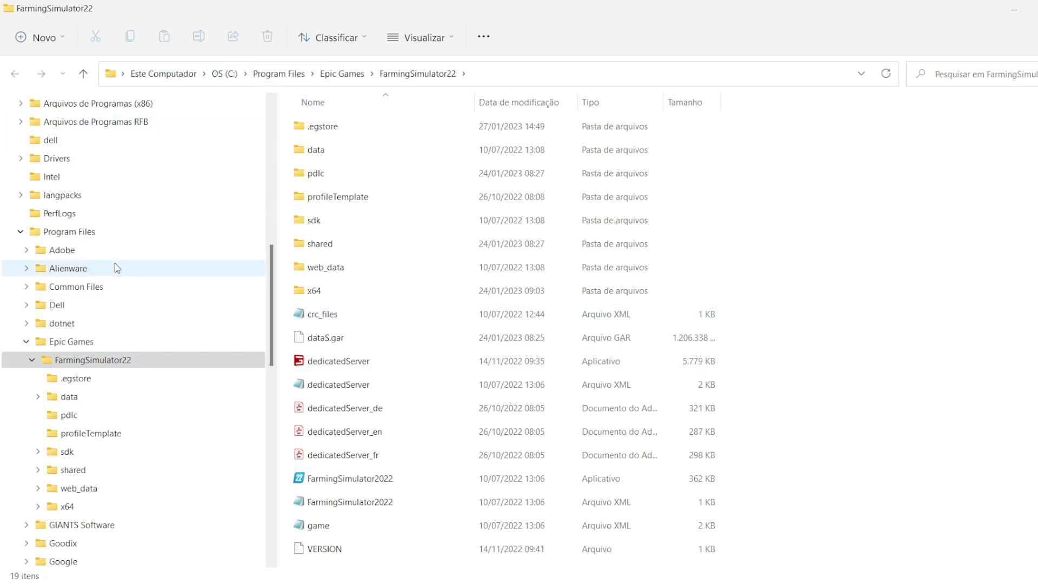
Go to the data\maps folder of the FarmingSimulator22 installation and select the game's maps_growth file.
{"action": "scroll", "coordinate": [114, 265], "scroll_direction": "up", "scroll_amount": 2}
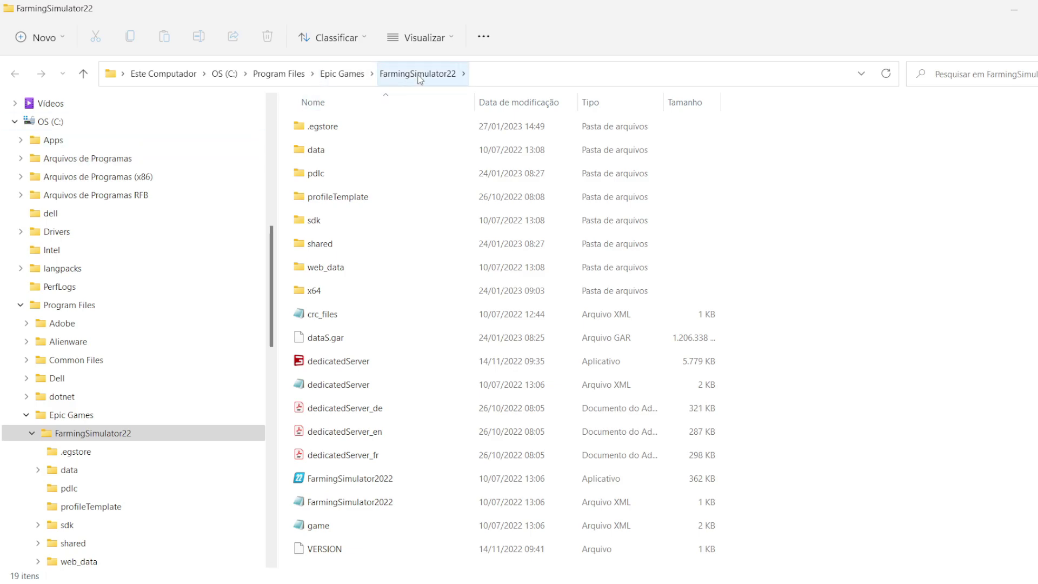
{"action": "double_click", "coordinate": [327, 150]}
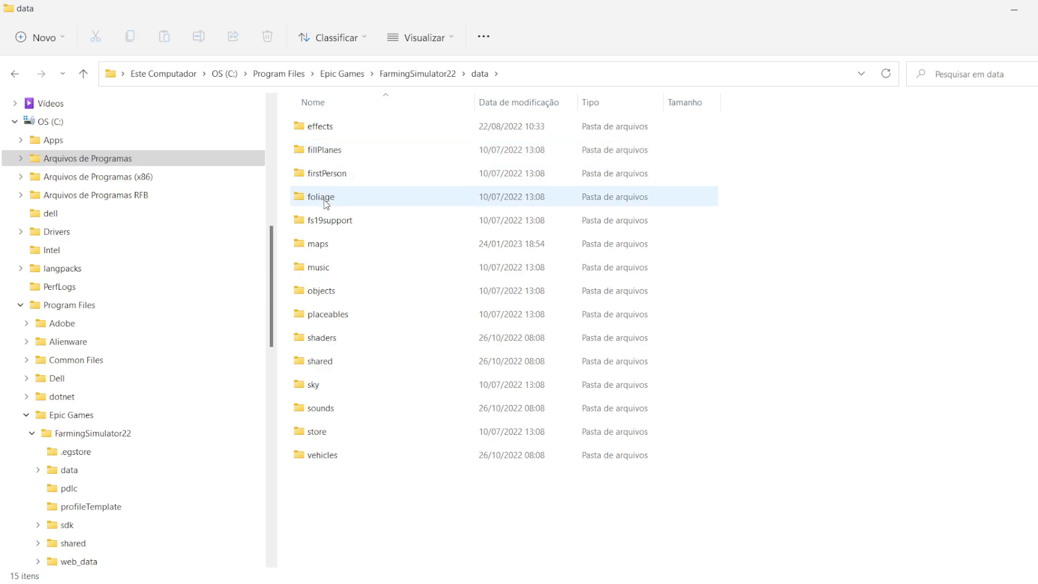
{"action": "left_click", "coordinate": [323, 248]}
{"action": "double_click", "coordinate": [322, 249]}
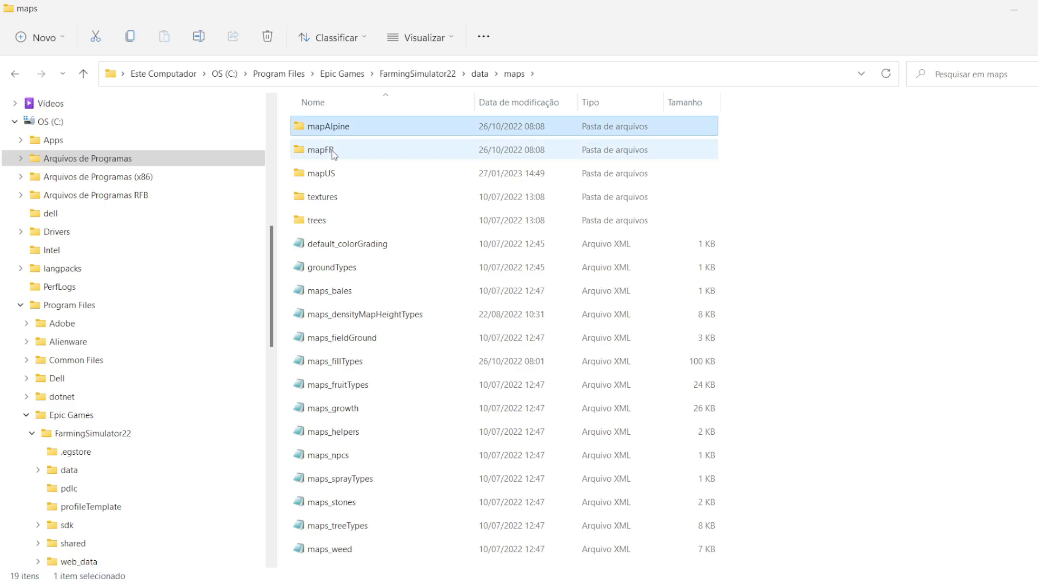
{"action": "left_click", "coordinate": [333, 179]}
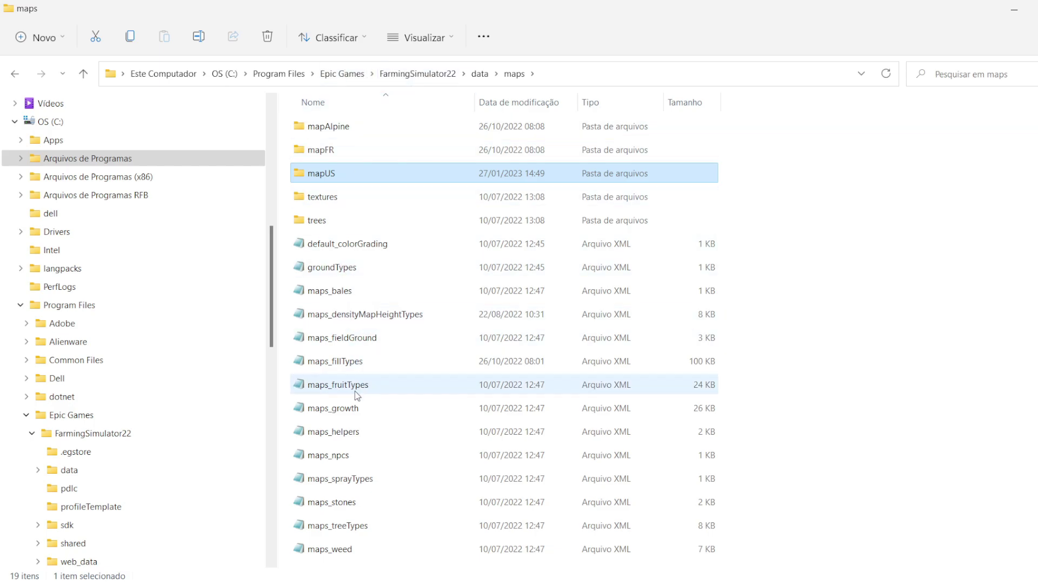
{"action": "left_click", "coordinate": [344, 409]}
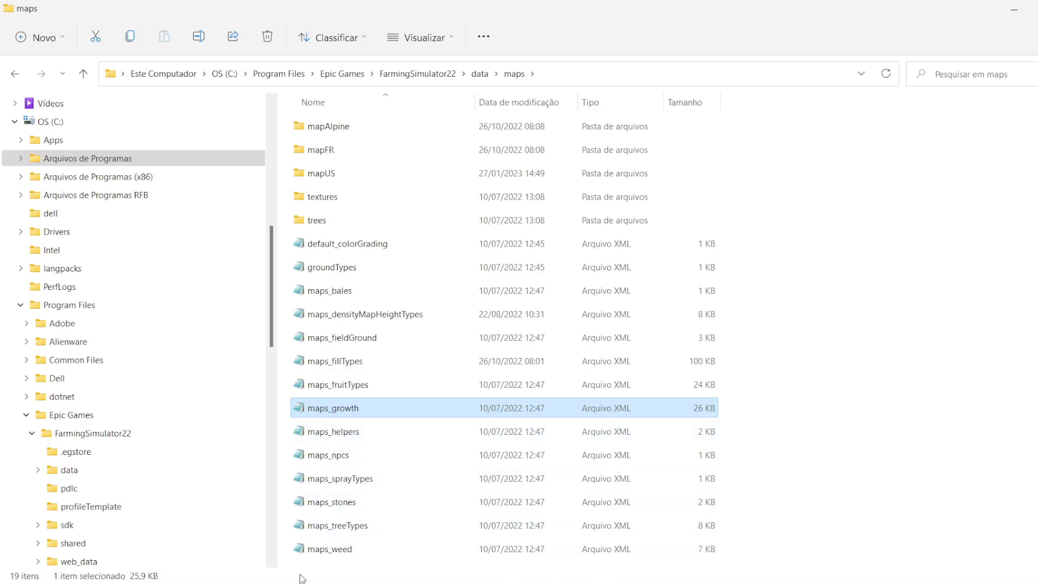
Switch to the Calendário e Clima BR xml folder, view the running Farming Simulator 22 game, and return to the folder.
{"action": "left_click", "coordinate": [181, 563]}
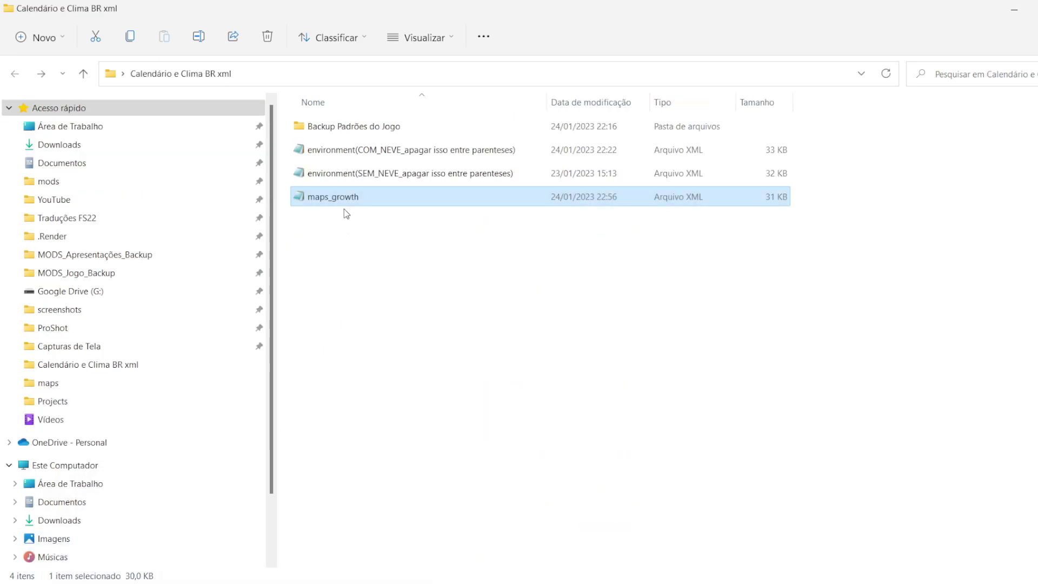
{"action": "mouse_move", "coordinate": [616, 581]}
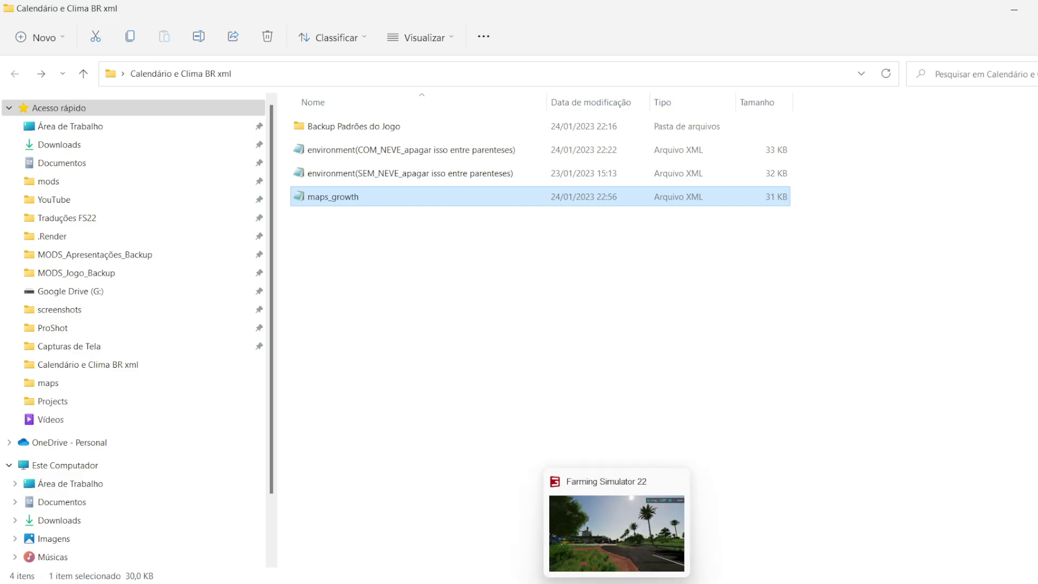
{"action": "left_click", "coordinate": [616, 533]}
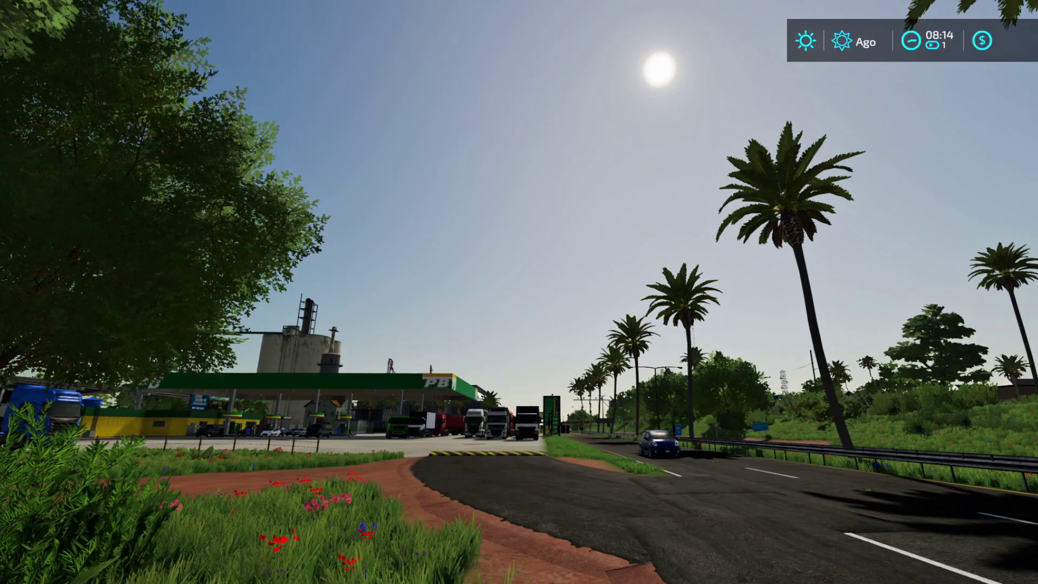
{"action": "key", "text": "Escape"}
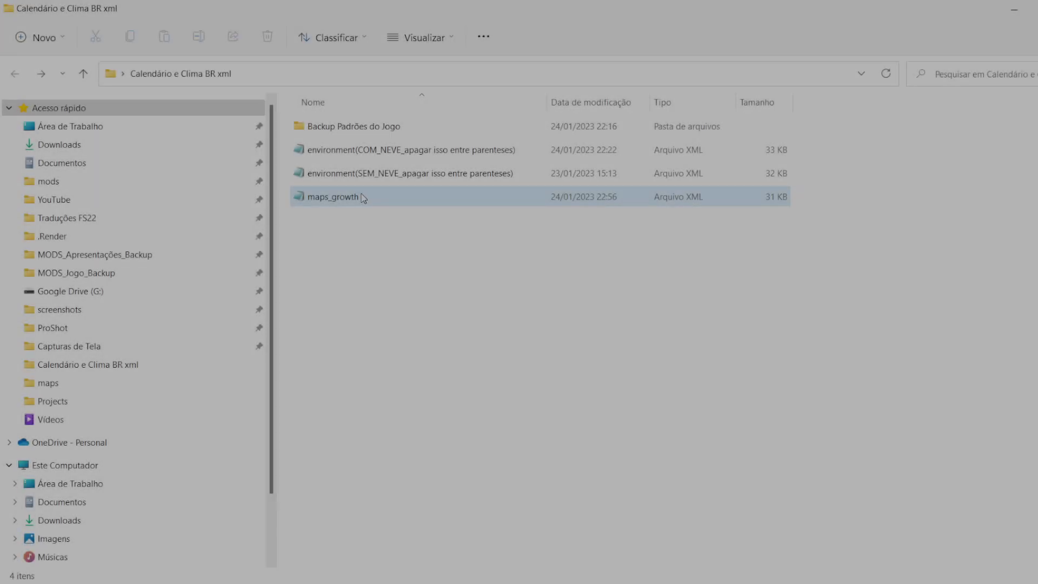
Check the default game files in the Backup Padrões do Jogo folder and return to Calendário e Clima BR xml.
{"action": "left_click", "coordinate": [362, 198]}
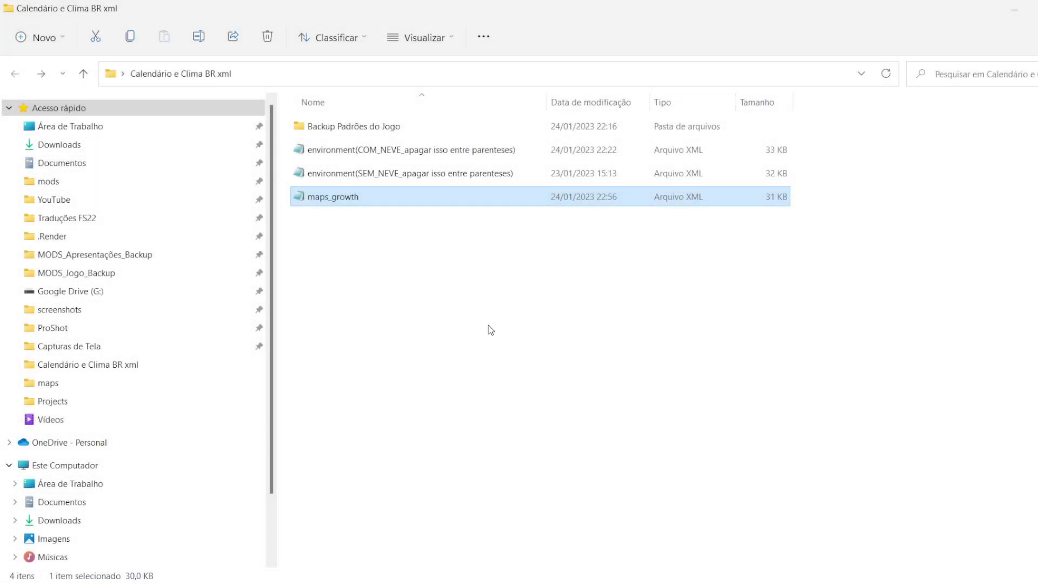
{"action": "right_click", "coordinate": [338, 198]}
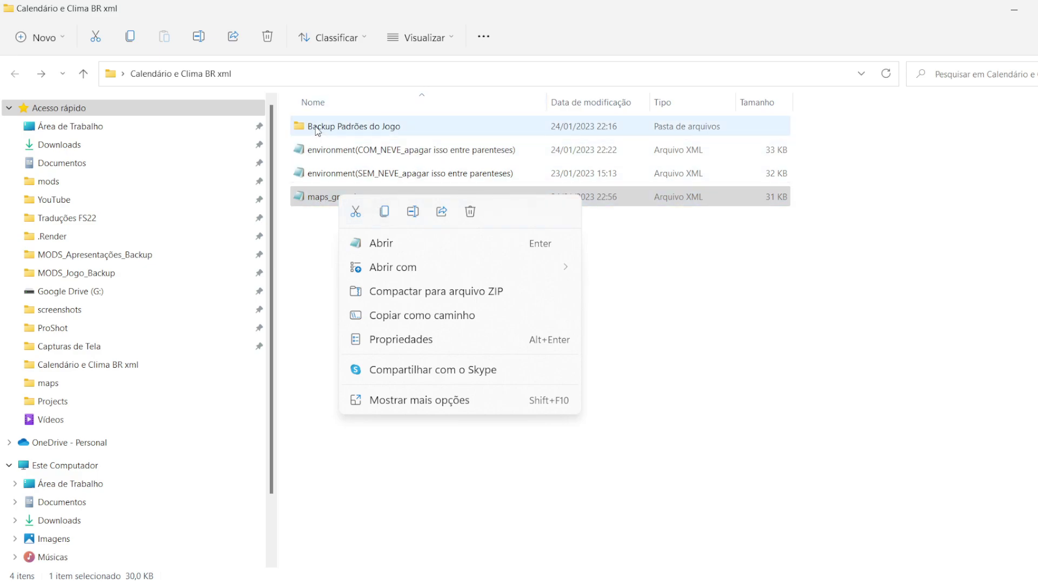
{"action": "left_click", "coordinate": [345, 130]}
{"action": "double_click", "coordinate": [347, 129]}
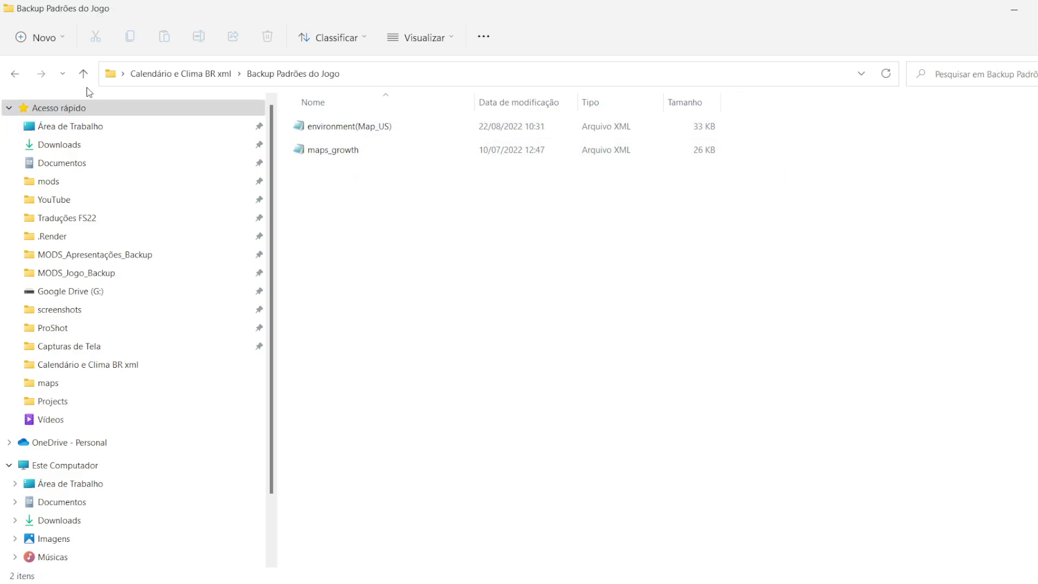
{"action": "left_click", "coordinate": [14, 74]}
Copy maps_growth from Calendário e Clima BR xml into the game's data\maps folder, replacing the existing file.
{"action": "left_click", "coordinate": [333, 196]}
{"action": "right_click", "coordinate": [332, 198]}
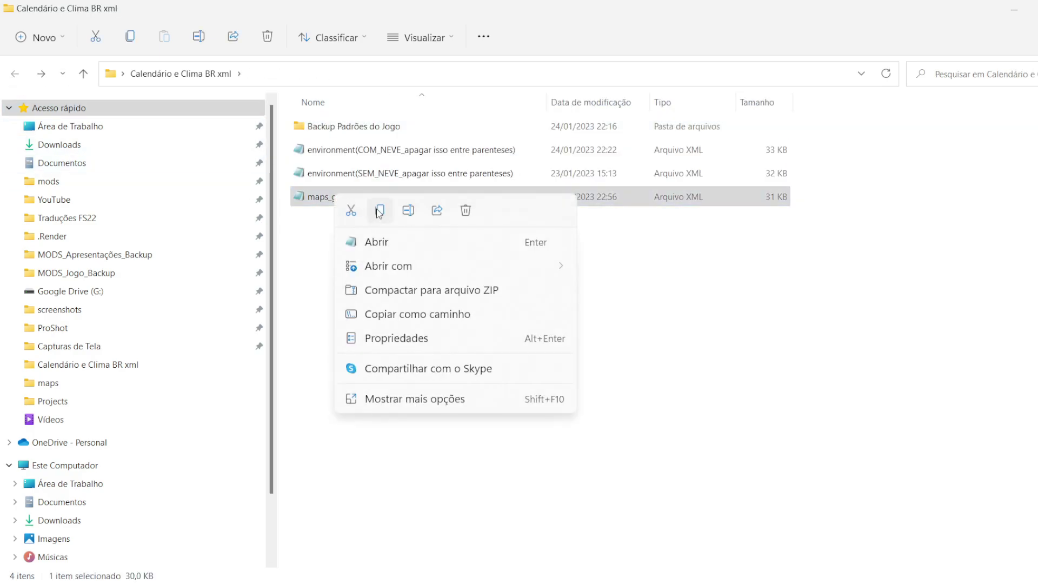
{"action": "left_click", "coordinate": [378, 209]}
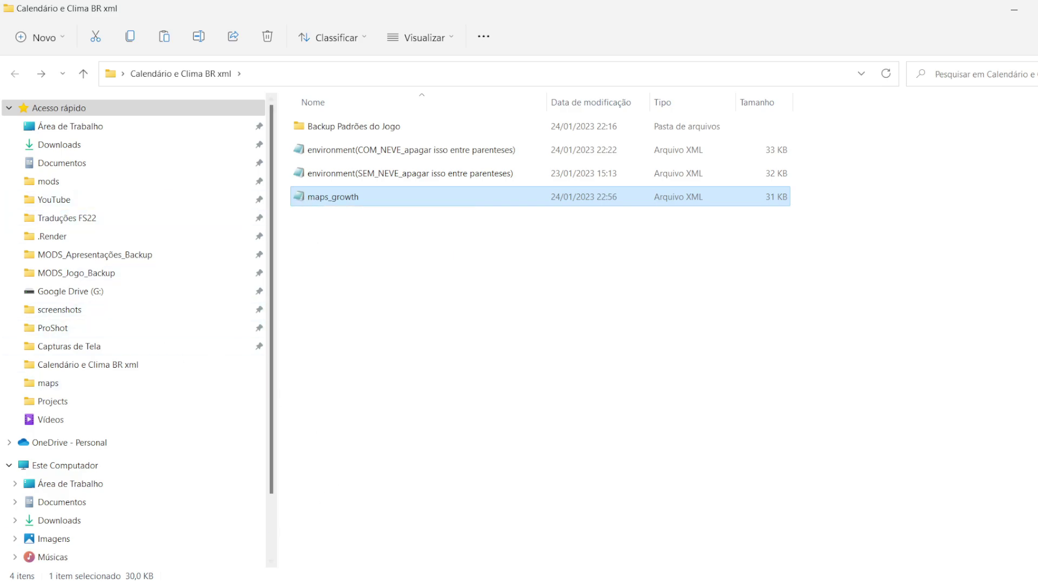
{"action": "mouse_move", "coordinate": [239, 583]}
{"action": "left_click", "coordinate": [278, 558]}
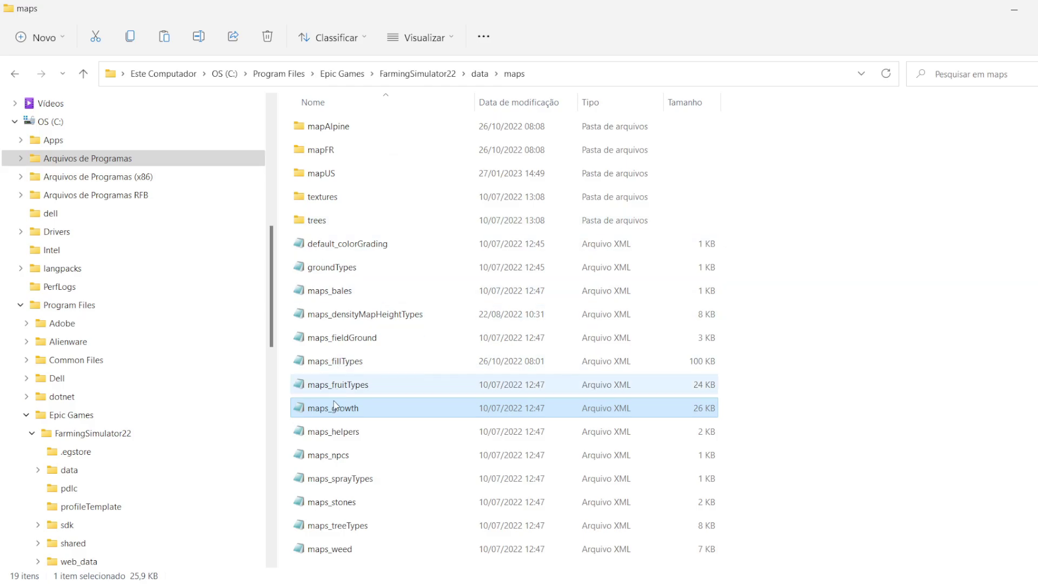
{"action": "right_click", "coordinate": [832, 296]}
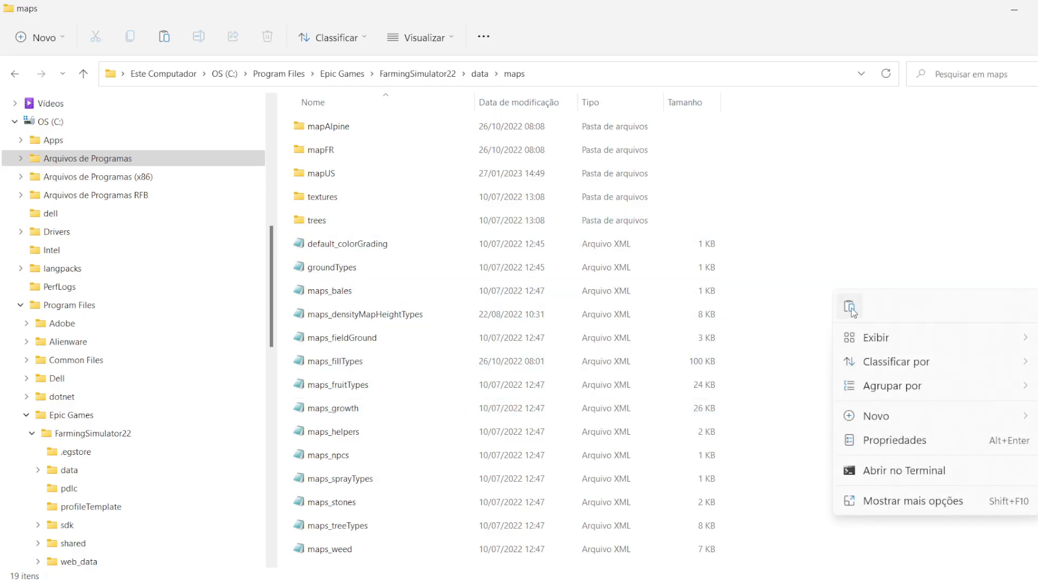
{"action": "left_click", "coordinate": [851, 307]}
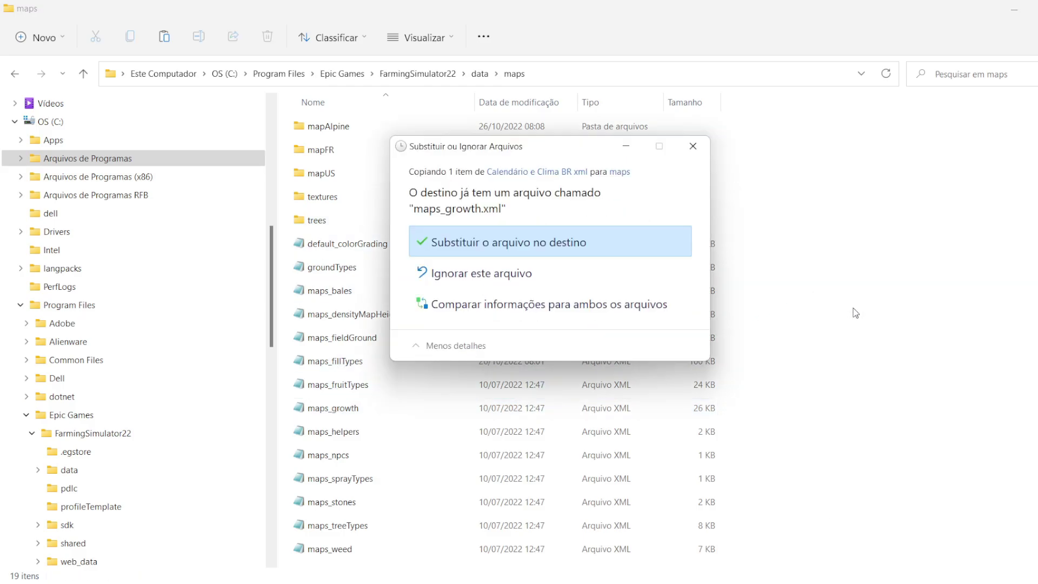
{"action": "left_click", "coordinate": [512, 244]}
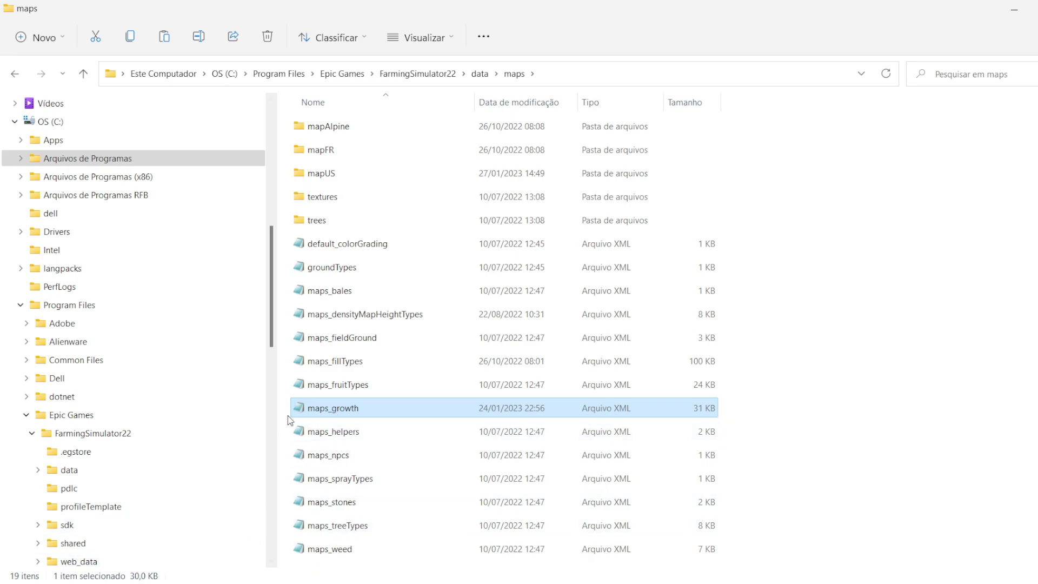
Check the Calendário e Clima BR xml and data\maps folders, and look through the files inside FS22_BR163_map.zip.
{"action": "left_click", "coordinate": [217, 551]}
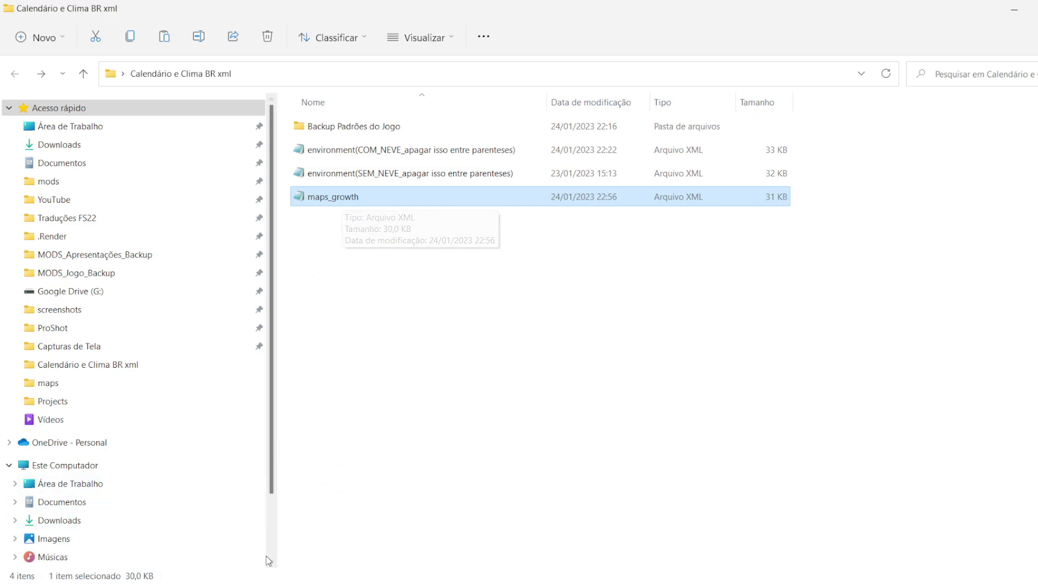
{"action": "left_click", "coordinate": [355, 484]}
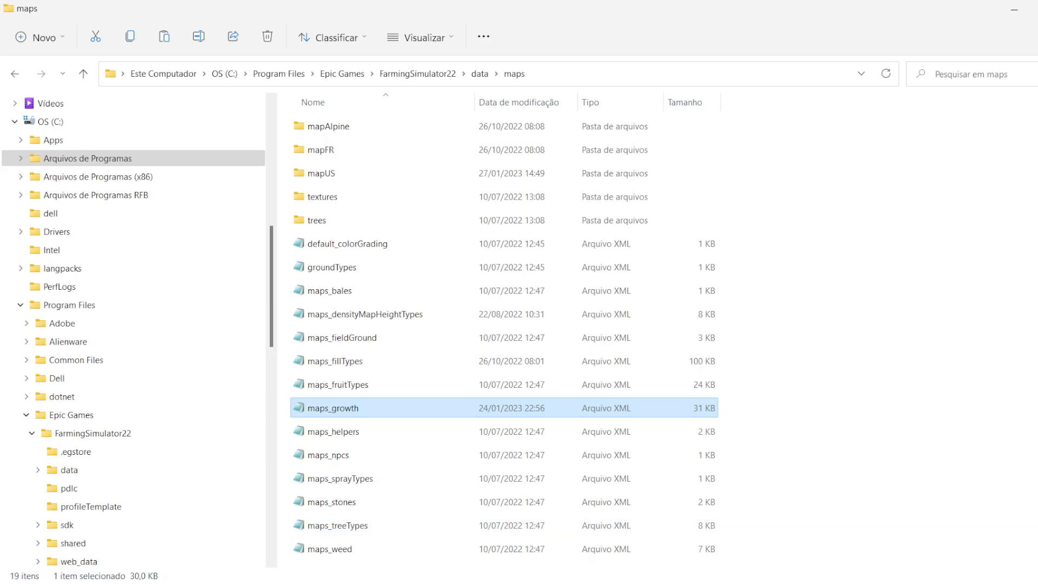
{"action": "mouse_move", "coordinate": [571, 568]}
{"action": "left_click", "coordinate": [567, 542]}
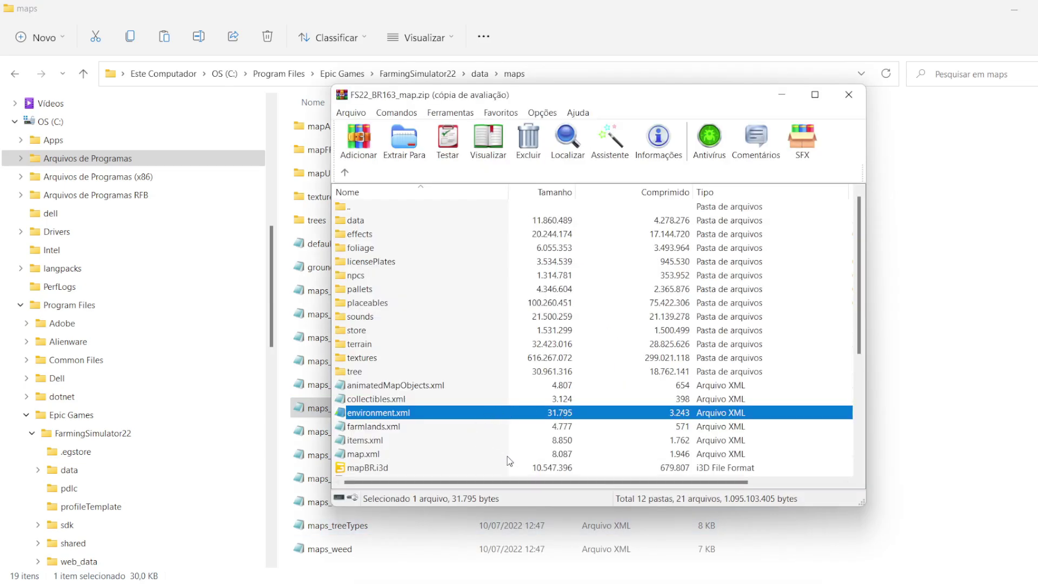
{"action": "scroll", "coordinate": [457, 419], "scroll_direction": "down", "scroll_amount": 5}
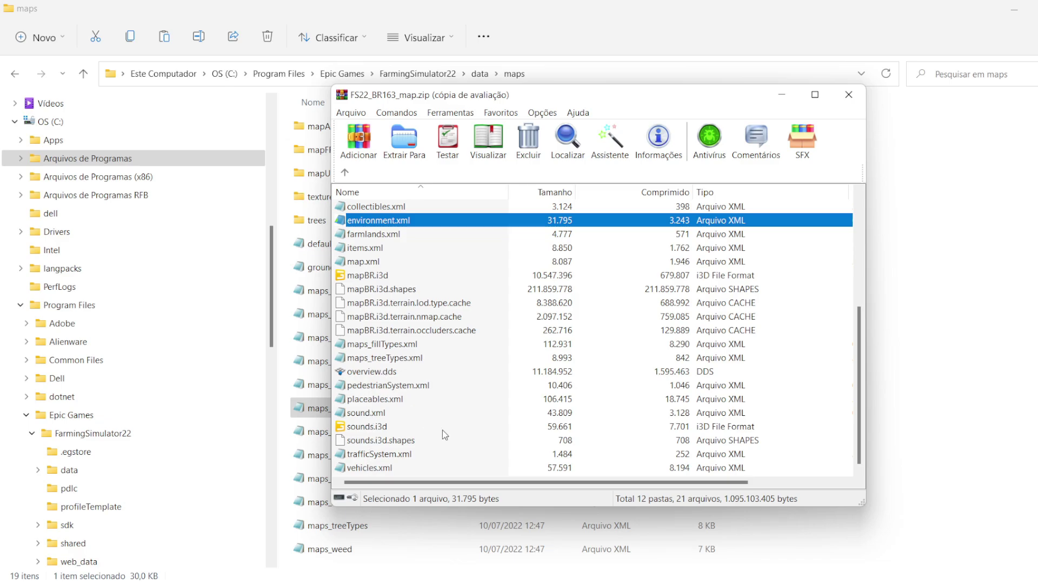
Go into the xml folder of the FS22_Recanto_da_Alvorada_Calendario_BR.zip archive and select its maps_growth.xml.
{"action": "mouse_move", "coordinate": [554, 581]}
{"action": "left_click", "coordinate": [655, 559]}
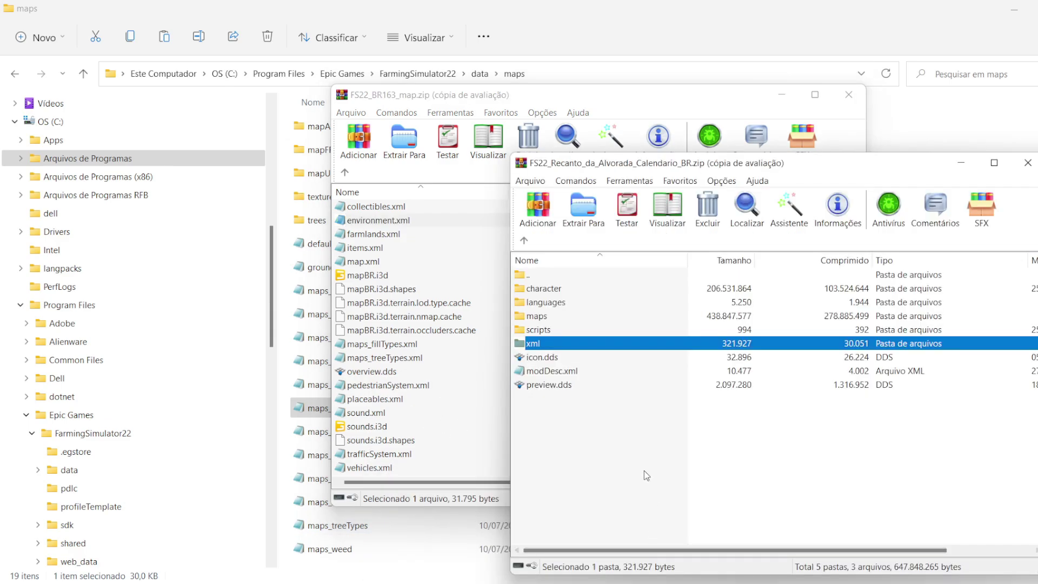
{"action": "double_click", "coordinate": [534, 344]}
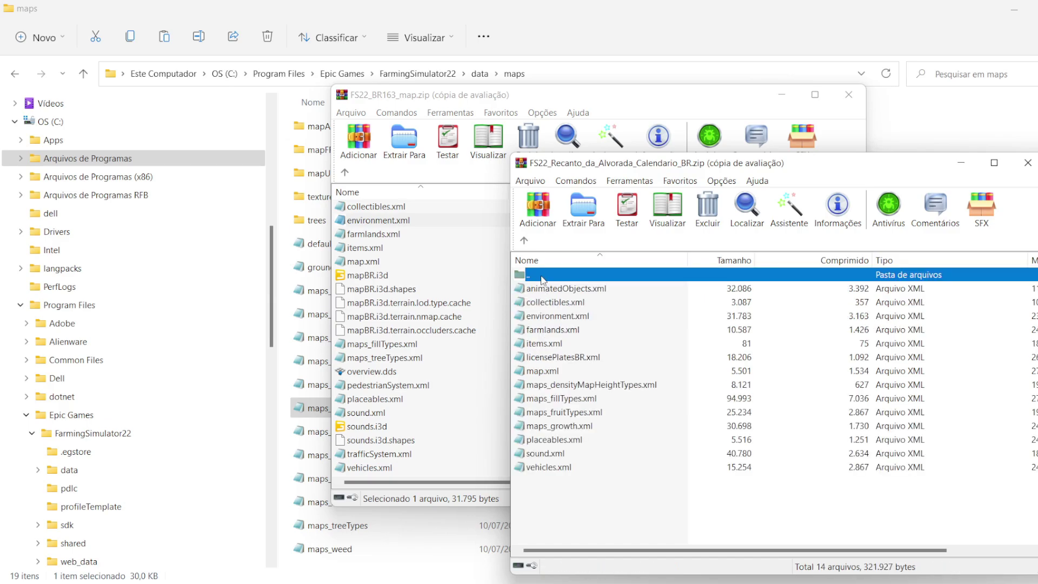
{"action": "left_click", "coordinate": [566, 430]}
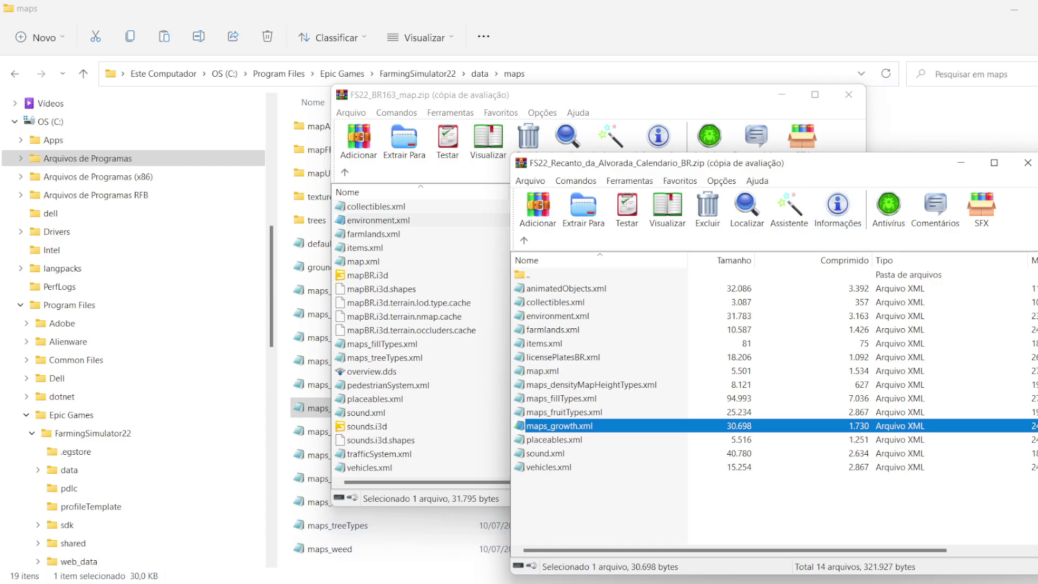
Add maps_growth from Calendário e Clima BR xml to the Recanto da Alvorada archive's xml folder, replacing the existing file.
{"action": "left_click", "coordinate": [216, 562]}
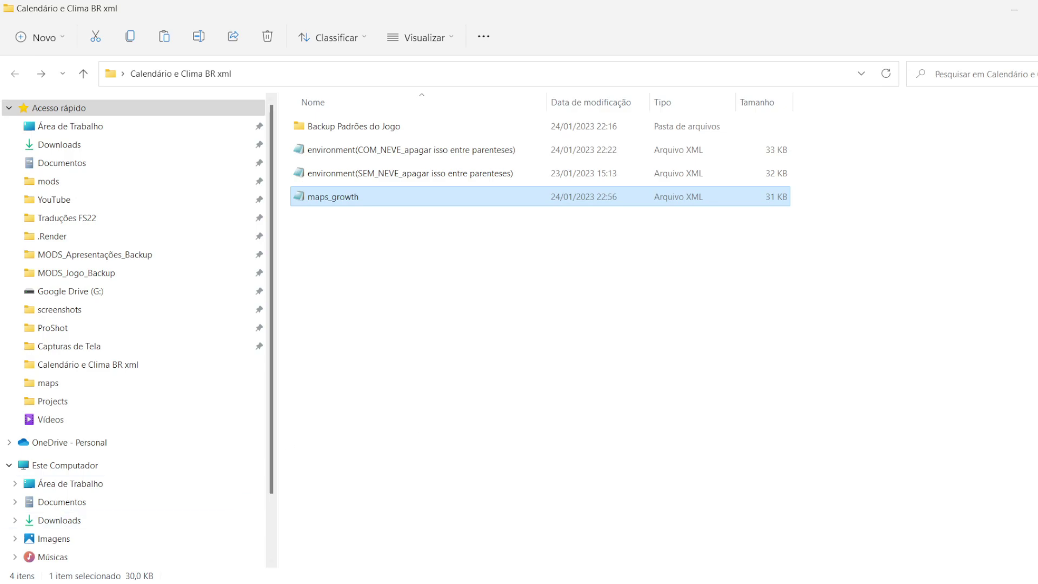
{"action": "mouse_move", "coordinate": [550, 581]}
{"action": "left_click", "coordinate": [646, 534]}
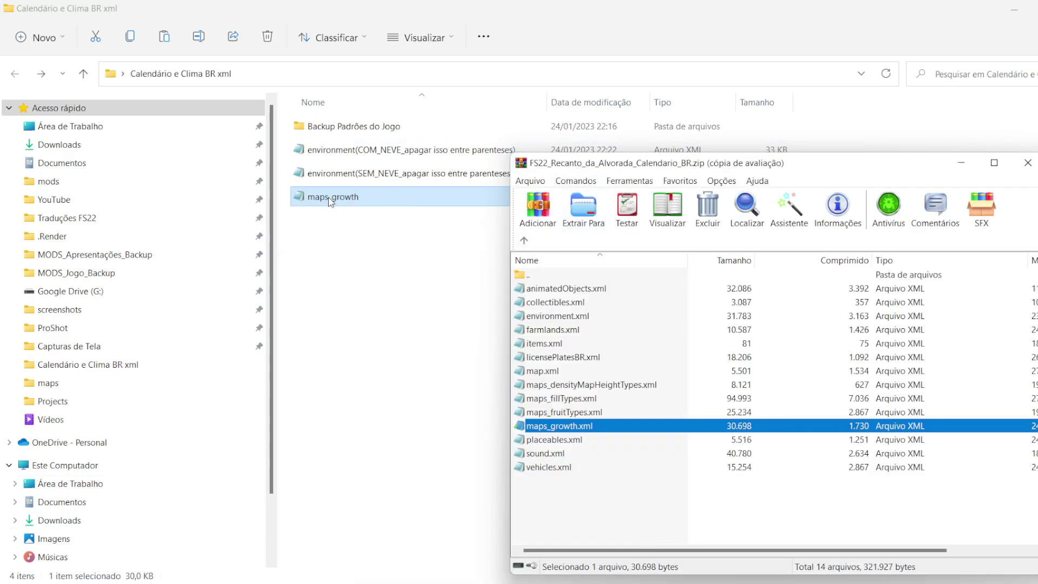
{"action": "left_click_drag", "start_coordinate": [331, 202], "coordinate": [526, 427]}
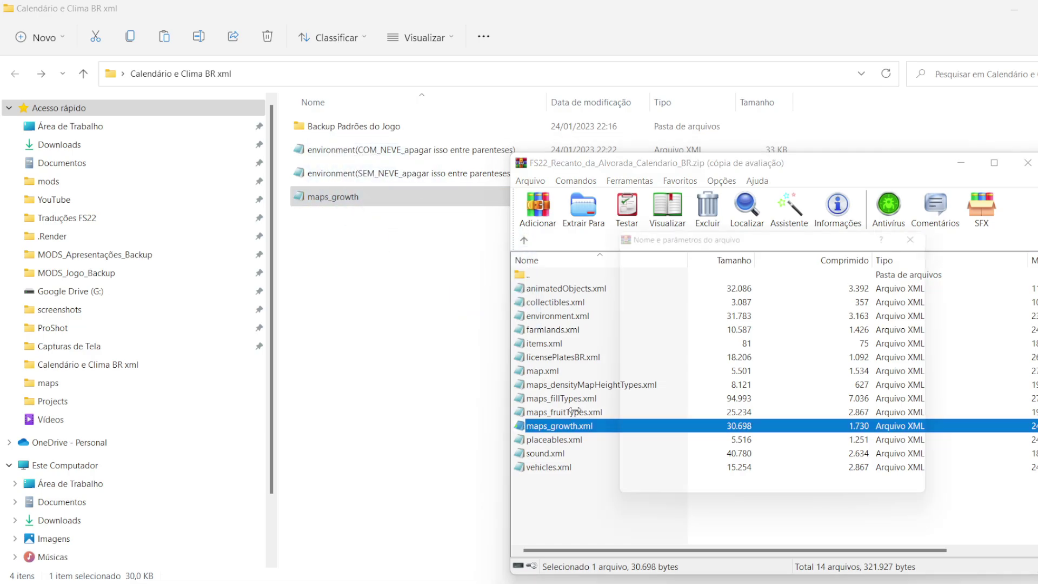
{"action": "left_click", "coordinate": [814, 500]}
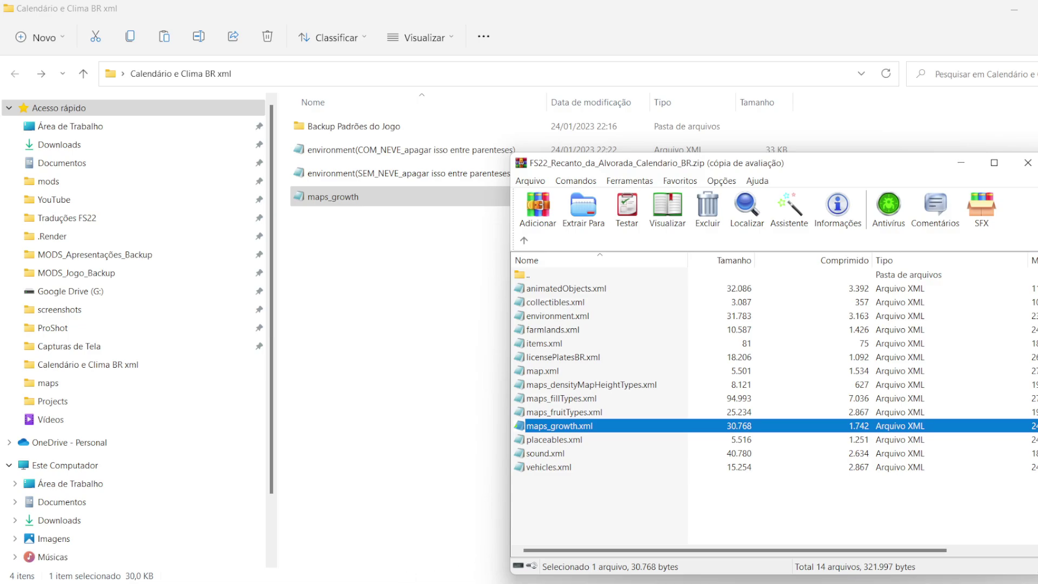
Review the mapAlpine, mapFR and mapUS folders and maps_growth in the game's data\maps folder, and return to the Recanto da Alvorada archive.
{"action": "left_click", "coordinate": [276, 541]}
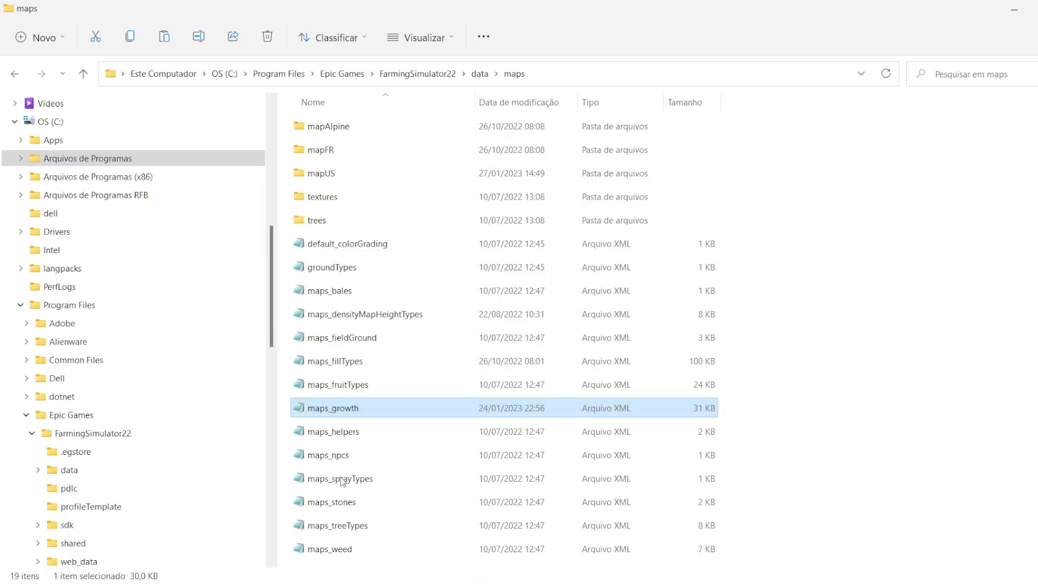
{"action": "left_click", "coordinate": [324, 126]}
{"action": "left_click", "coordinate": [327, 150]}
{"action": "left_click", "coordinate": [333, 176]}
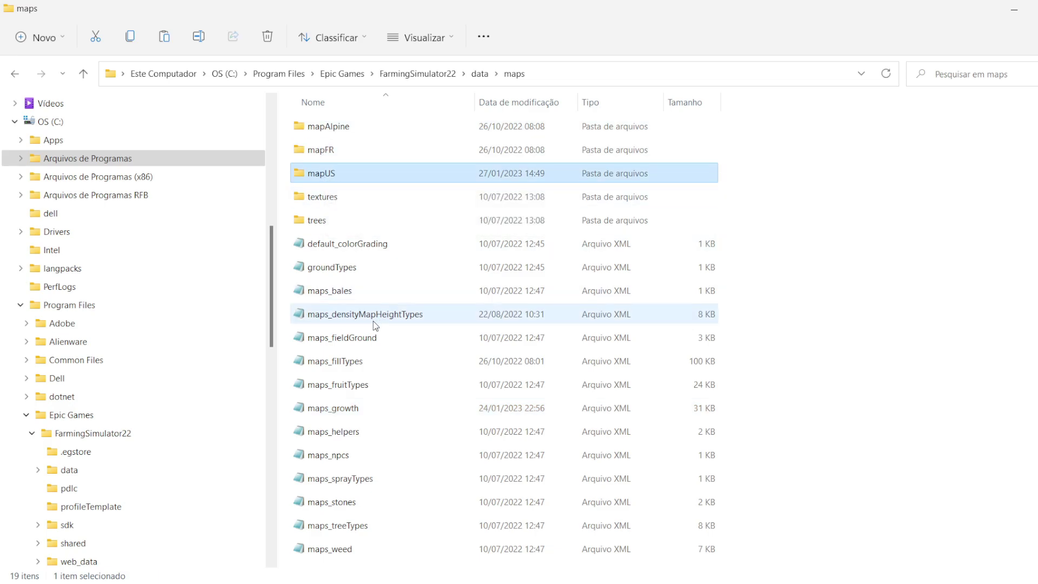
{"action": "left_click", "coordinate": [331, 419]}
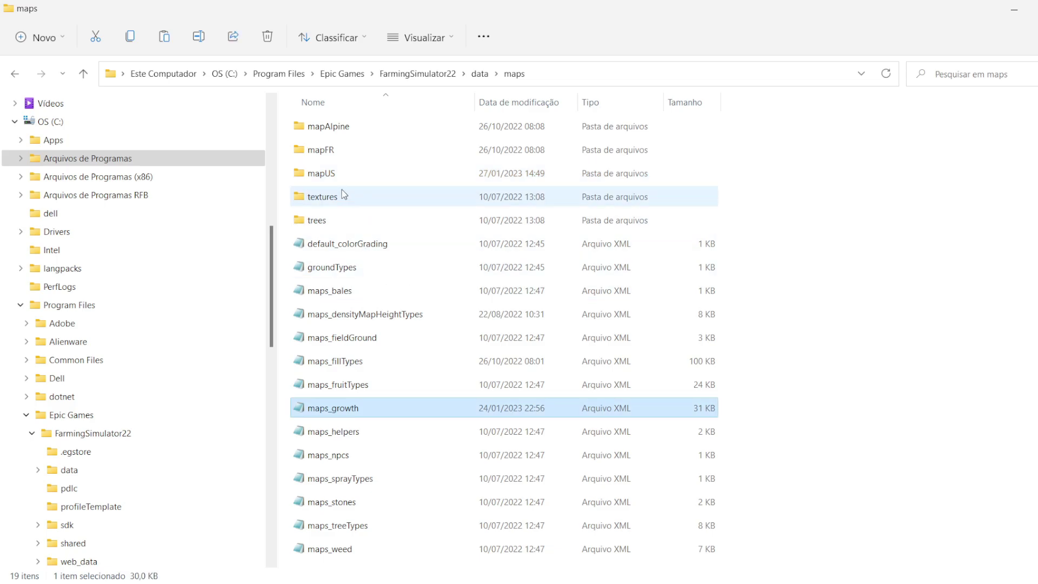
{"action": "left_click", "coordinate": [321, 179]}
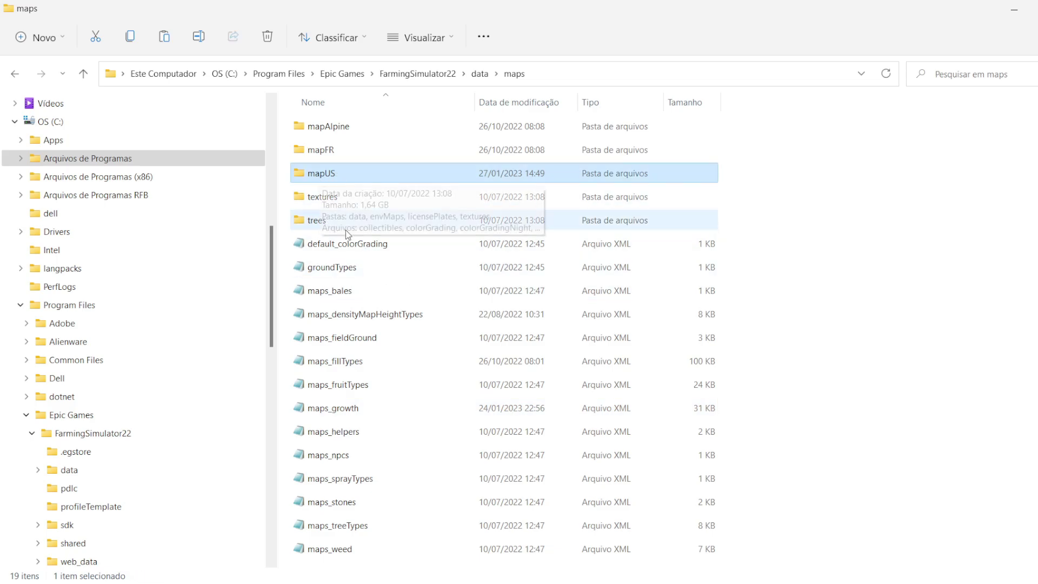
{"action": "left_click", "coordinate": [354, 416]}
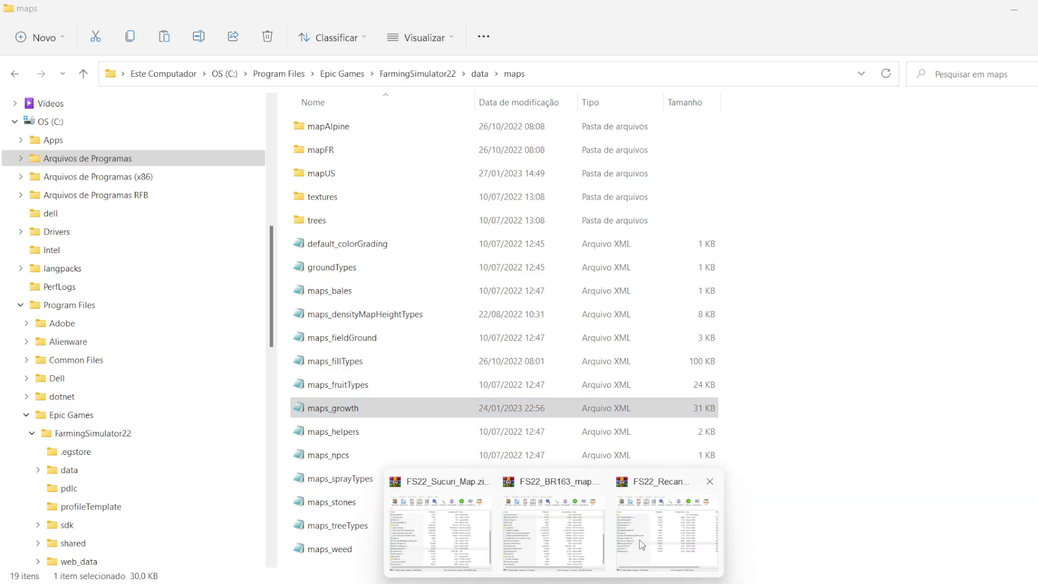
{"action": "left_click", "coordinate": [654, 533]}
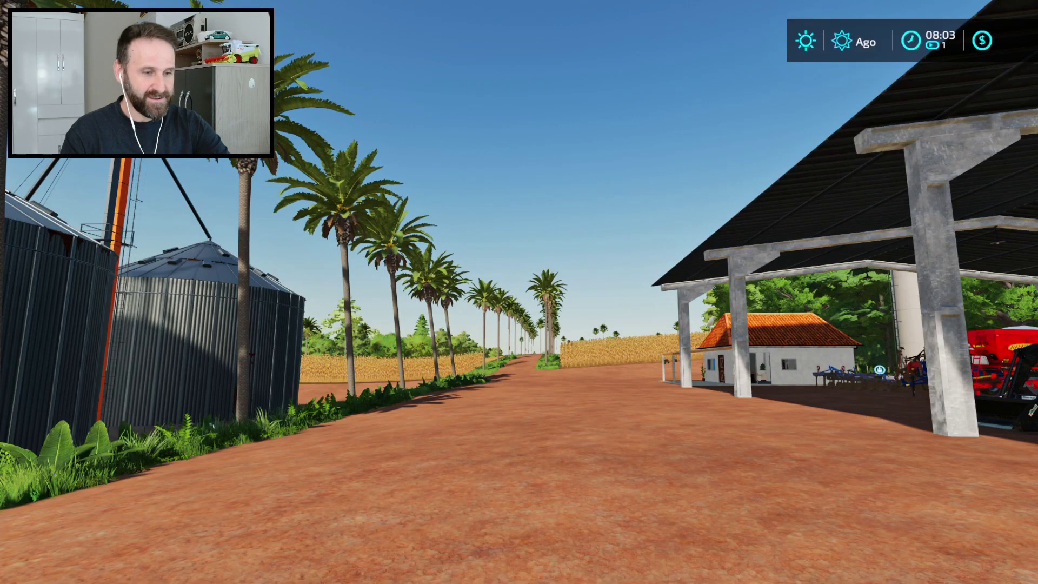
Examine the planting and harvest months of all crops in the Farming Simulator 22 crop calendar, and return to the game.
{"action": "key", "text": "Escape"}
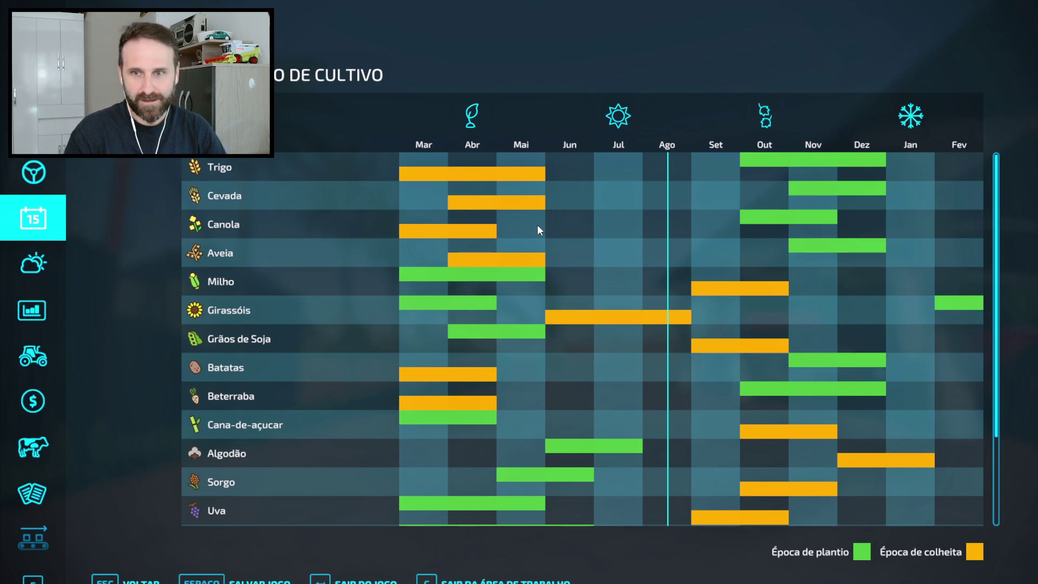
{"action": "scroll", "coordinate": [527, 339], "scroll_direction": "down", "scroll_amount": 4}
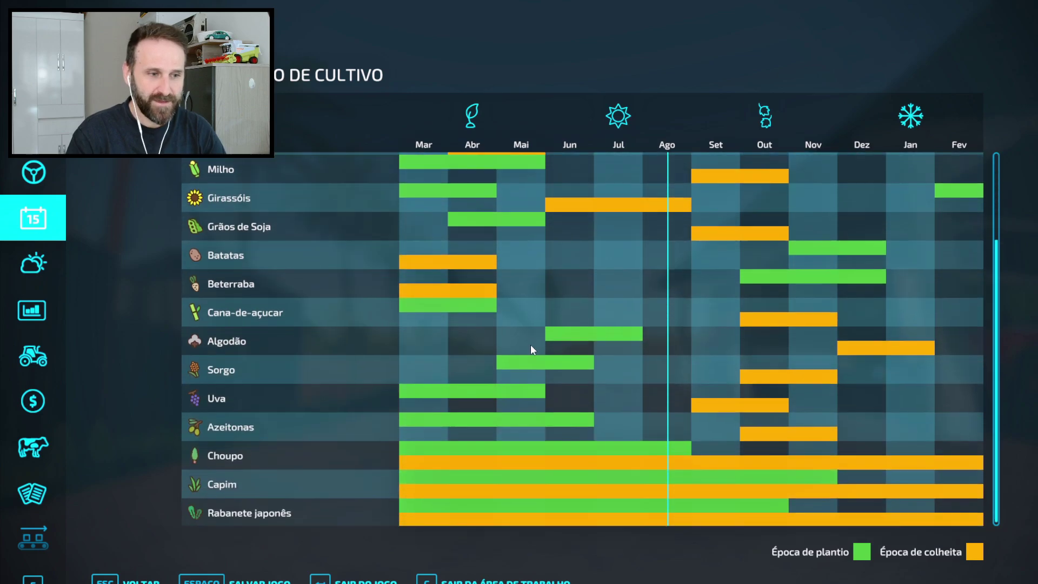
{"action": "scroll", "coordinate": [679, 455], "scroll_direction": "up", "scroll_amount": 4}
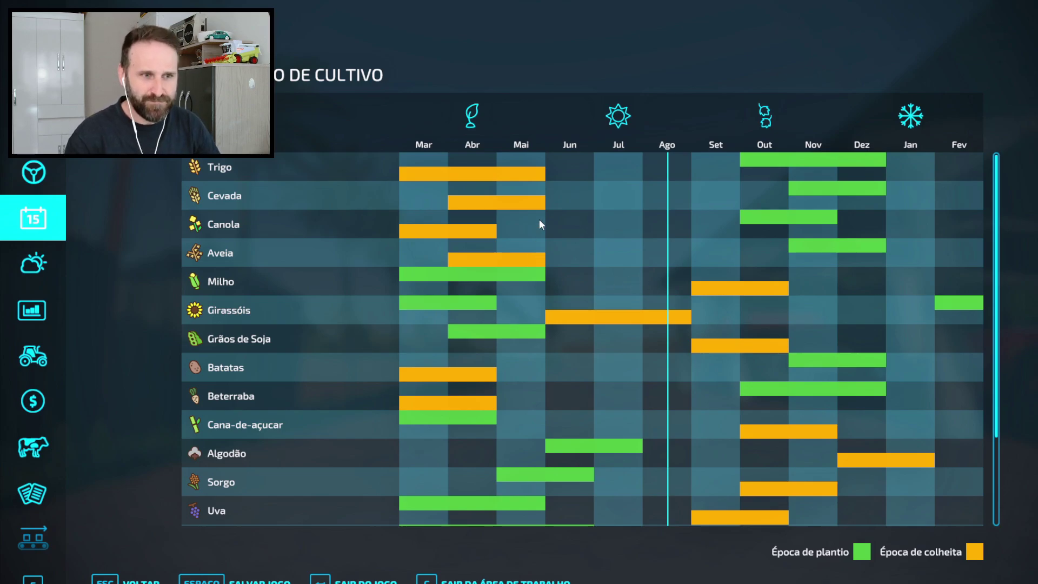
{"action": "scroll", "coordinate": [759, 491], "scroll_direction": "down", "scroll_amount": 4}
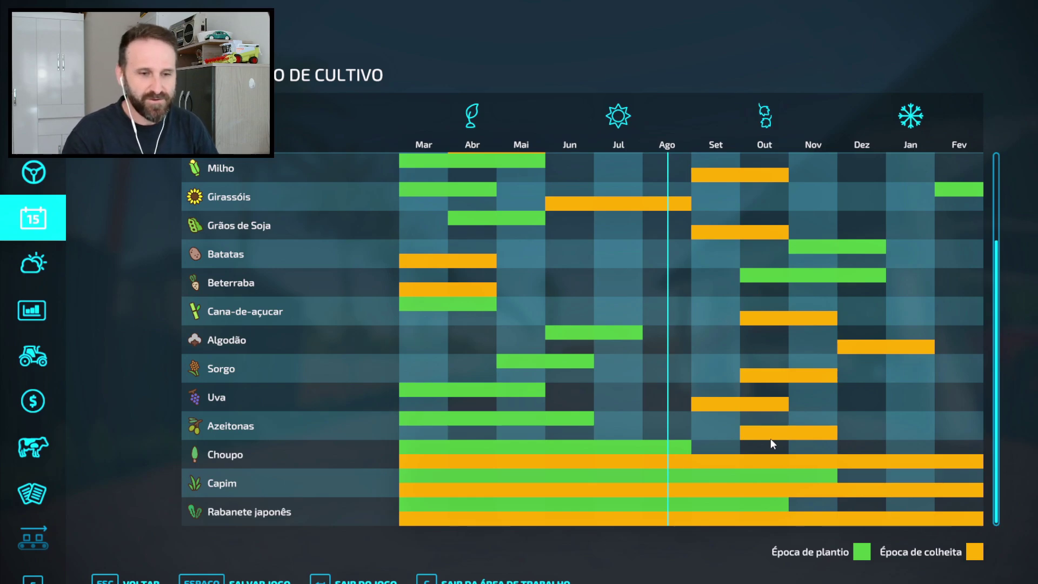
{"action": "scroll", "coordinate": [687, 392], "scroll_direction": "up", "scroll_amount": 4}
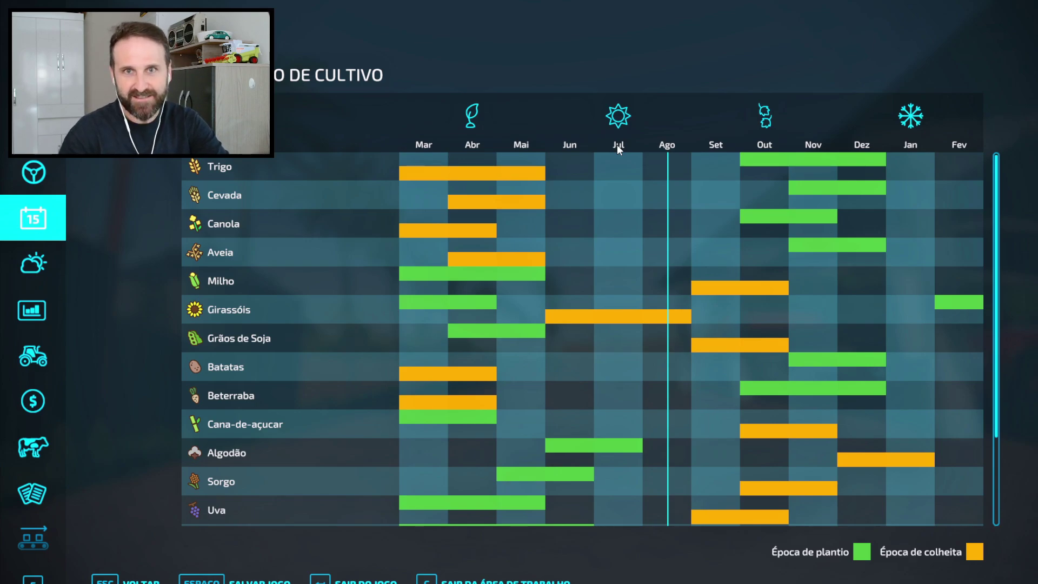
{"action": "key", "text": "Escape"}
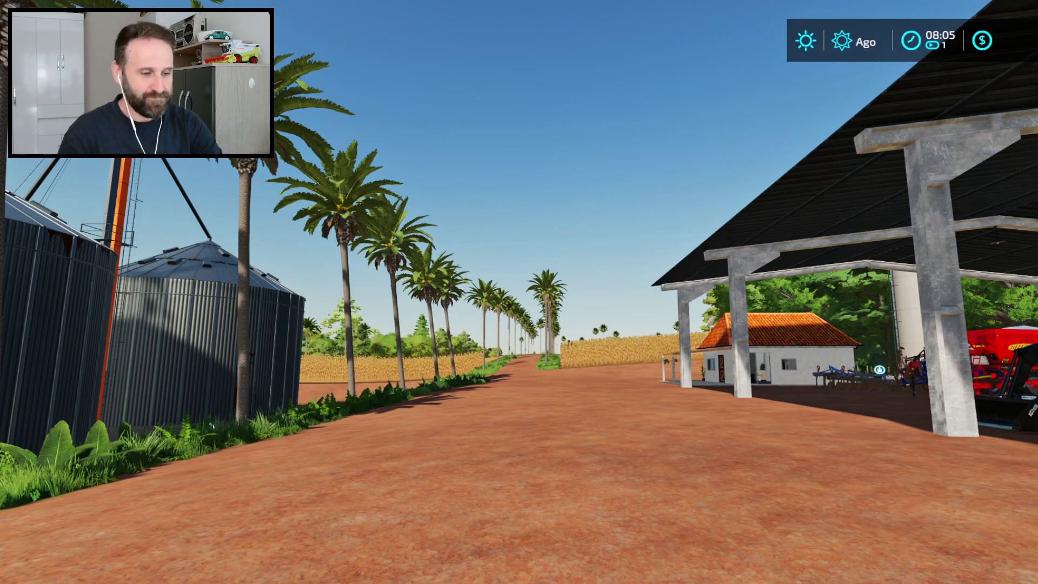
{"action": "key", "text": "w"}
{"action": "mouse_move", "coordinate": [519, 292]}
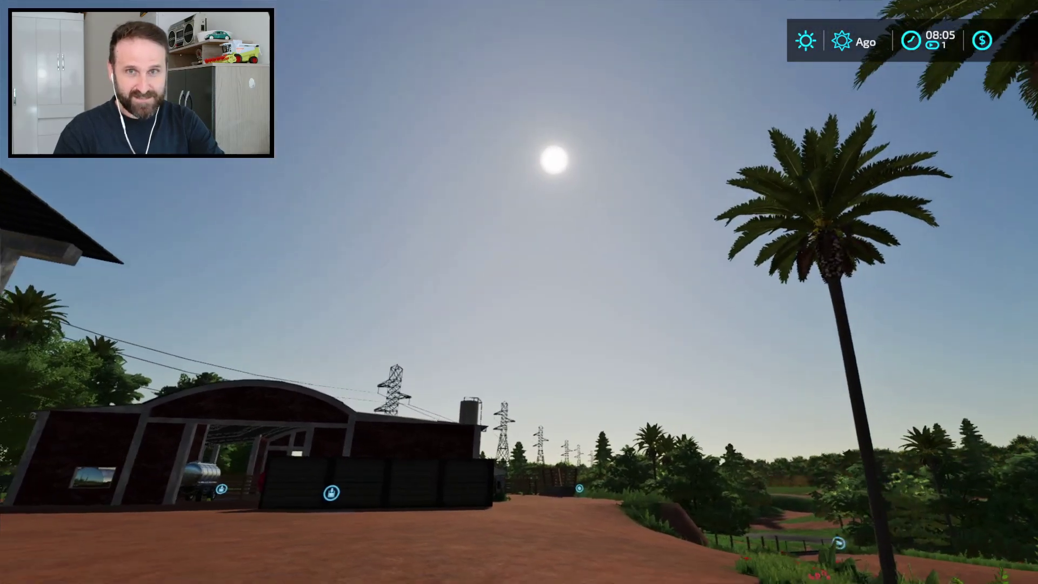
{"action": "key", "text": "s"}
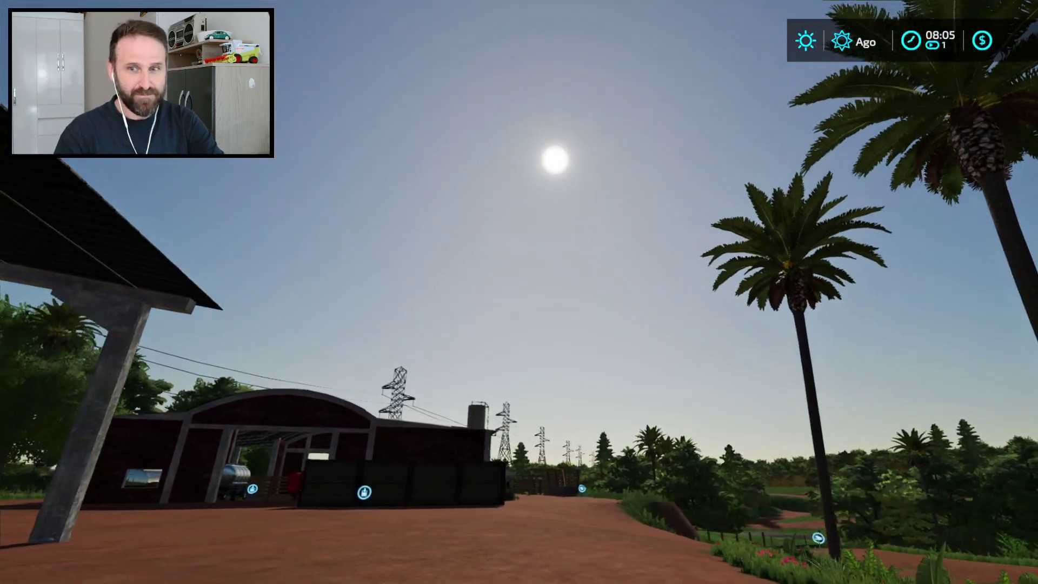
{"action": "key", "text": "a"}
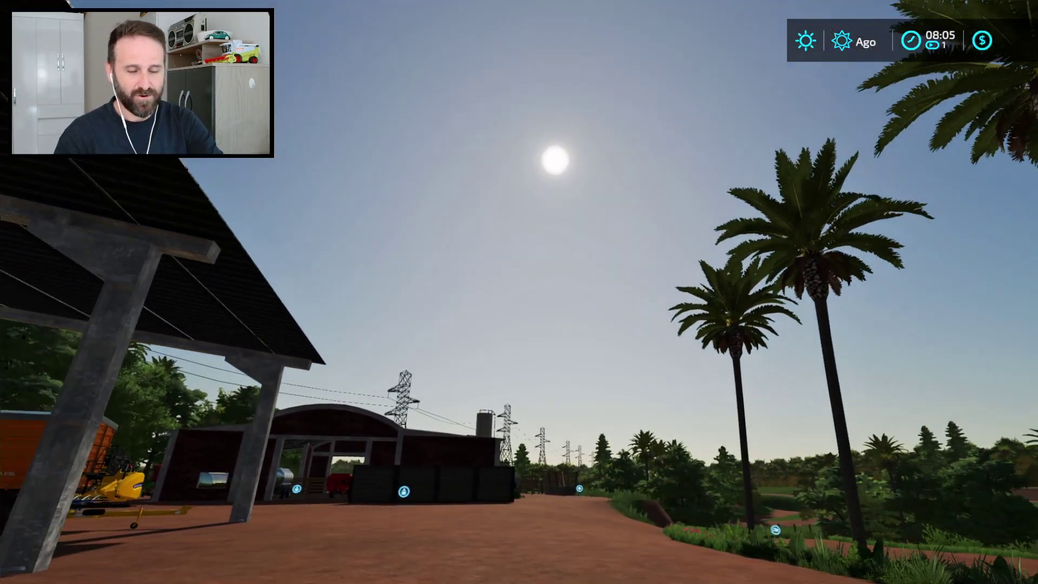
{"action": "key", "text": "a"}
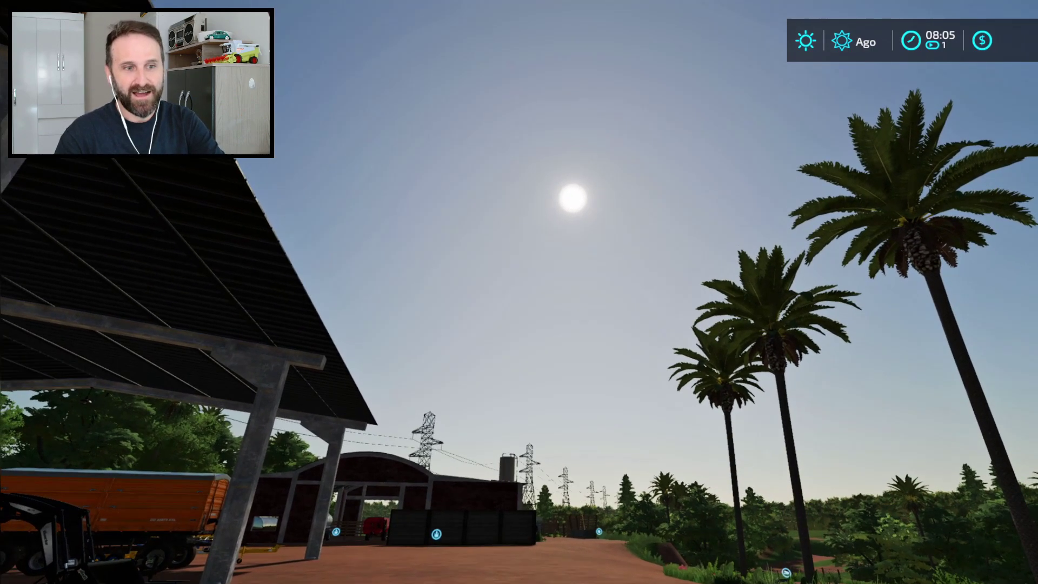
{"action": "key", "text": "a"}
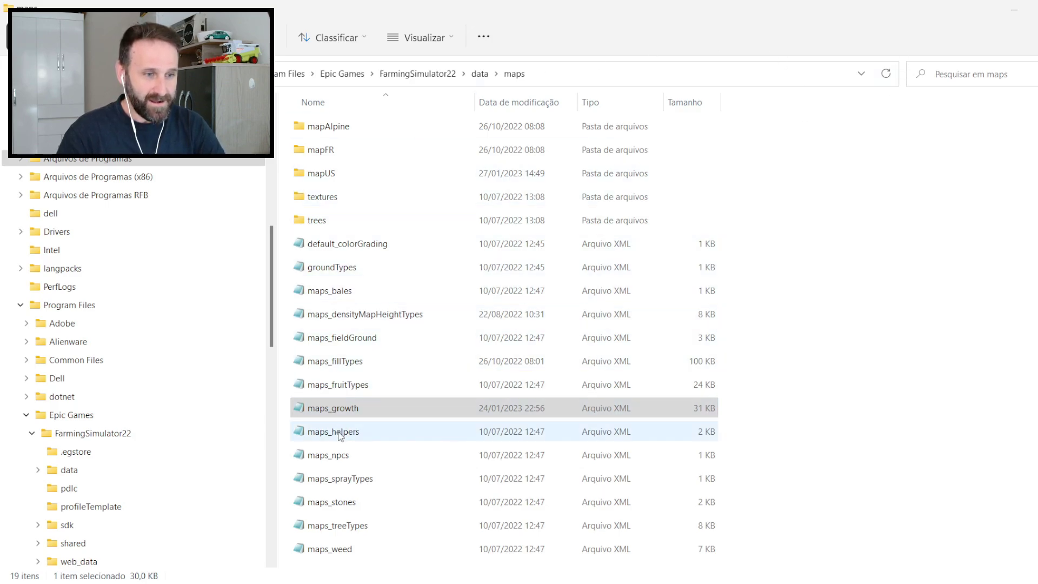
Point out maps_growth and the mapUS, mapFR and mapAlpine folders in the game's data\maps folder.
{"action": "left_click", "coordinate": [348, 414]}
{"action": "left_click", "coordinate": [348, 409]}
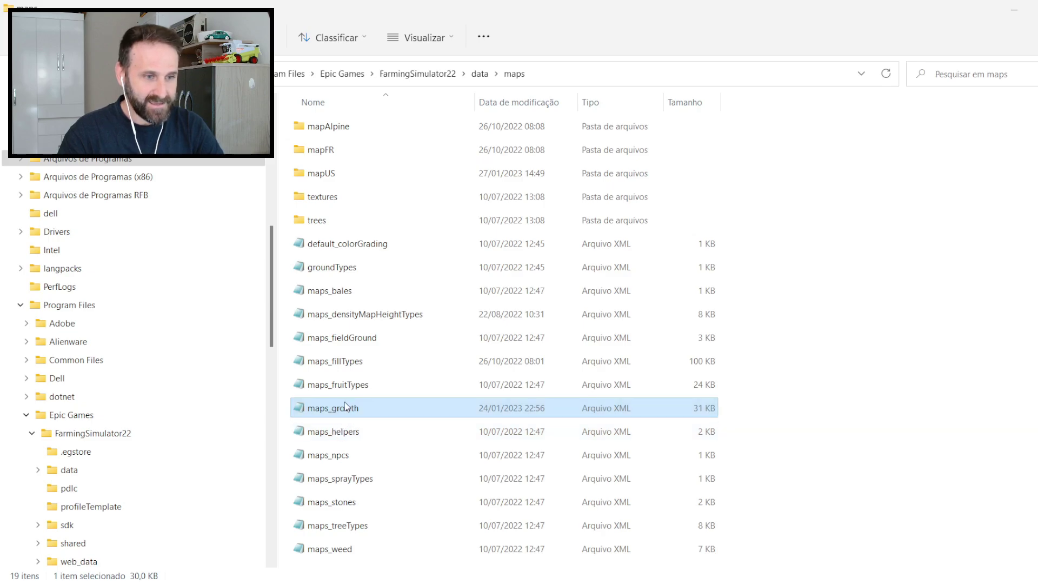
{"action": "left_click", "coordinate": [458, 336]}
{"action": "left_click", "coordinate": [332, 174]}
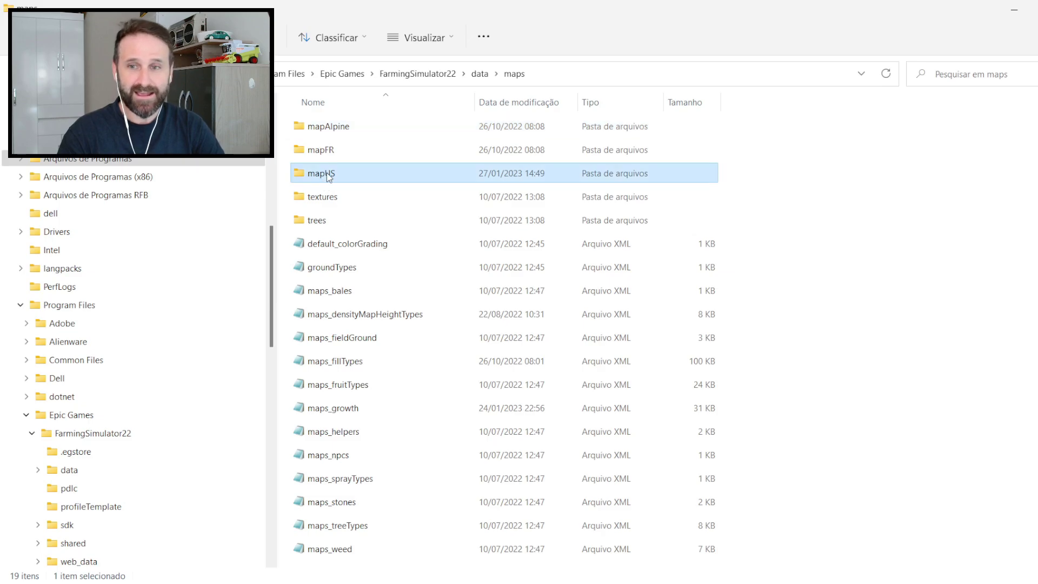
{"action": "left_click", "coordinate": [323, 128]}
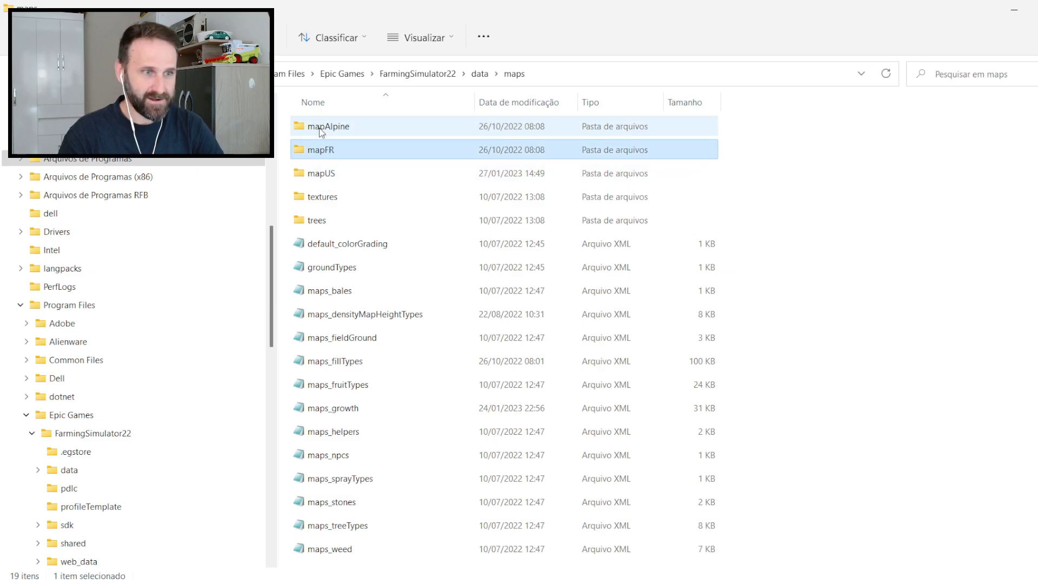
Examine the contents of the mapUS folder, return to maps, and select the mapAlpine folder.
{"action": "left_click", "coordinate": [332, 177]}
{"action": "double_click", "coordinate": [331, 178]}
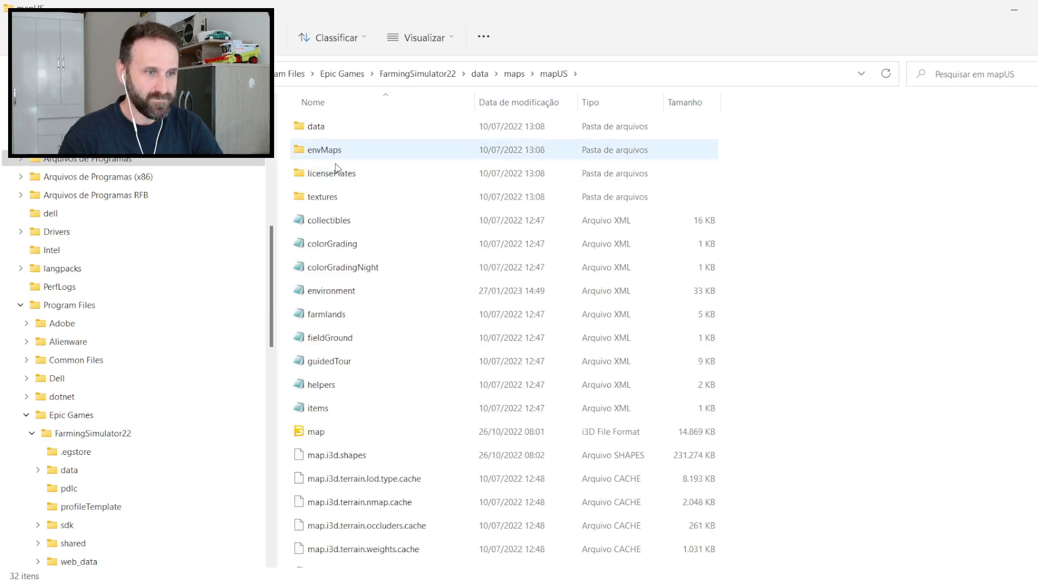
{"action": "mouse_move", "coordinate": [346, 198]}
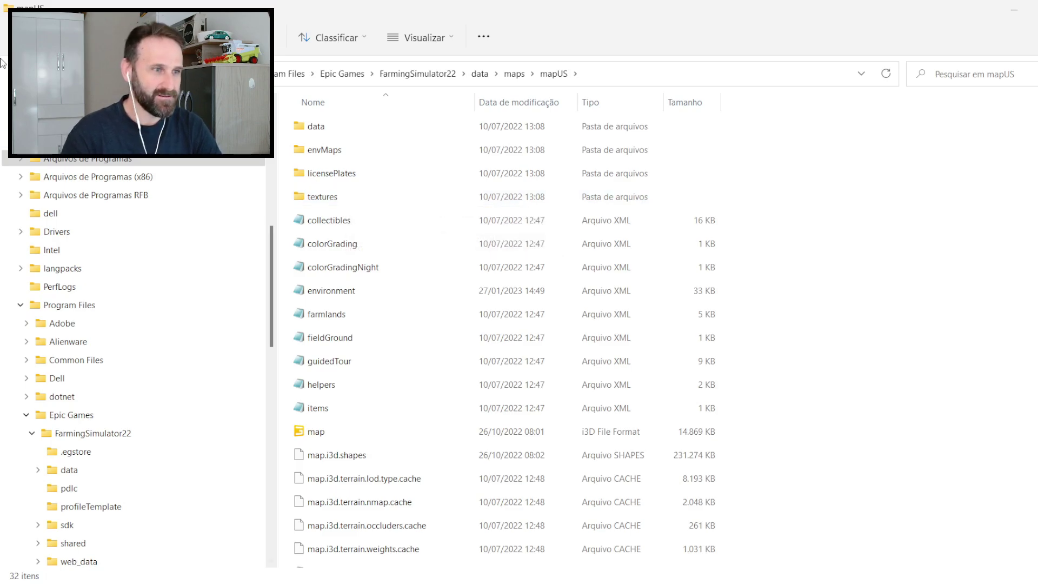
{"action": "key", "text": "alt+Up"}
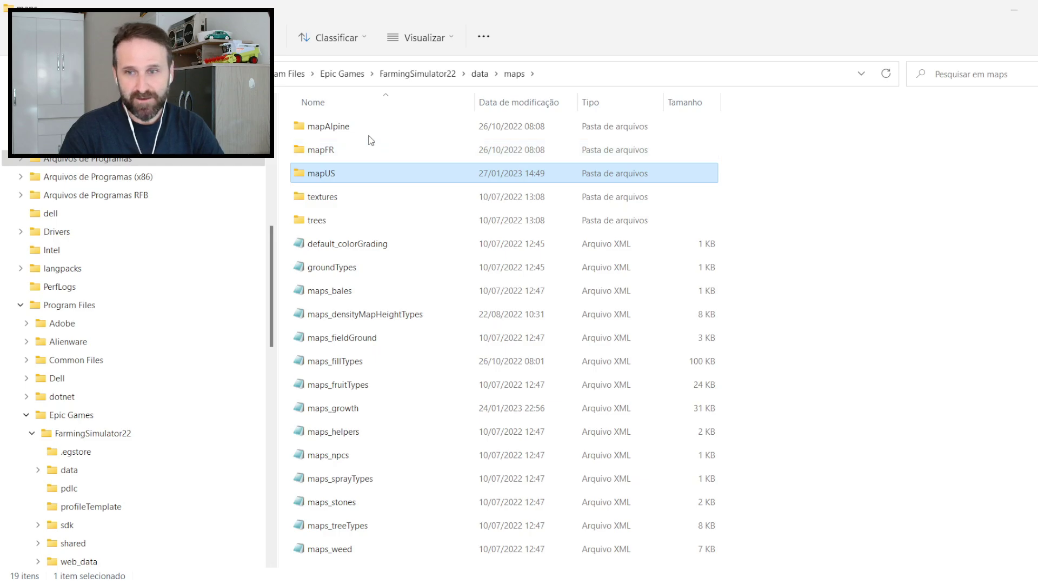
{"action": "left_click", "coordinate": [345, 129]}
{"action": "mouse_move", "coordinate": [347, 132]}
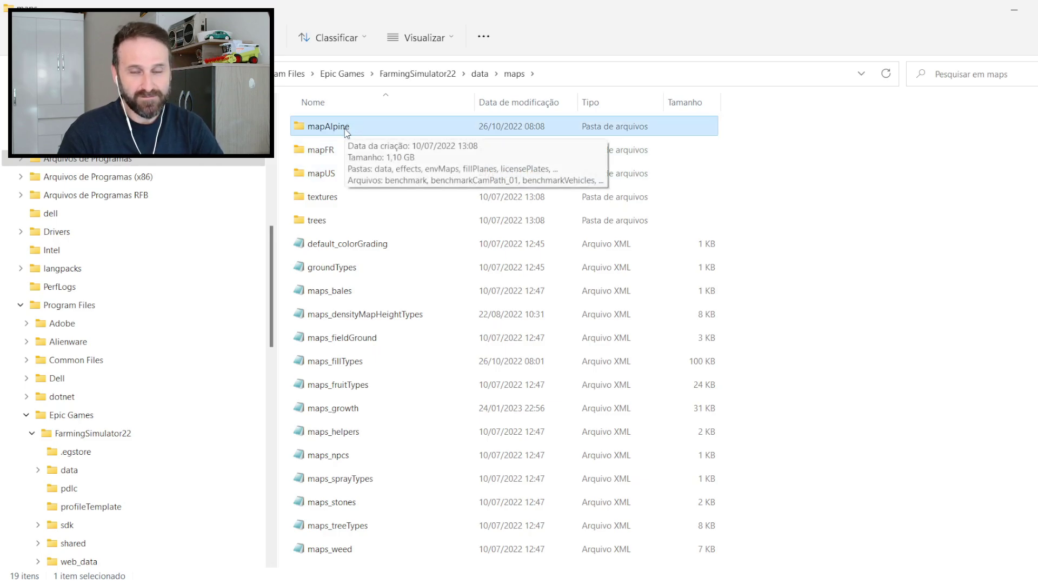
Point out the mapUS and mapAlpine folders in the game's data\maps folder.
{"action": "left_click", "coordinate": [327, 178]}
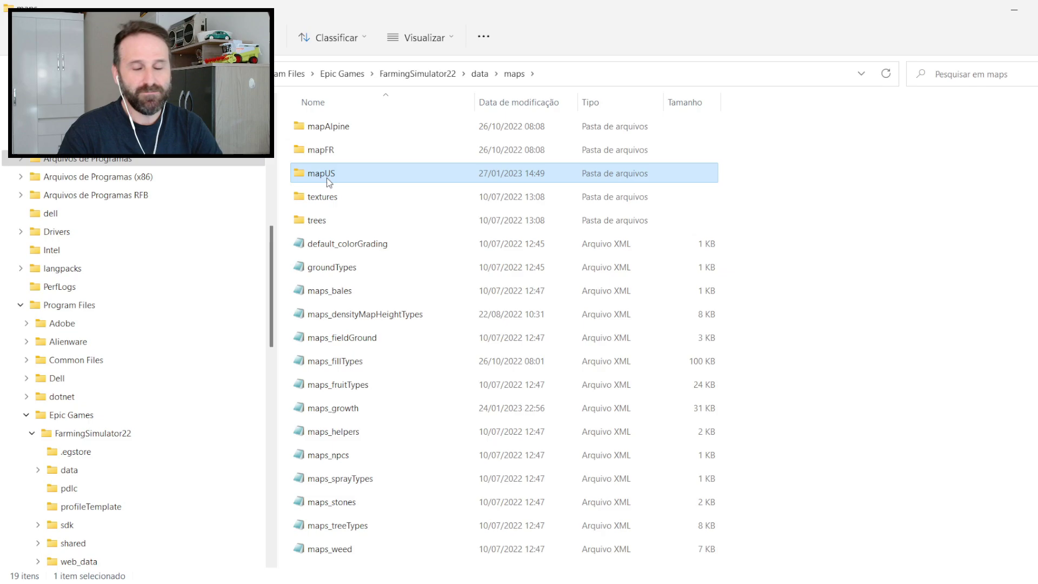
{"action": "left_click", "coordinate": [324, 129]}
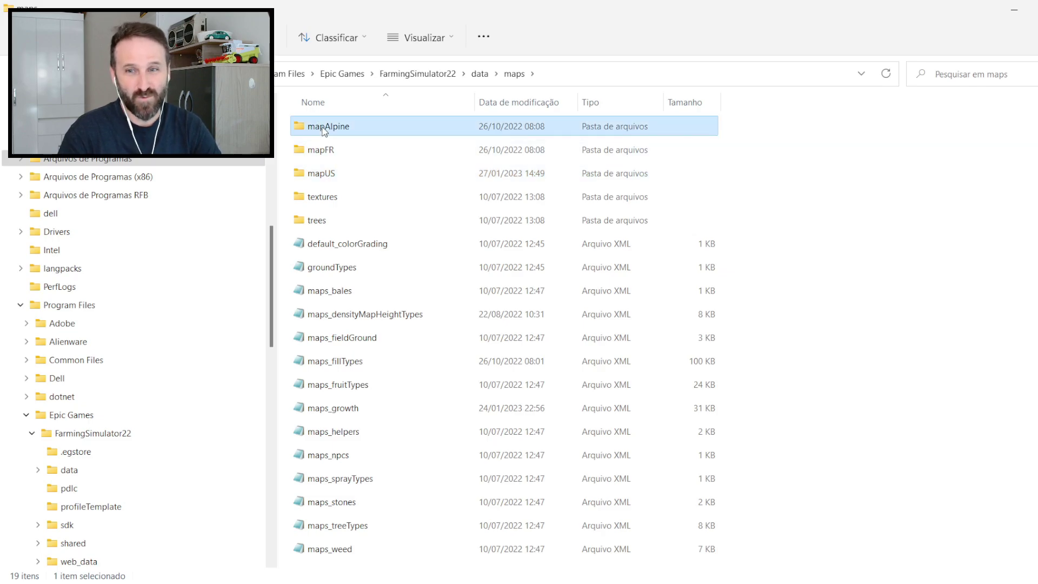
{"action": "left_click", "coordinate": [330, 177]}
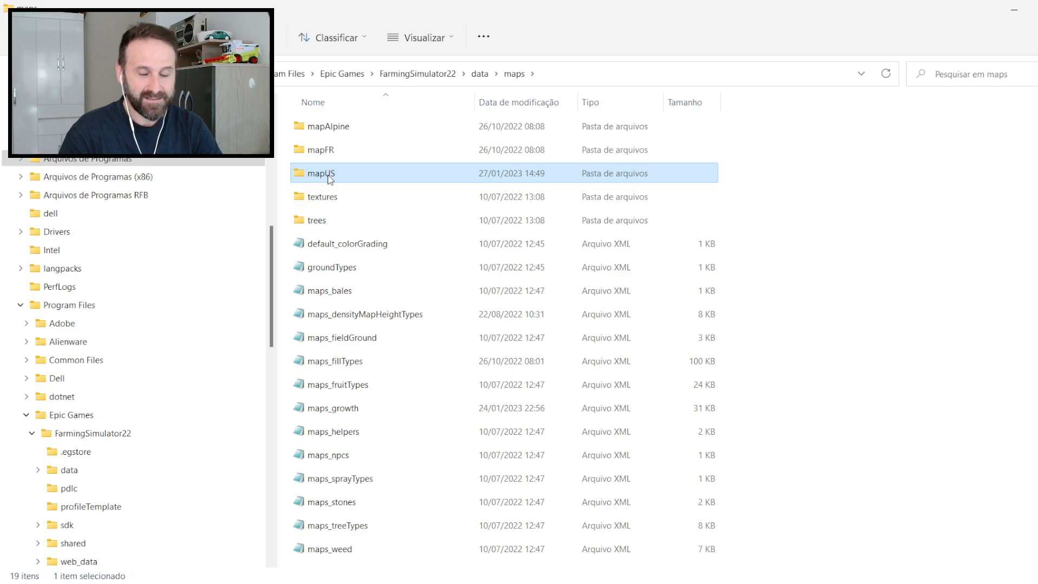
Open the environment file in the mapUS folder, examine its lighting entries, and close it.
{"action": "double_click", "coordinate": [330, 177]}
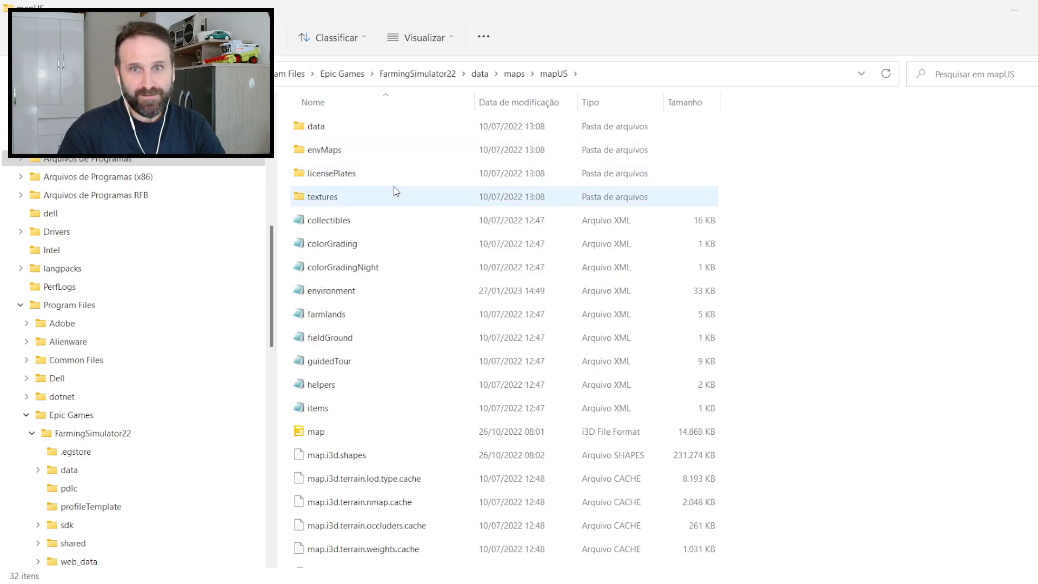
{"action": "left_click", "coordinate": [342, 297]}
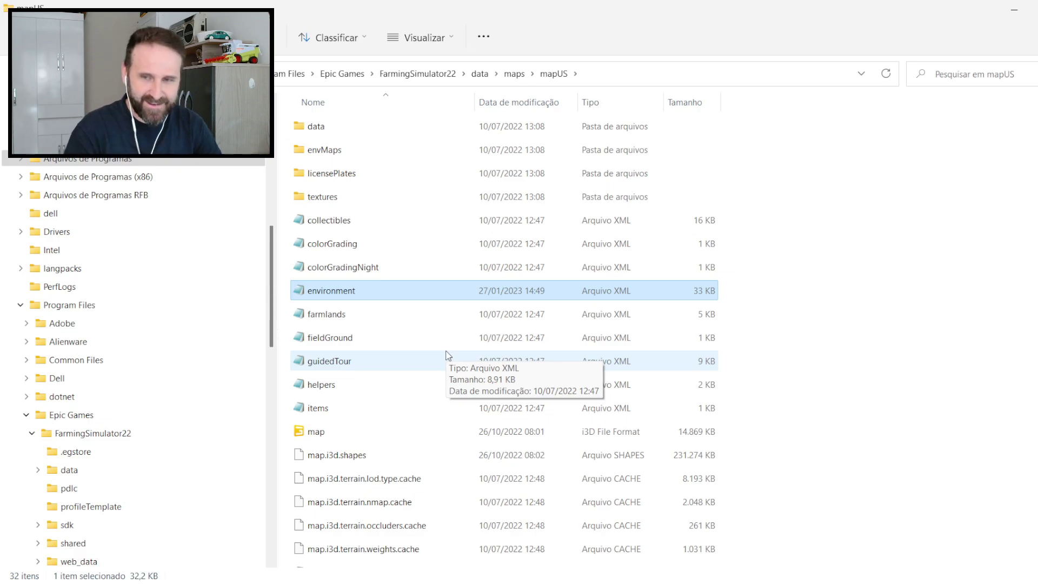
{"action": "double_click", "coordinate": [346, 287]}
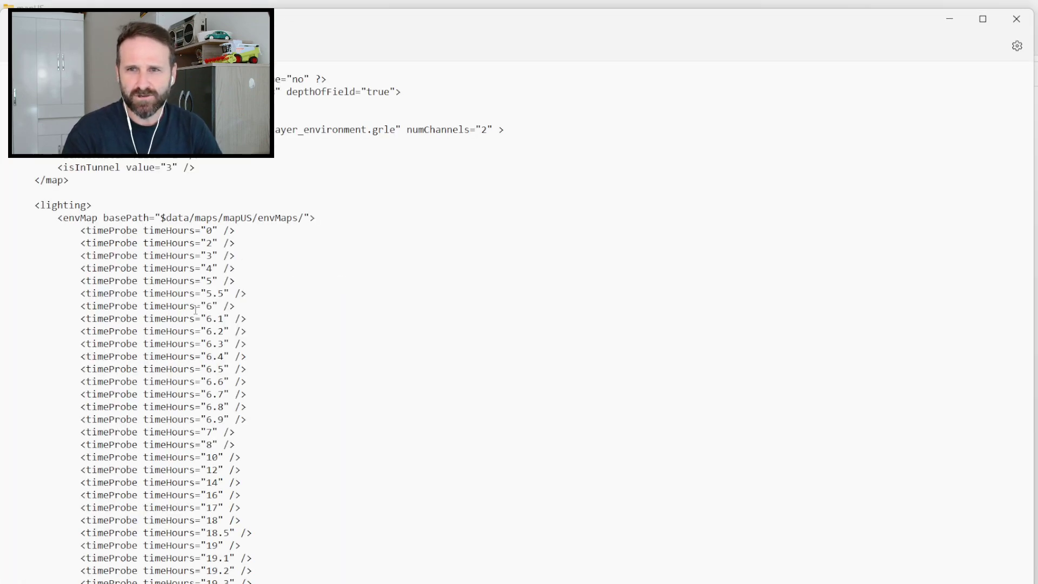
{"action": "scroll", "coordinate": [196, 310], "scroll_direction": "down", "scroll_amount": 7}
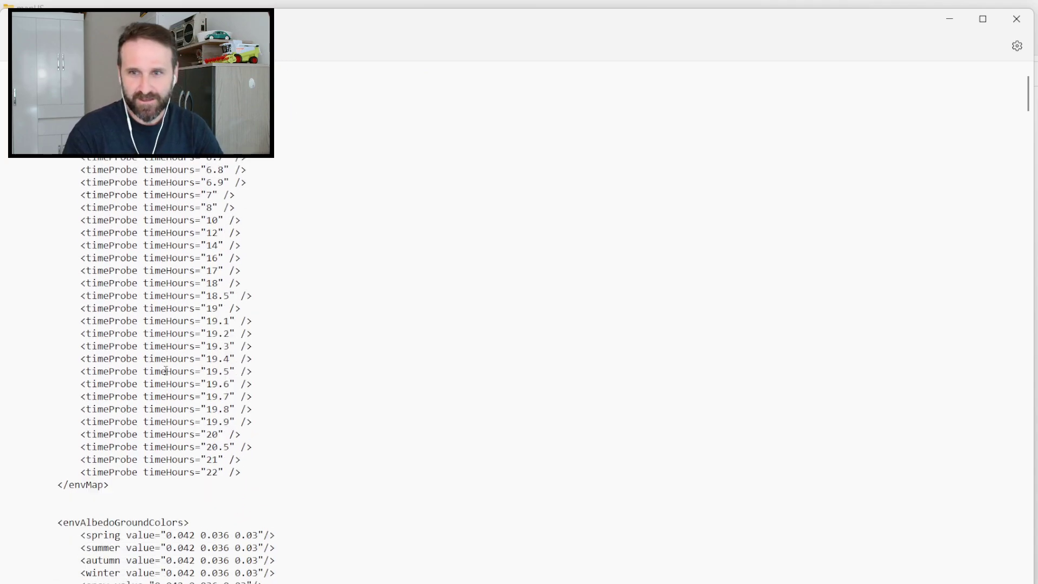
{"action": "scroll", "coordinate": [320, 278], "scroll_direction": "up", "scroll_amount": 5}
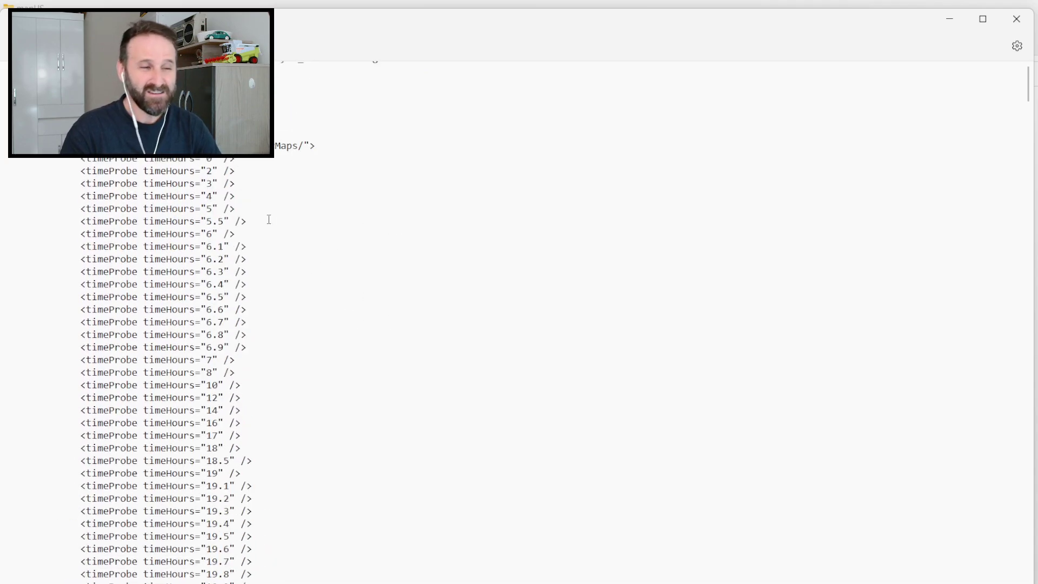
{"action": "scroll", "coordinate": [157, 365], "scroll_direction": "down", "scroll_amount": 4}
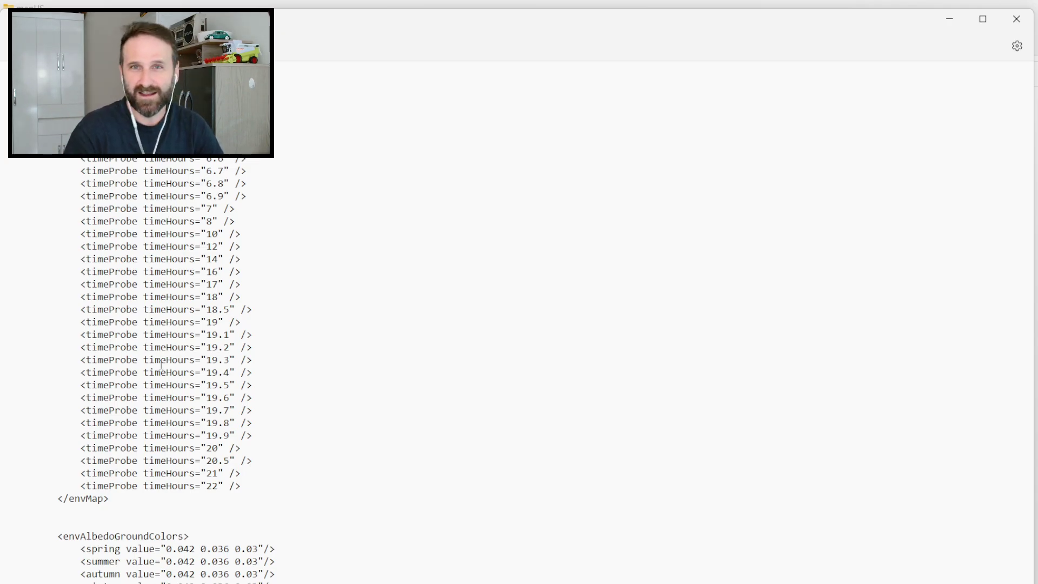
{"action": "scroll", "coordinate": [271, 405], "scroll_direction": "down", "scroll_amount": 6}
{"action": "scroll", "coordinate": [271, 405], "scroll_direction": "up", "scroll_amount": 12}
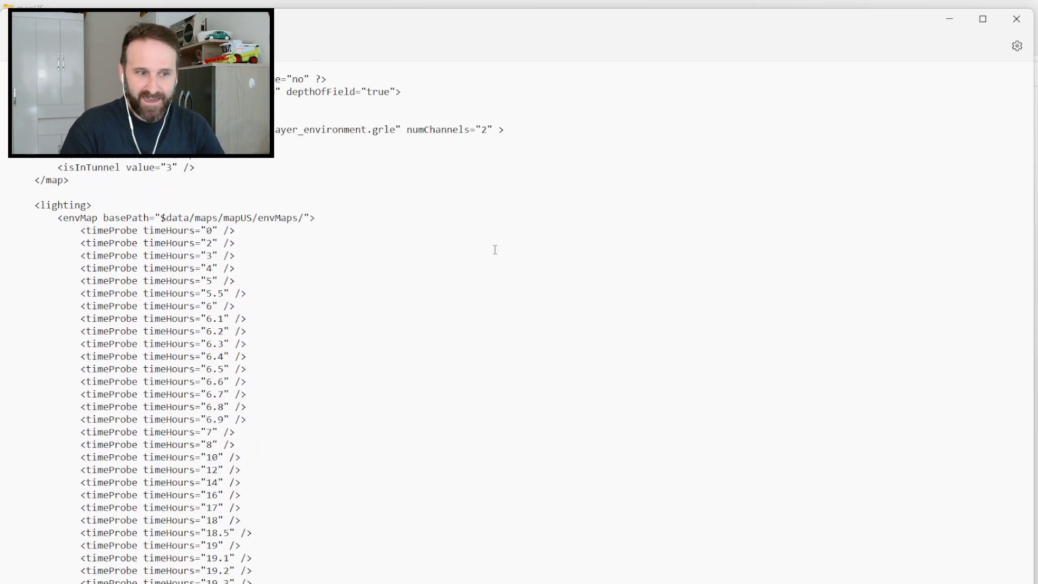
{"action": "left_click", "coordinate": [1015, 24]}
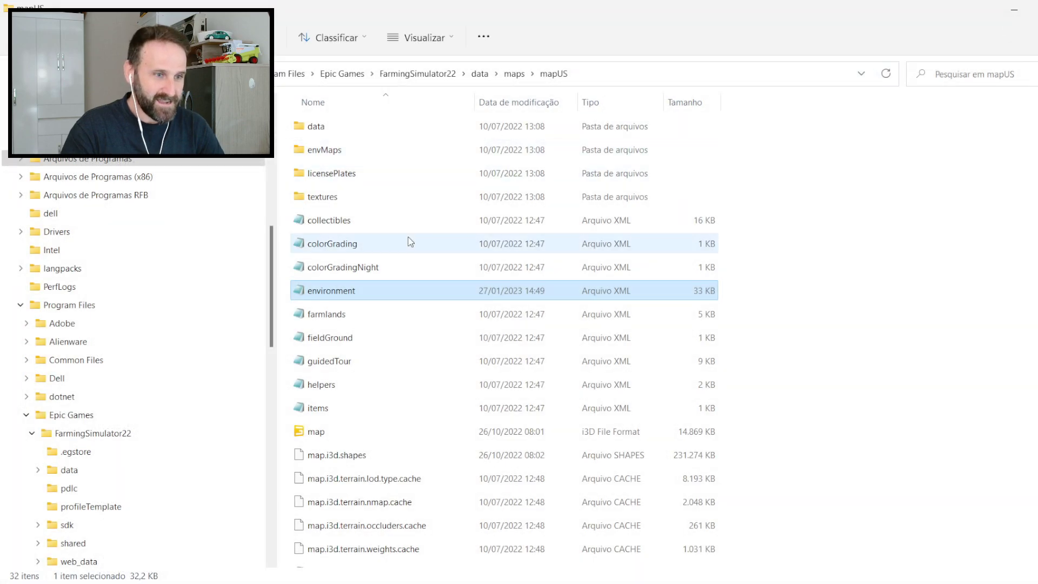
Check the contents of the mapFR folder, return to maps, and select the maps_growth file.
{"action": "key", "text": "alt+Up"}
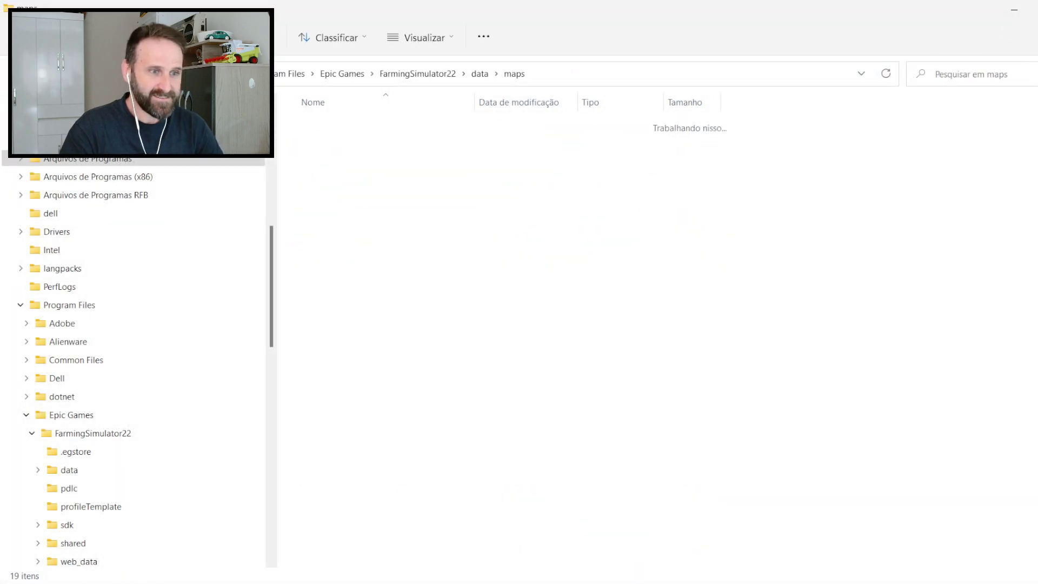
{"action": "left_click", "coordinate": [325, 150]}
{"action": "double_click", "coordinate": [326, 149]}
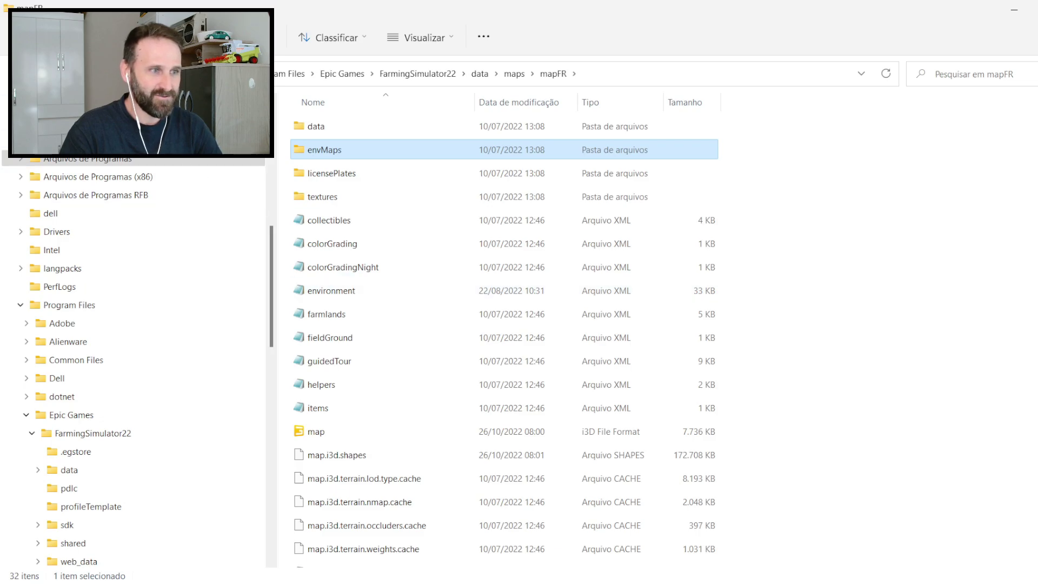
{"action": "key", "text": "alt+Up"}
{"action": "left_click", "coordinate": [340, 409]}
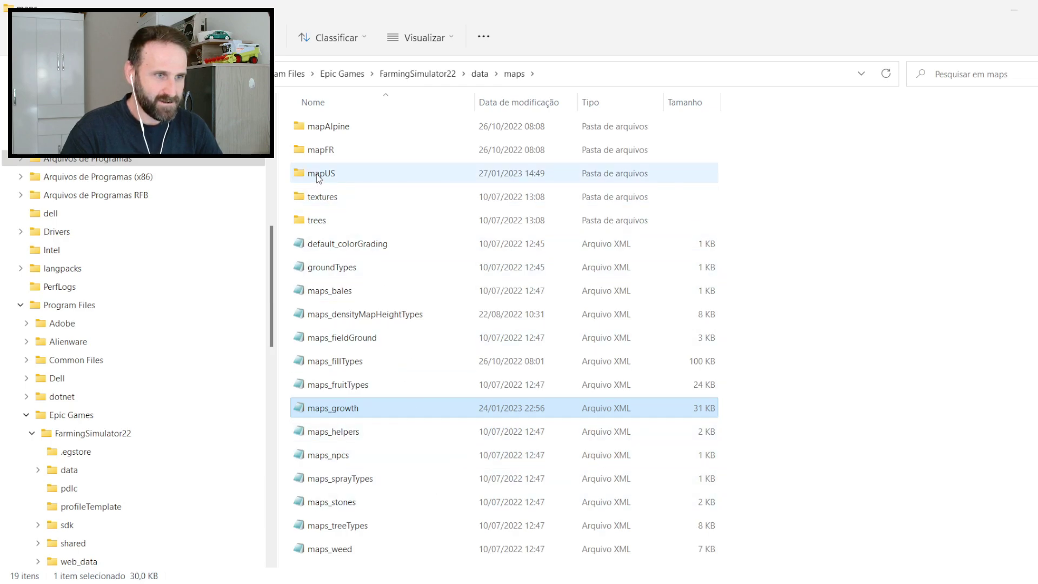
Bring up the FS22_BR163_map.zip archive to show its environment.xml file.
{"action": "mouse_move", "coordinate": [554, 582]}
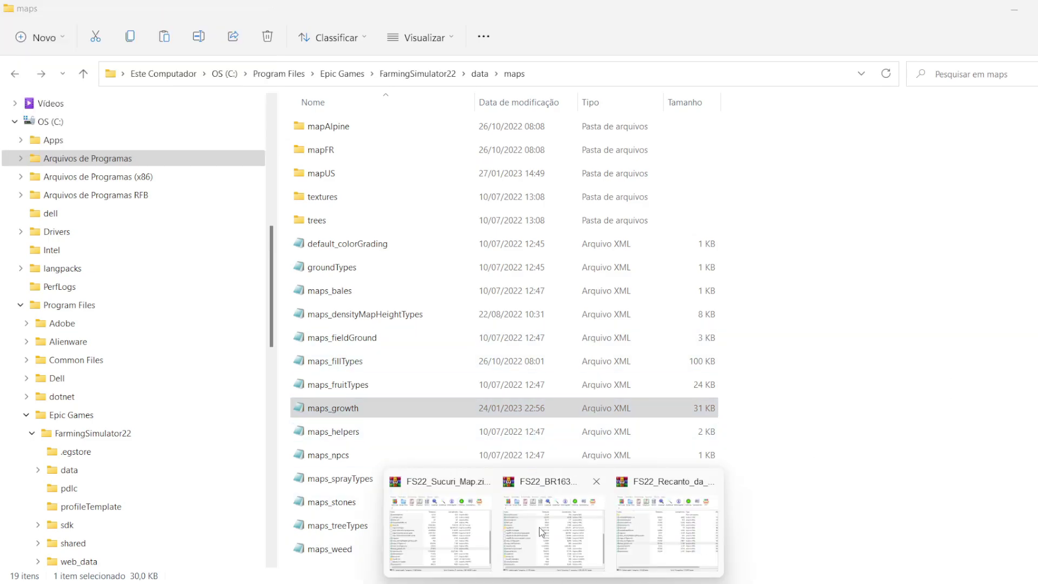
{"action": "left_click", "coordinate": [542, 527]}
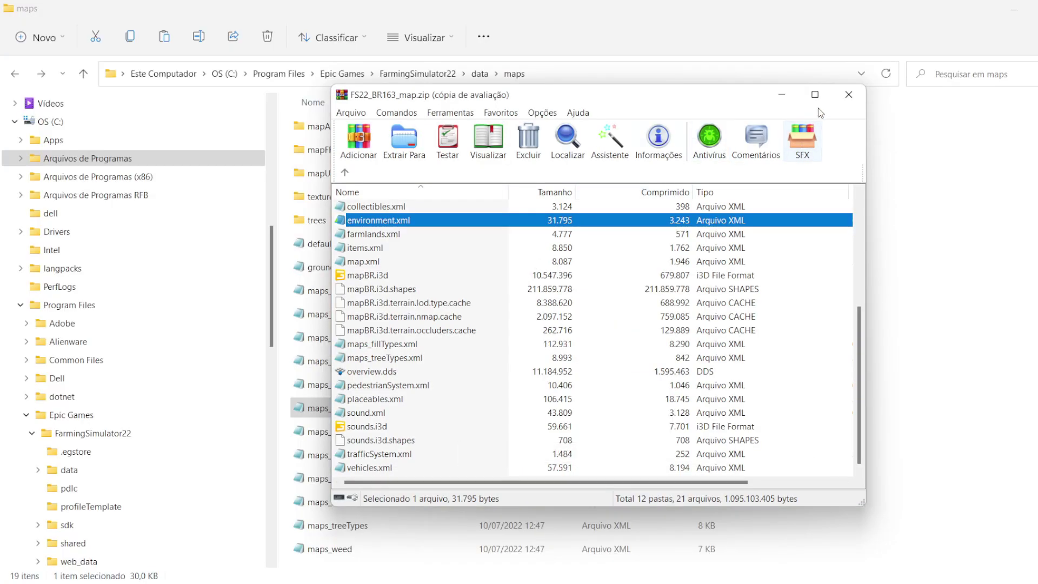
{"action": "mouse_move", "coordinate": [814, 94]}
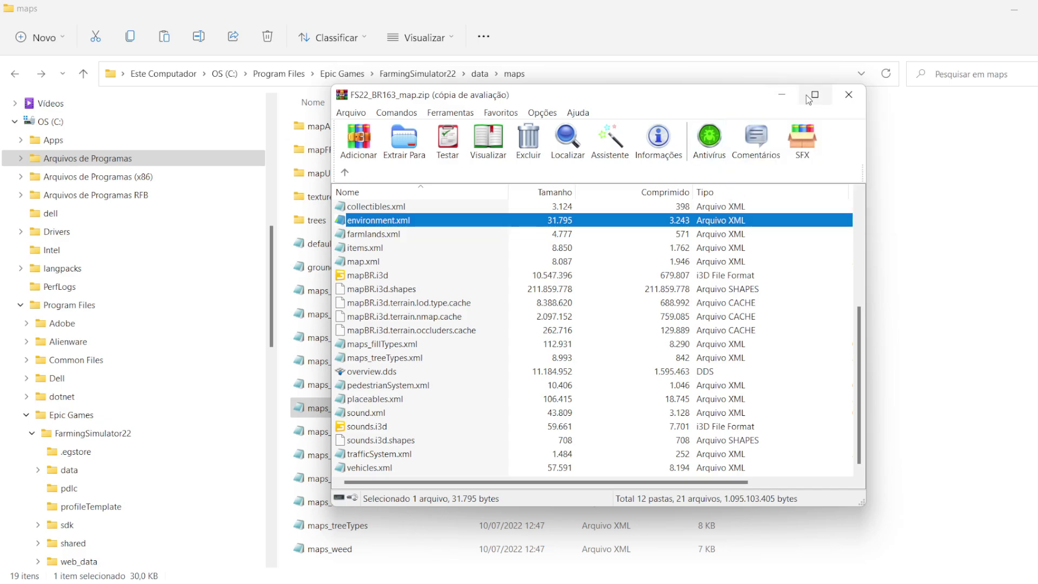
Switch to the Calendário e Clima BR xml folder and point out the COM_NEVE and SEM_NEVE environment files.
{"action": "mouse_move", "coordinate": [217, 565]}
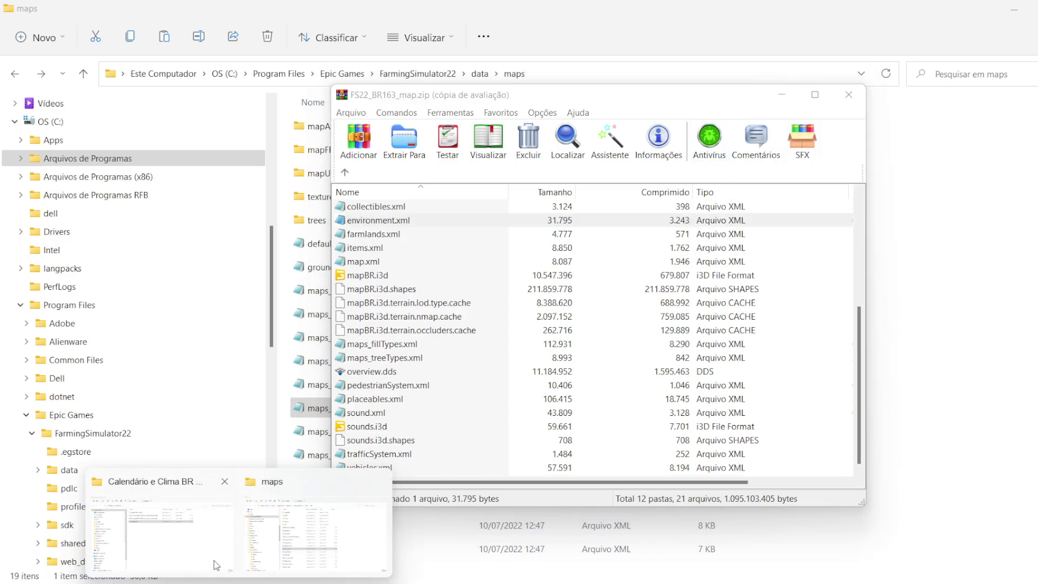
{"action": "left_click", "coordinate": [193, 543]}
{"action": "left_click", "coordinate": [395, 152]}
{"action": "left_click", "coordinate": [391, 174]}
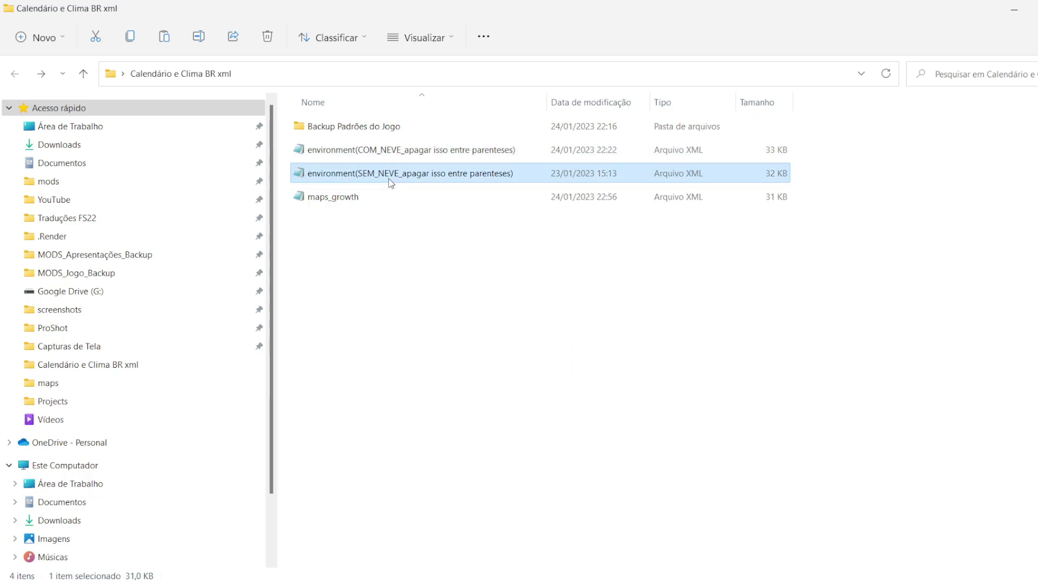
{"action": "left_click", "coordinate": [388, 154]}
{"action": "left_click", "coordinate": [393, 175]}
{"action": "left_click", "coordinate": [389, 156]}
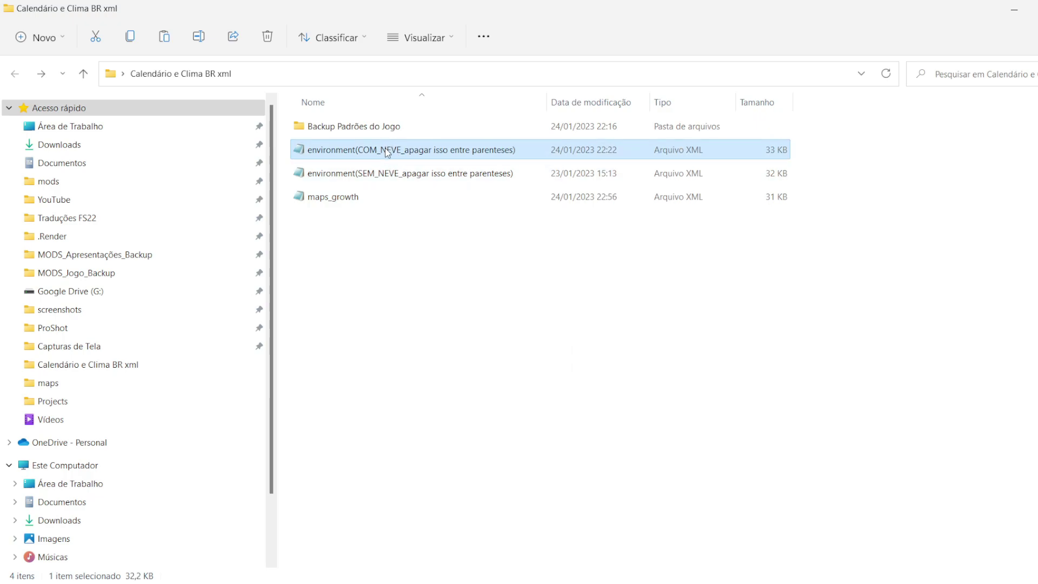
{"action": "left_click", "coordinate": [390, 168]}
{"action": "left_click", "coordinate": [390, 156]}
{"action": "left_click", "coordinate": [385, 165]}
{"action": "left_click", "coordinate": [385, 156]}
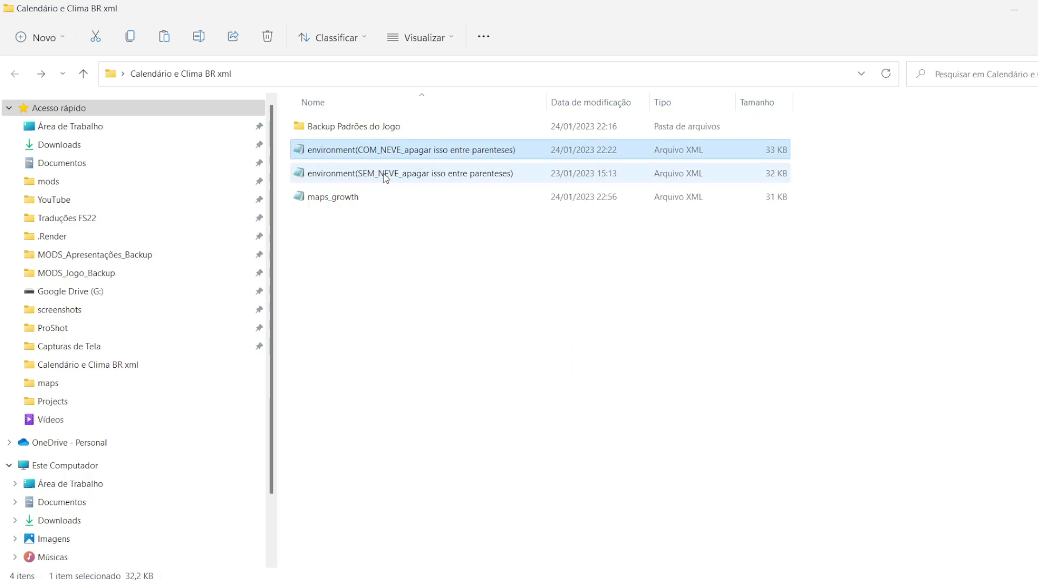
{"action": "left_click", "coordinate": [385, 176]}
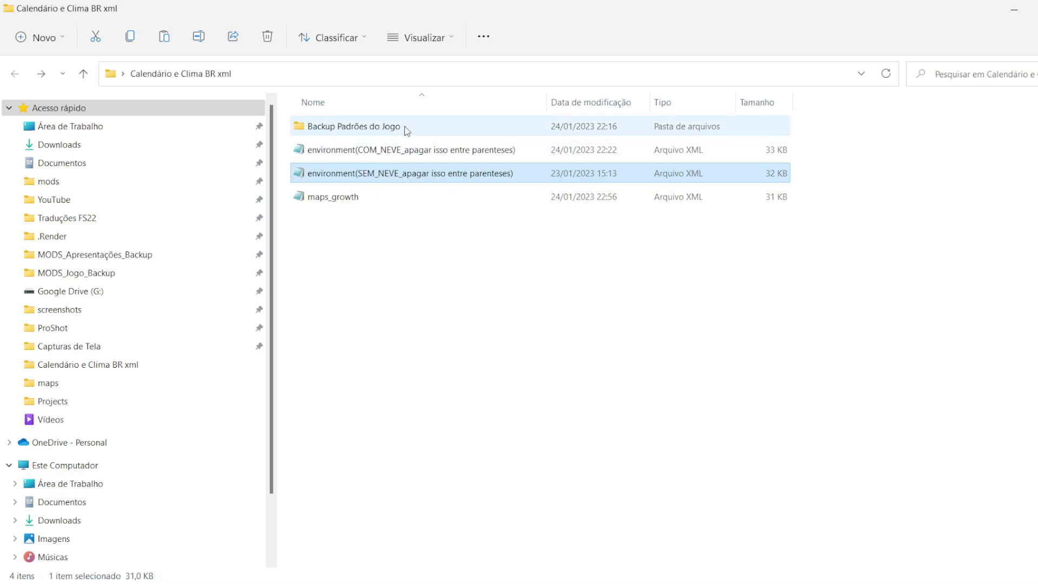
Point out maps_growth and both environment variants, and view the content of the COM_NEVE environment file in Notepad.
{"action": "left_click", "coordinate": [327, 199]}
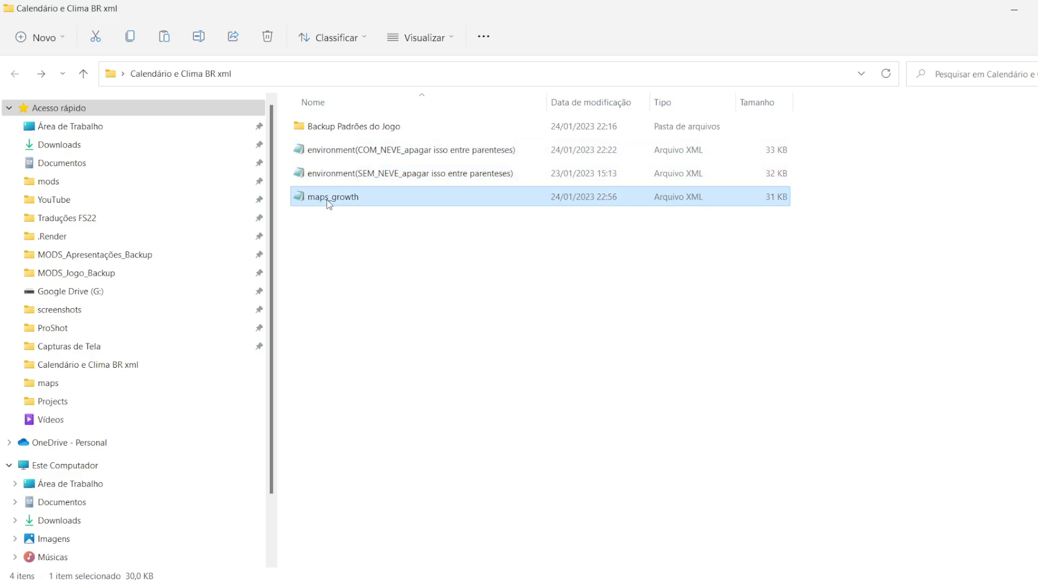
{"action": "left_click", "coordinate": [374, 171]}
{"action": "left_click", "coordinate": [373, 150]}
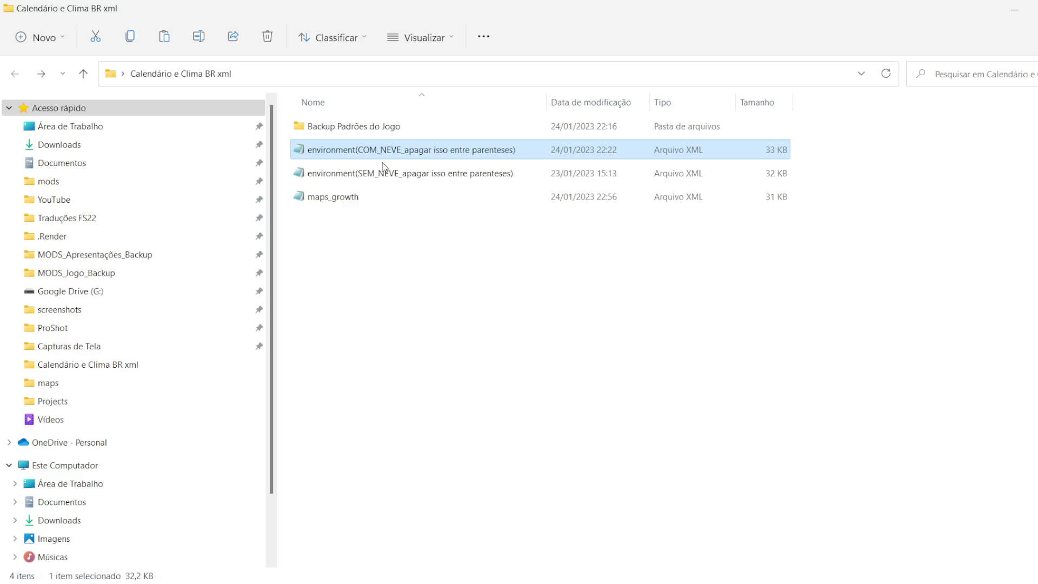
{"action": "left_click", "coordinate": [367, 174]}
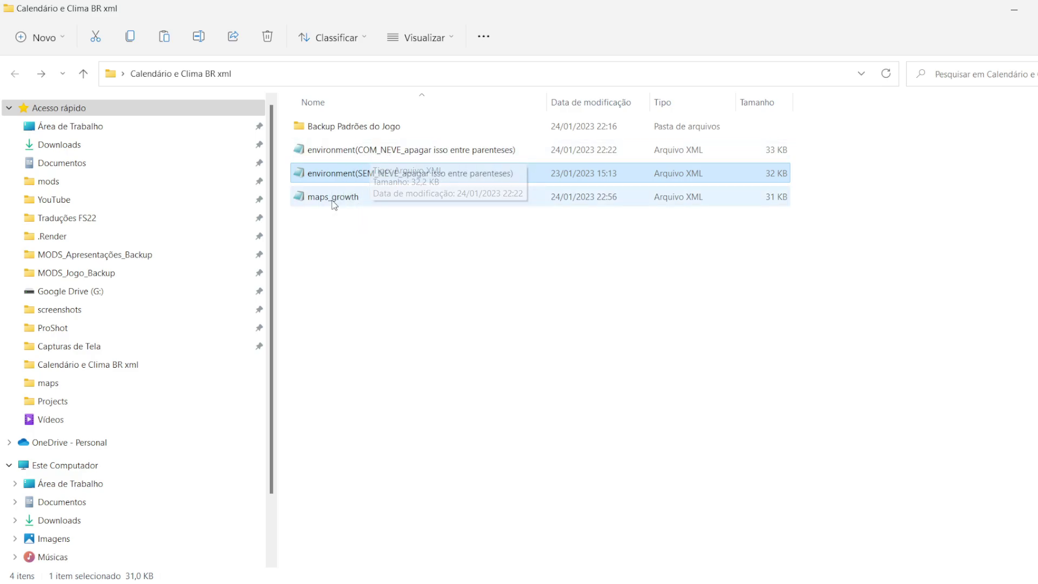
{"action": "double_click", "coordinate": [356, 152]}
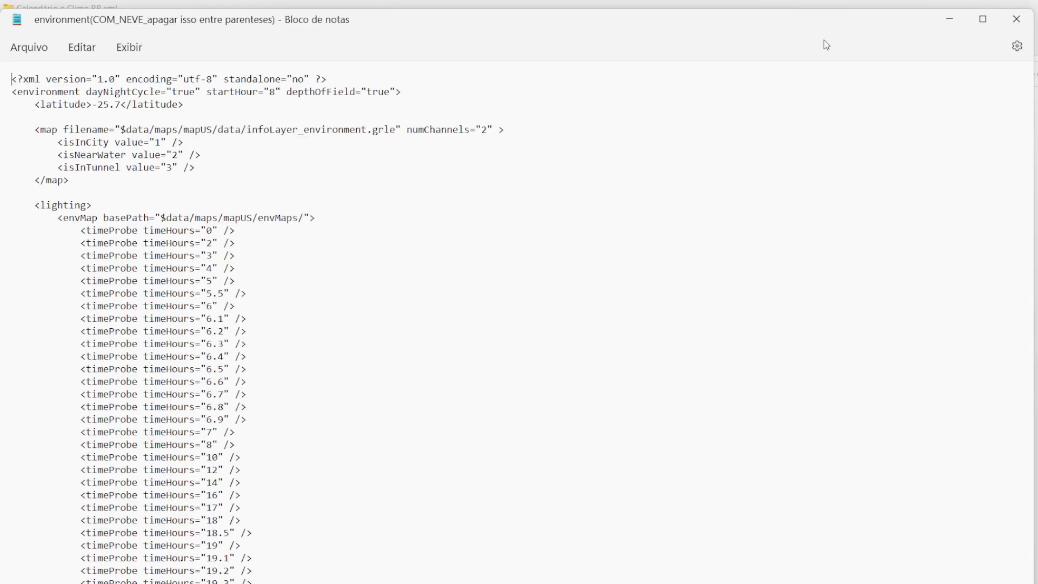
{"action": "left_click", "coordinate": [1016, 19]}
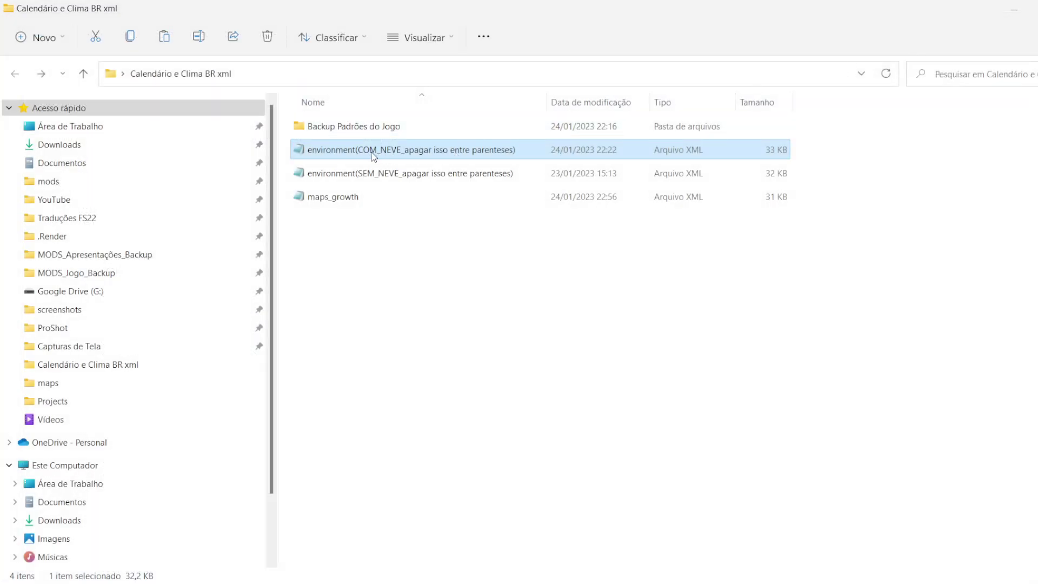
{"action": "right_click", "coordinate": [371, 156]}
{"action": "left_click", "coordinate": [444, 169]}
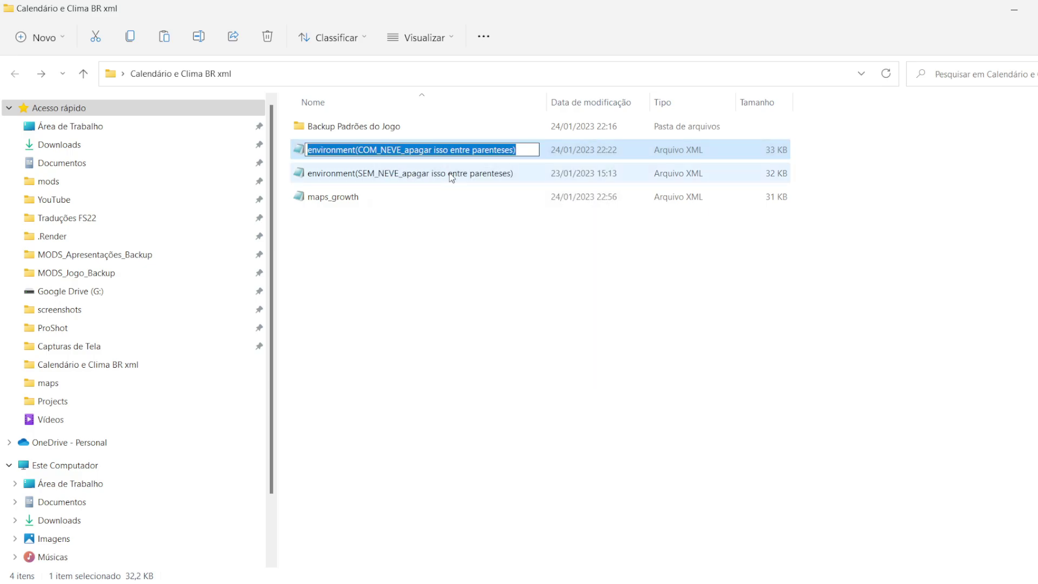
{"action": "key", "text": "Escape"}
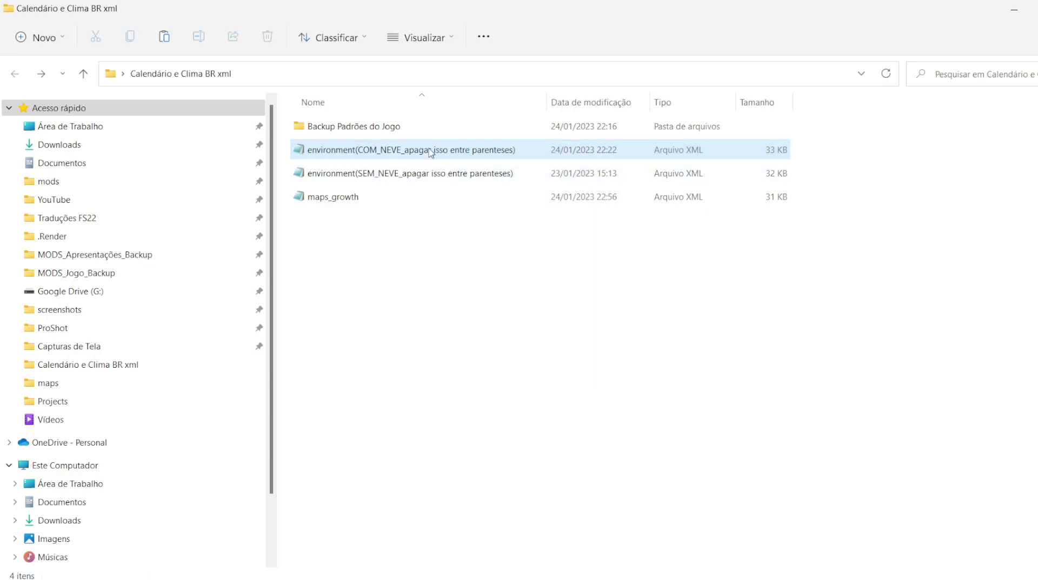
Review the environment(Map_US) and maps_growth files in Backup Padrões do Jogo, and return to the FS22_BR163_map.zip archive.
{"action": "left_click", "coordinate": [361, 155]}
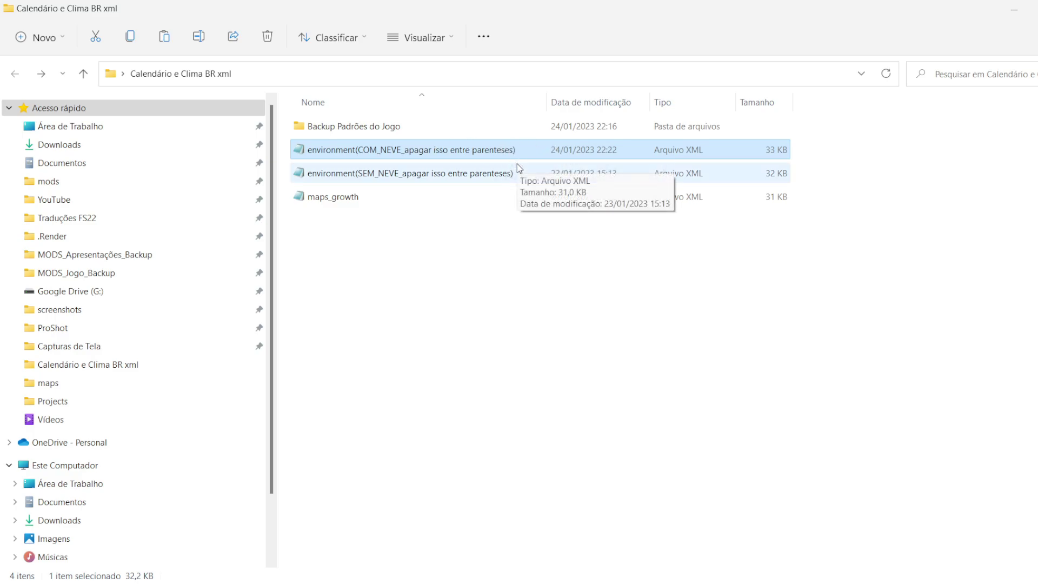
{"action": "left_click", "coordinate": [363, 128]}
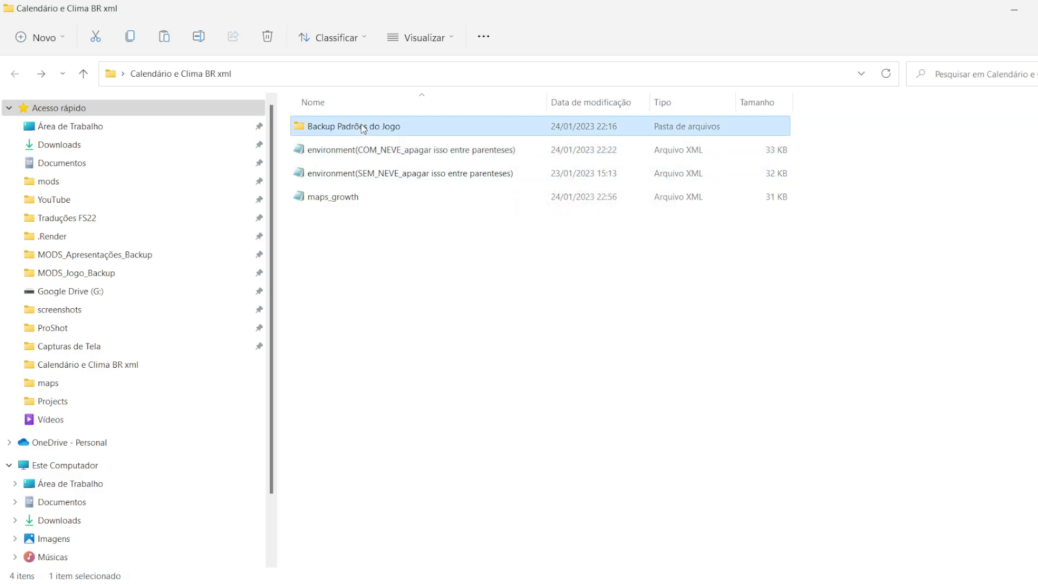
{"action": "double_click", "coordinate": [363, 128]}
{"action": "left_click", "coordinate": [363, 130]}
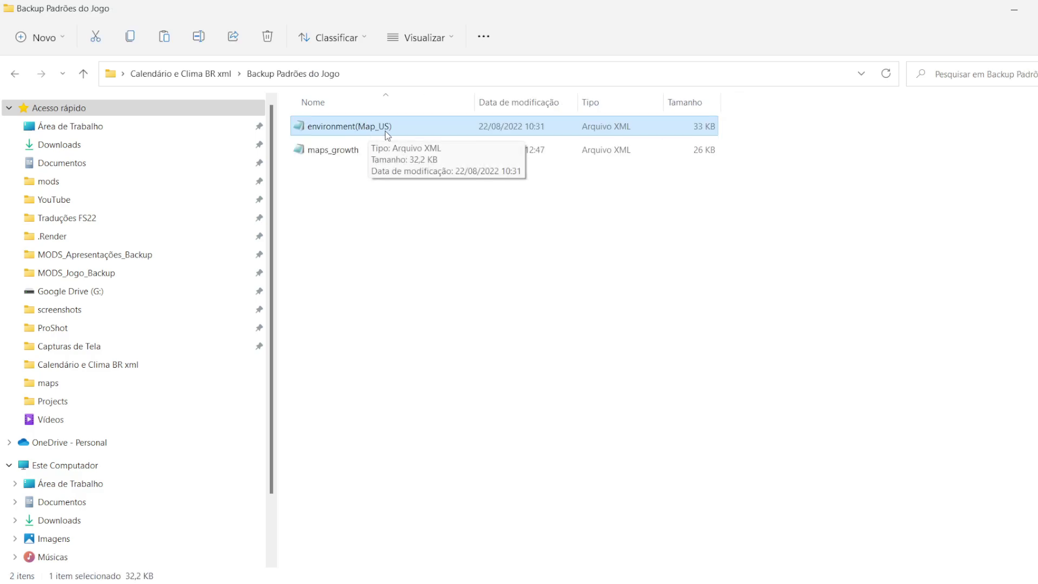
{"action": "left_click", "coordinate": [334, 154]}
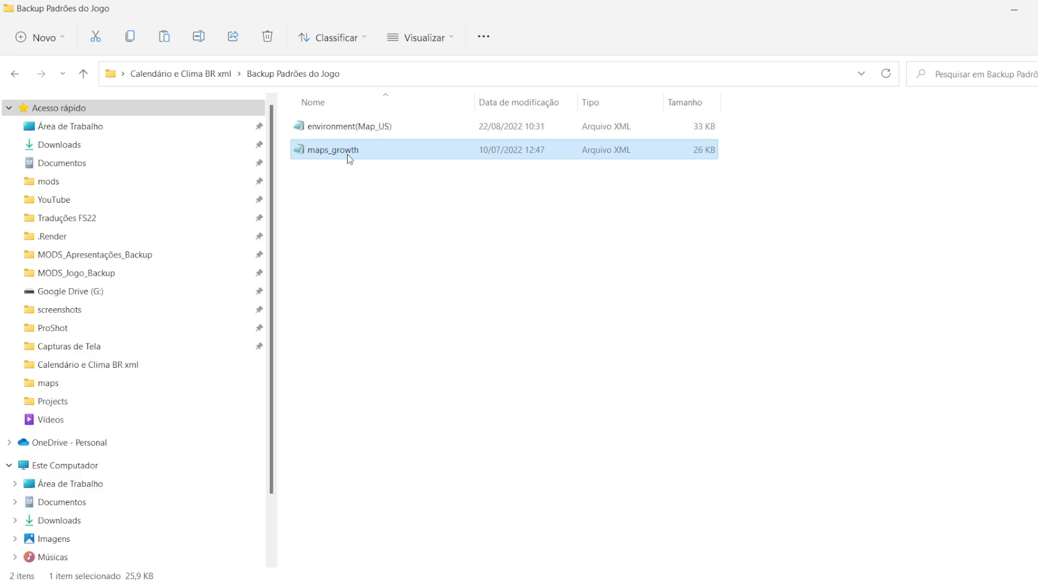
{"action": "left_click", "coordinate": [334, 133]}
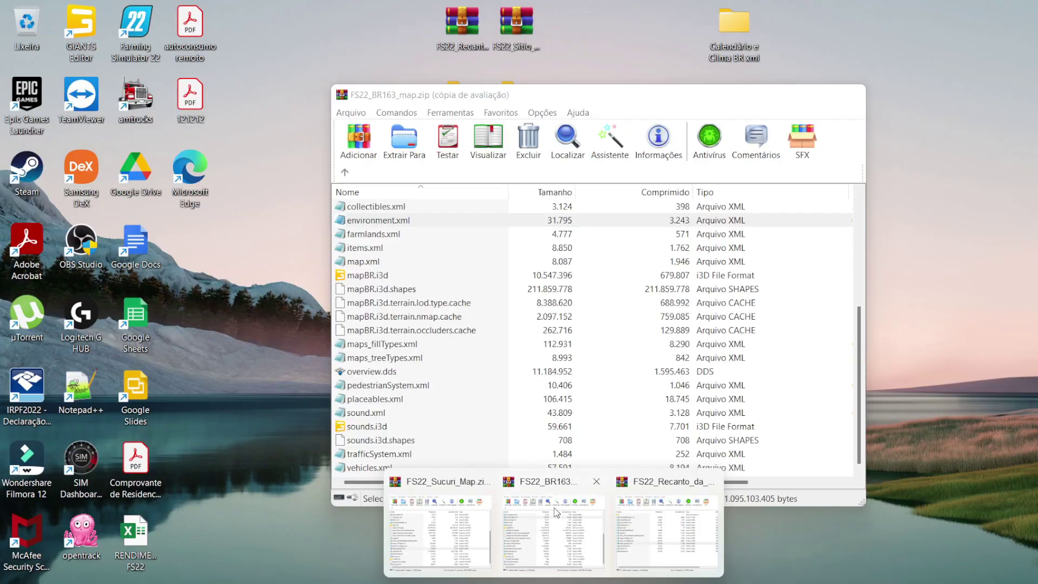
{"action": "left_click", "coordinate": [577, 487]}
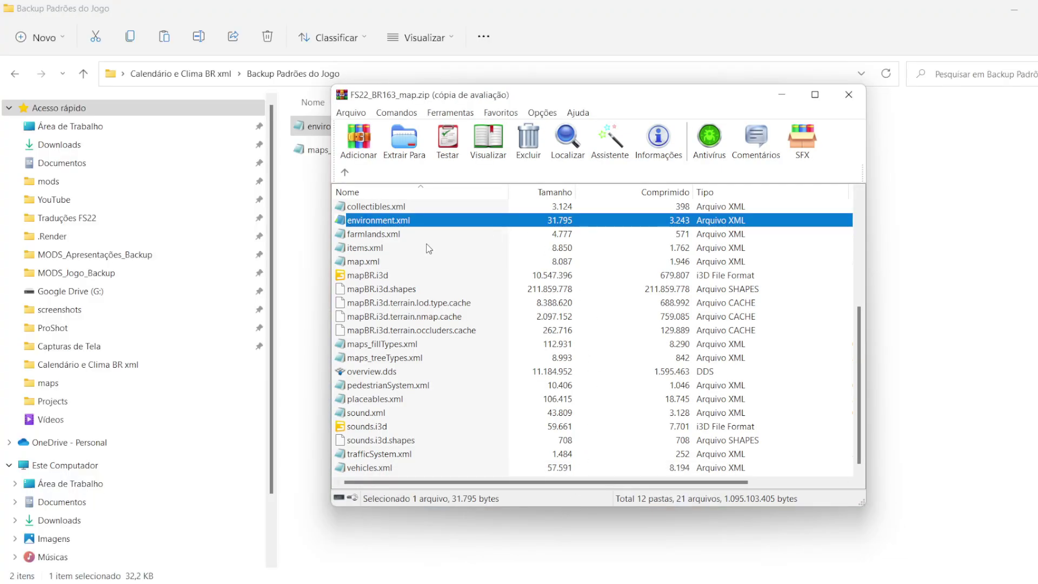
Return FS22_BR163_map.zip to its root, and locate environment.xml in the xml folder of FS22_Recanto_da_Alvorada_Calendario_BR.zip.
{"action": "left_click", "coordinate": [344, 173]}
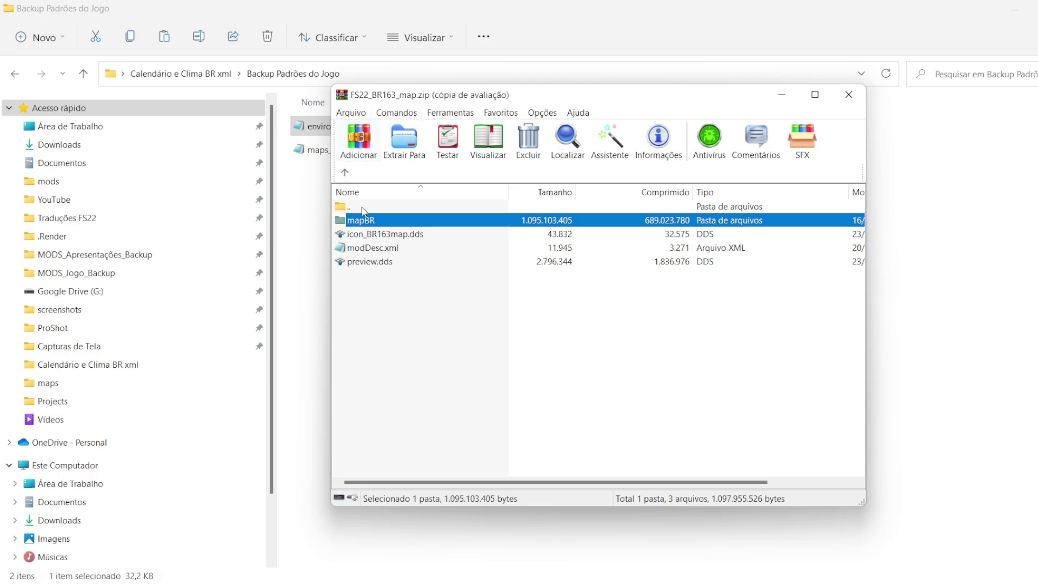
{"action": "mouse_move", "coordinate": [535, 574]}
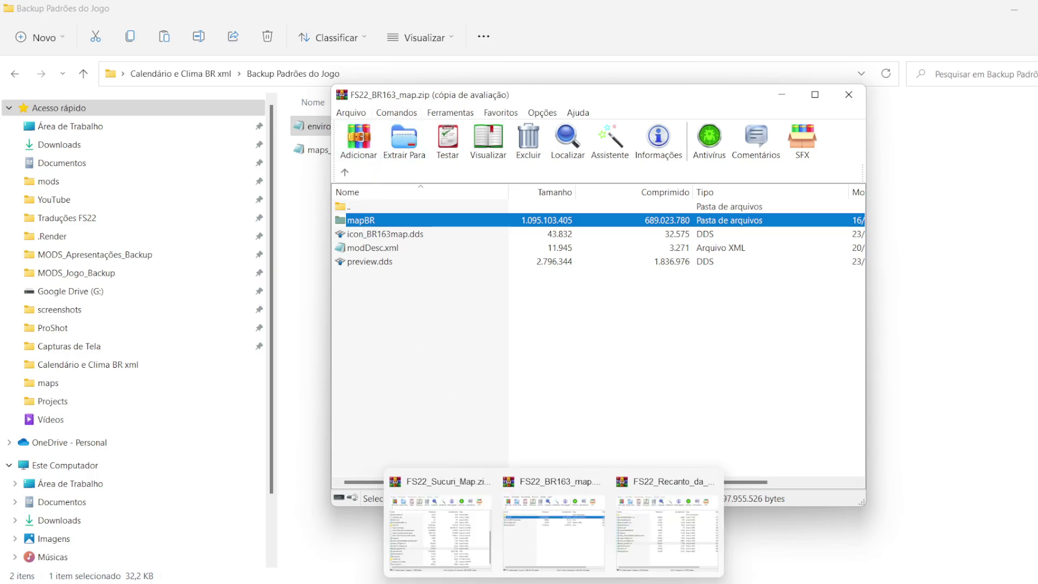
{"action": "left_click", "coordinate": [680, 550]}
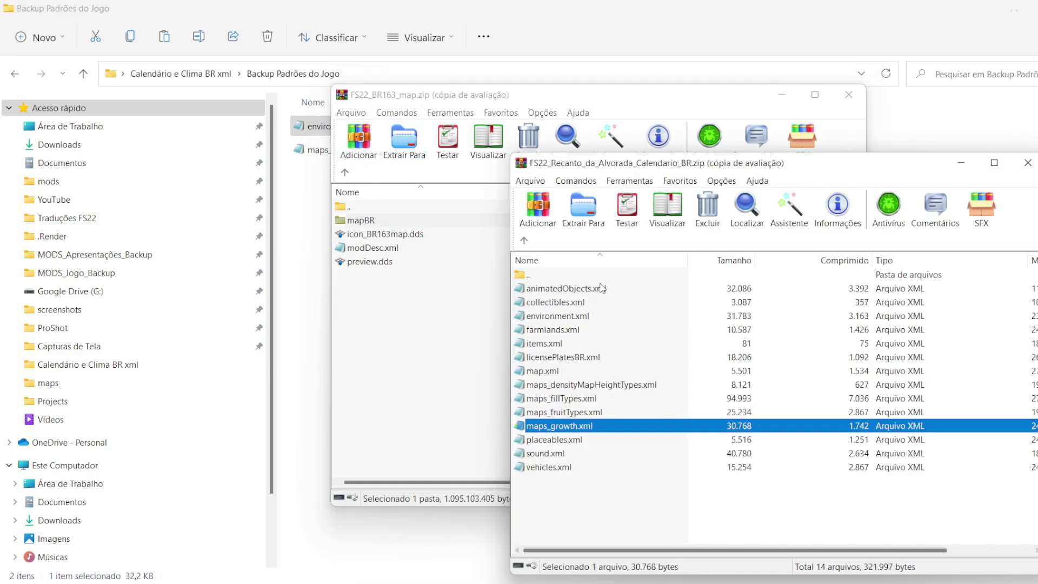
{"action": "left_click", "coordinate": [523, 240]}
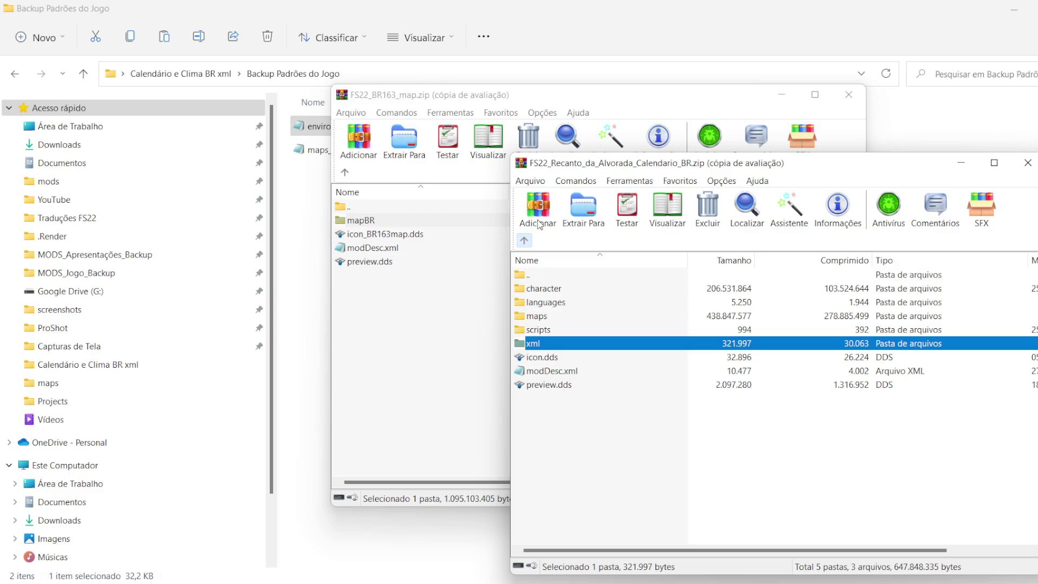
{"action": "double_click", "coordinate": [536, 349]}
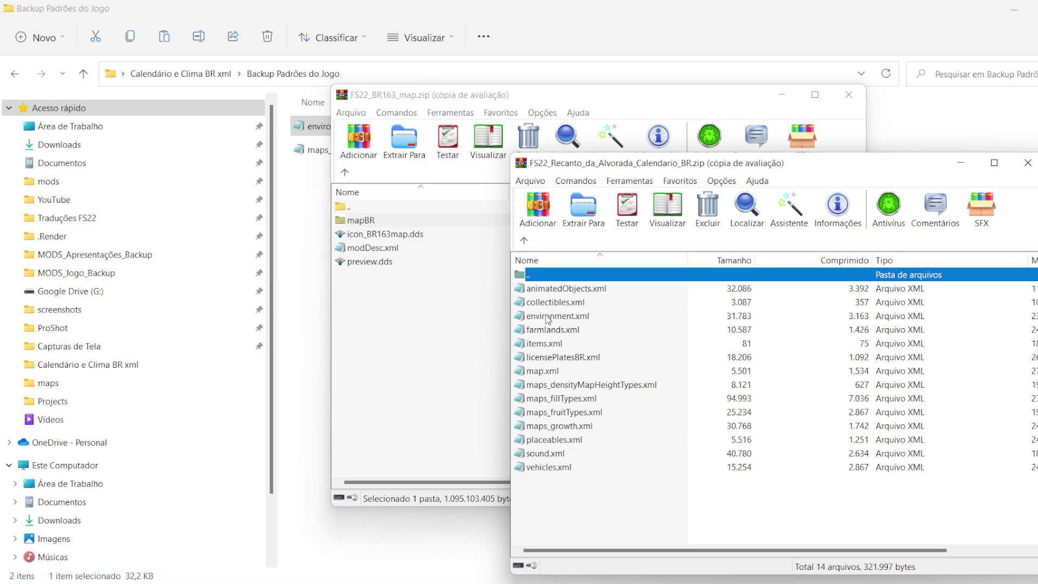
{"action": "left_click", "coordinate": [547, 318]}
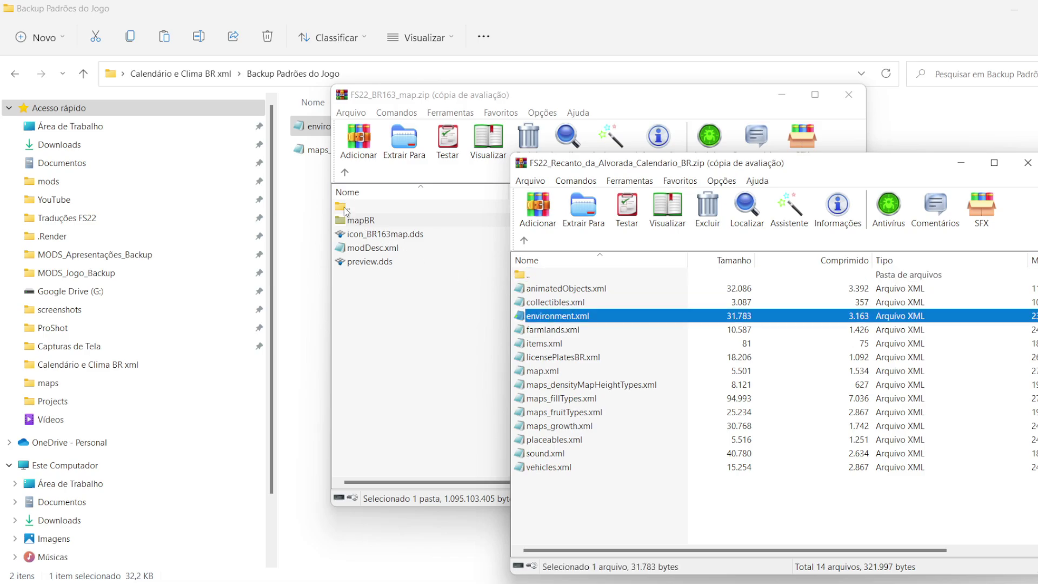
View environment.xml from the mapBR folder of FS22_BR163_map.zip in Notepad and point out its latitude line.
{"action": "double_click", "coordinate": [354, 220]}
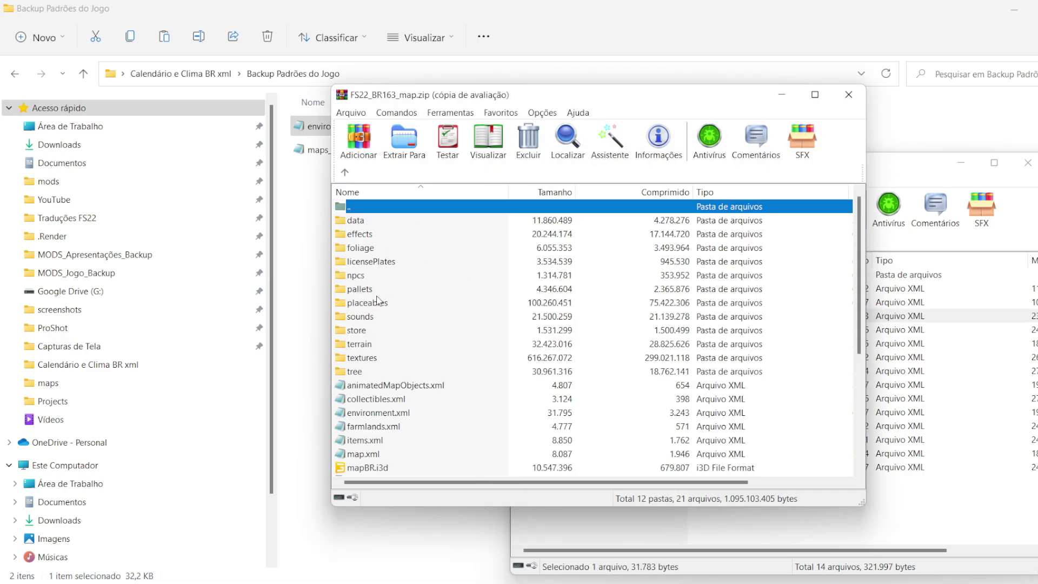
{"action": "left_click", "coordinate": [379, 414]}
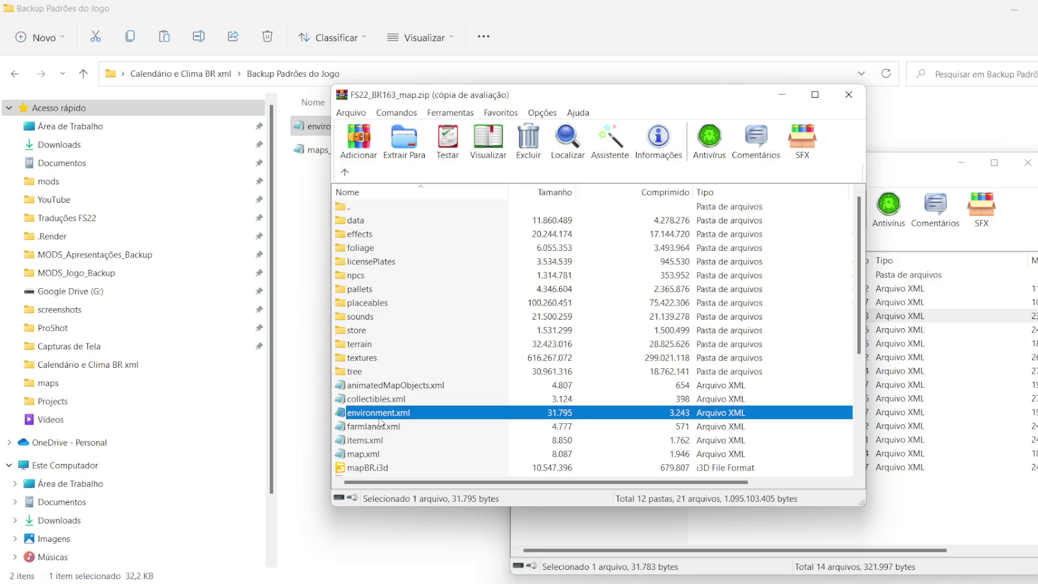
{"action": "double_click", "coordinate": [385, 415]}
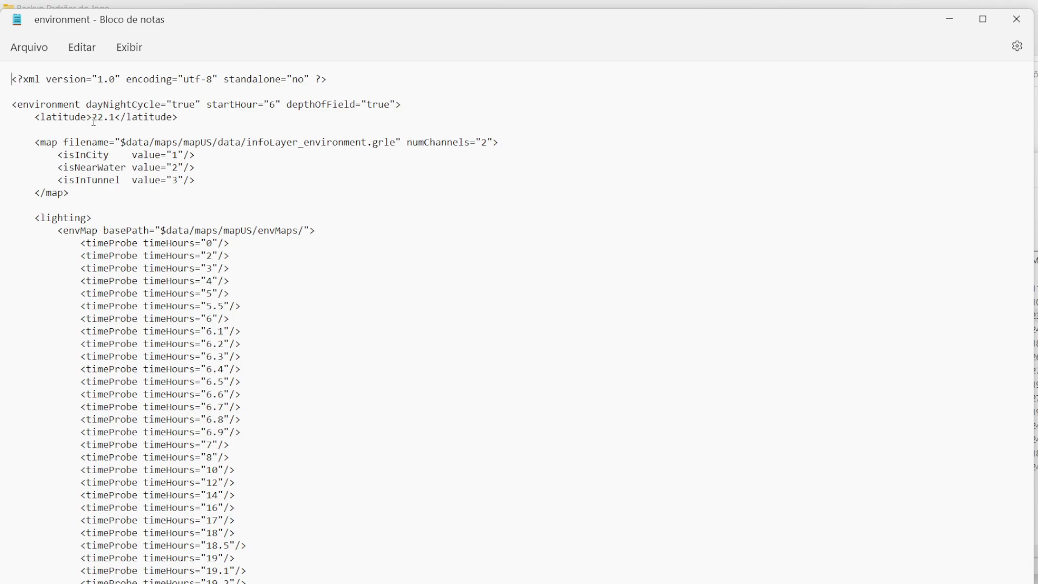
{"action": "left_click_drag", "start_coordinate": [93, 121], "coordinate": [117, 122]}
{"action": "left_click_drag", "start_coordinate": [127, 117], "coordinate": [180, 114]}
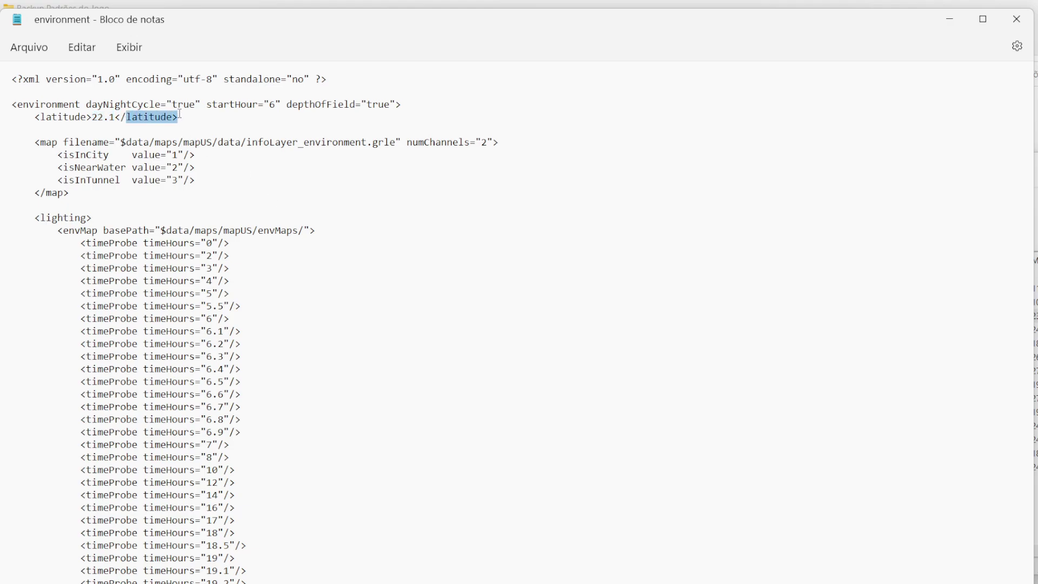
{"action": "left_click", "coordinate": [94, 119]}
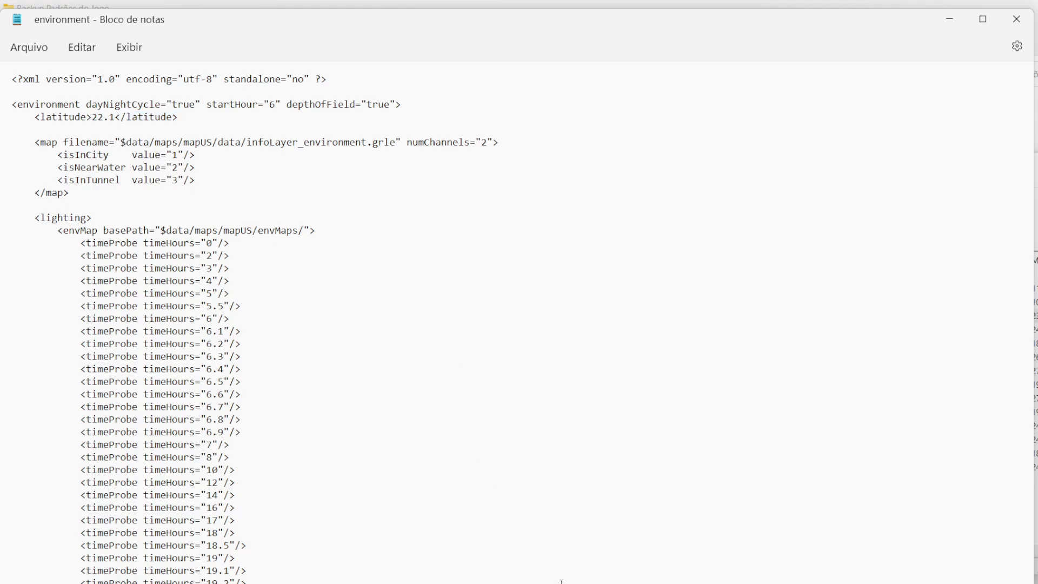
Check the latitude in the Recanto da Alvorada archive's environment.xml for comparison, and close that file.
{"action": "mouse_move", "coordinate": [561, 580]}
{"action": "left_click", "coordinate": [633, 546]}
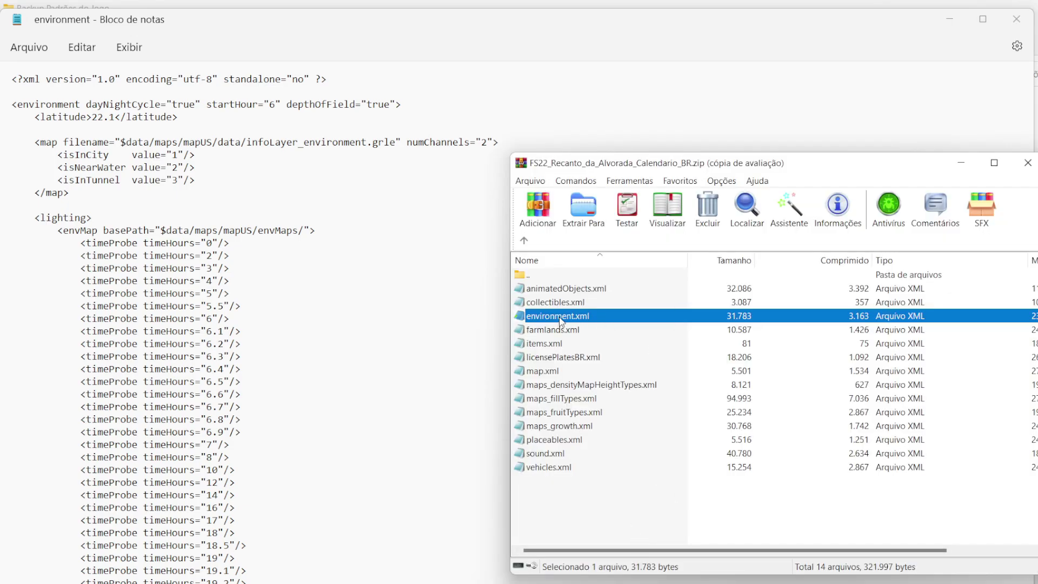
{"action": "double_click", "coordinate": [560, 318]}
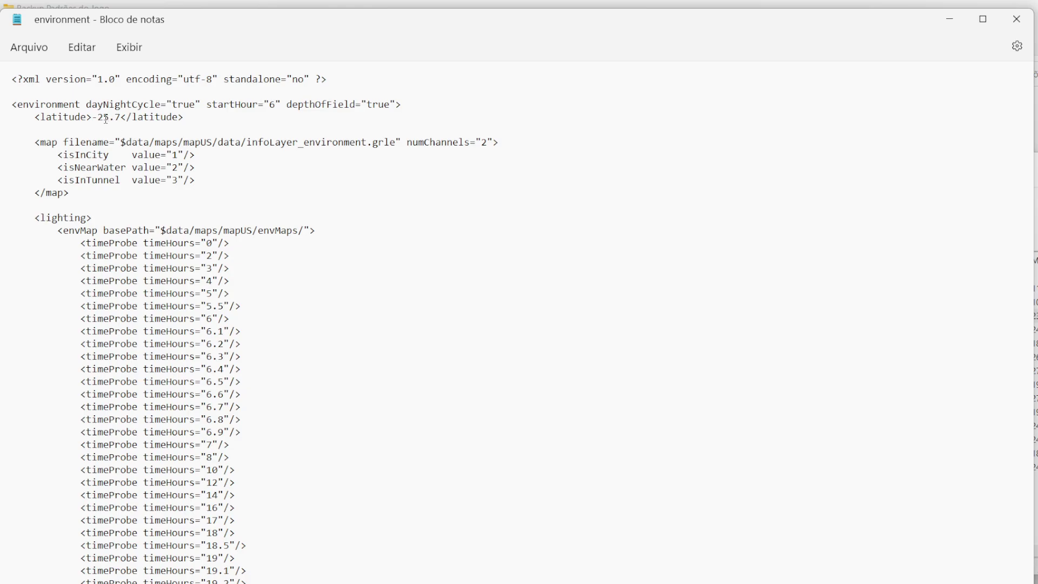
{"action": "left_click", "coordinate": [1016, 19]}
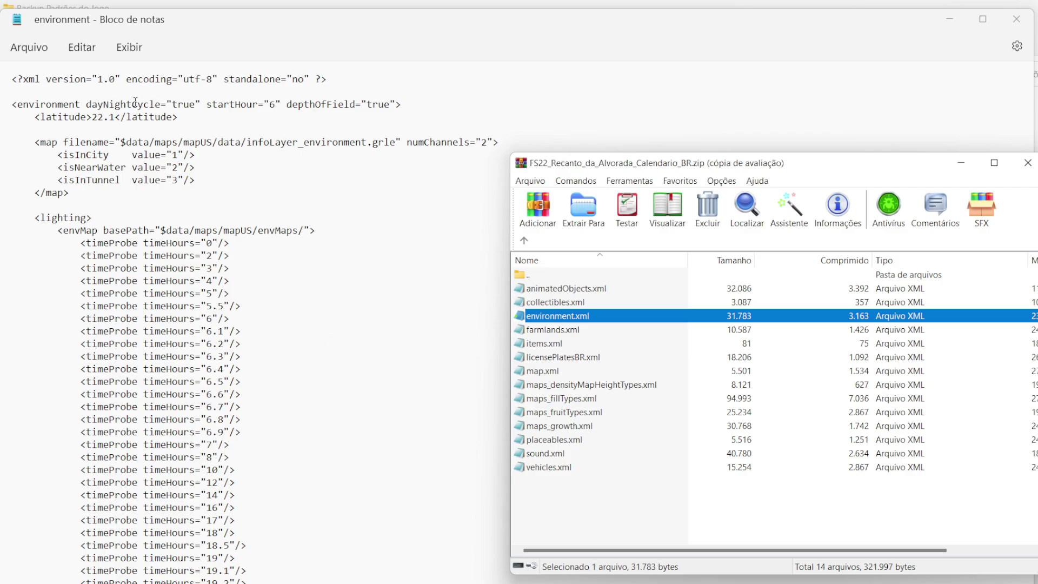
Set the latitude in the BR163 map's environment.xml to -22.1 by adding a minus sign.
{"action": "left_click_drag", "start_coordinate": [93, 117], "coordinate": [116, 118]}
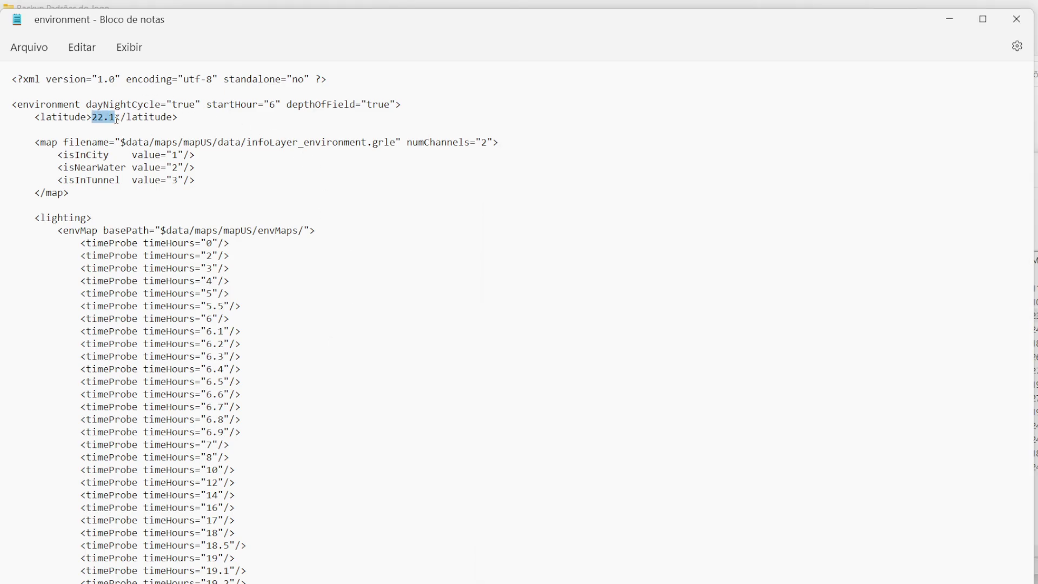
{"action": "left_click", "coordinate": [108, 128]}
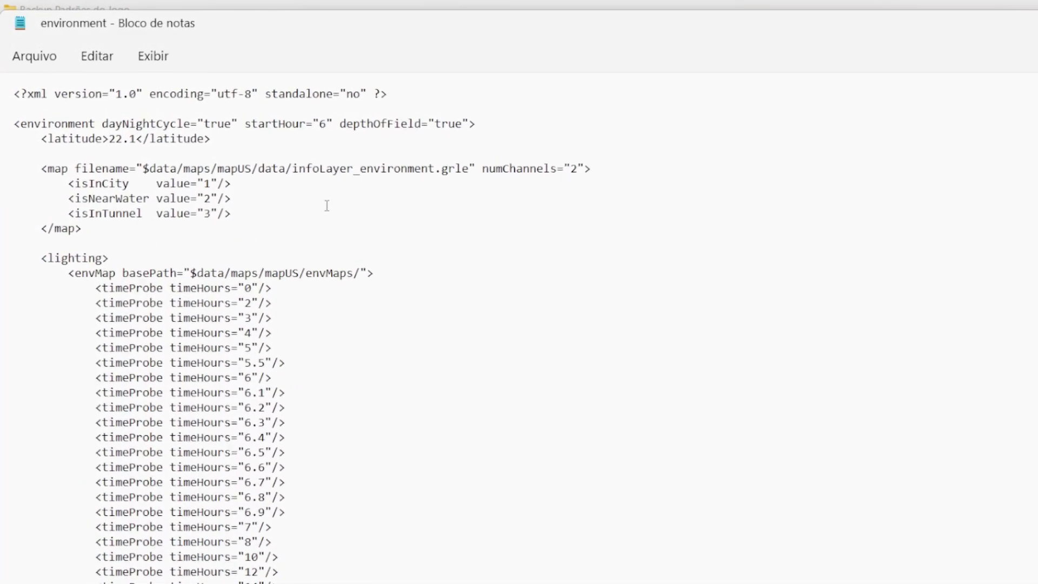
{"action": "type", "text": "-"}
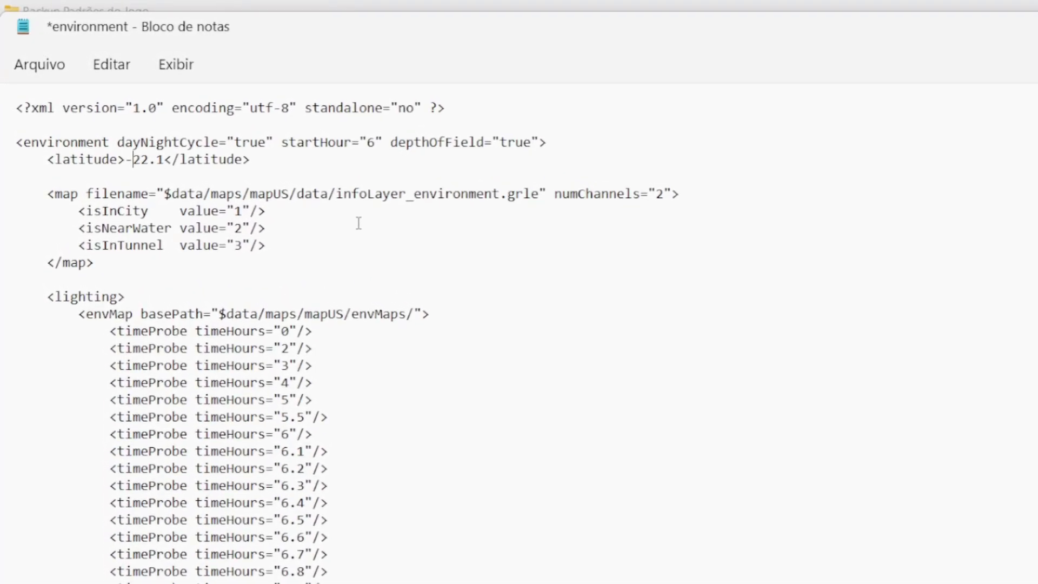
{"action": "left_click", "coordinate": [377, 234]}
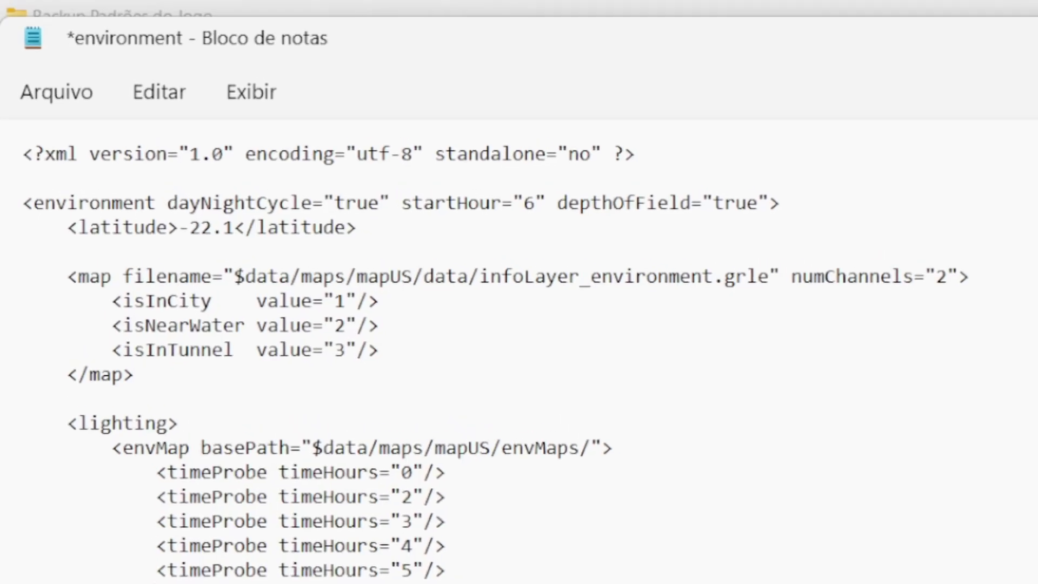
Review the negative latitude in the Recanto da Alvorada environment.xml again, and return to the edited BR163 environment file.
{"action": "mouse_move", "coordinate": [615, 568]}
{"action": "left_click", "coordinate": [668, 519]}
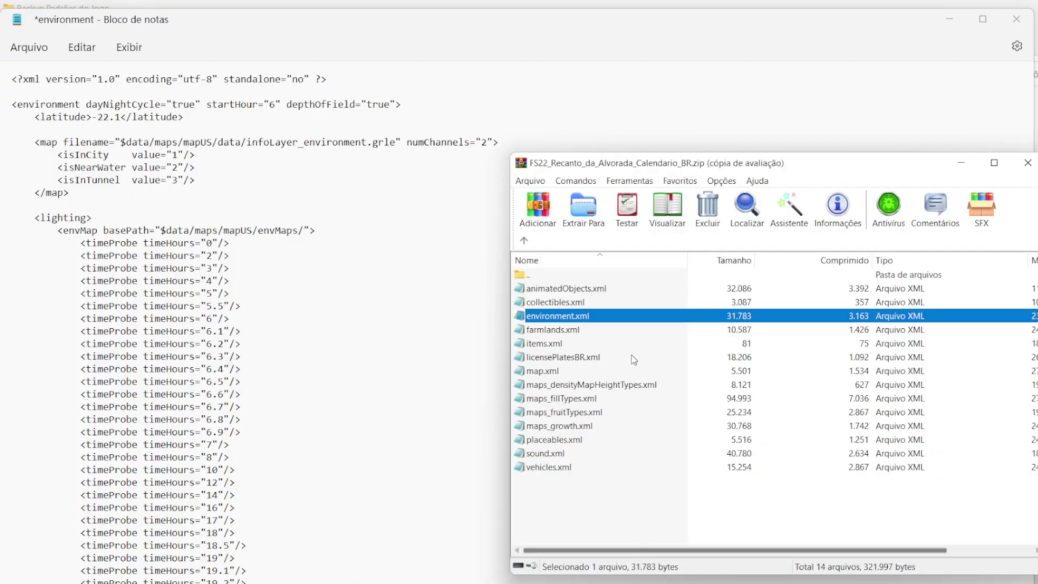
{"action": "double_click", "coordinate": [564, 319]}
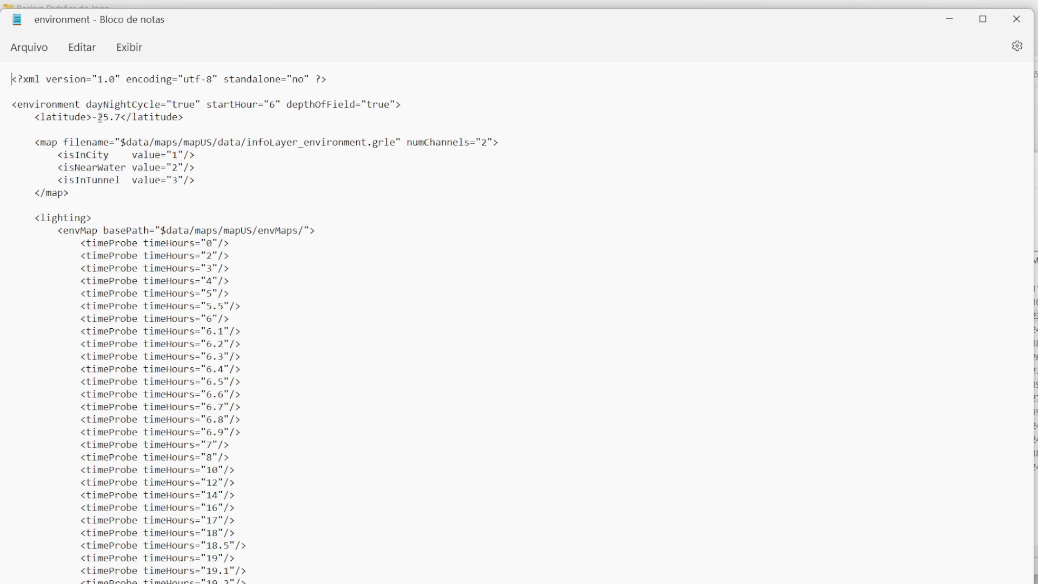
{"action": "left_click_drag", "start_coordinate": [94, 120], "coordinate": [184, 120]}
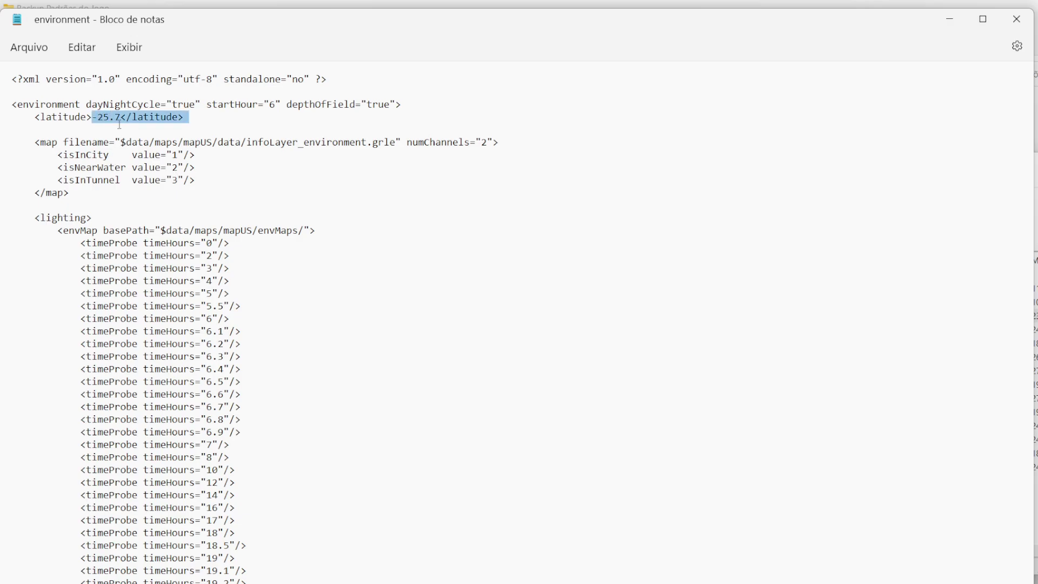
{"action": "key", "text": "Left"}
{"action": "type", "text": "-"}
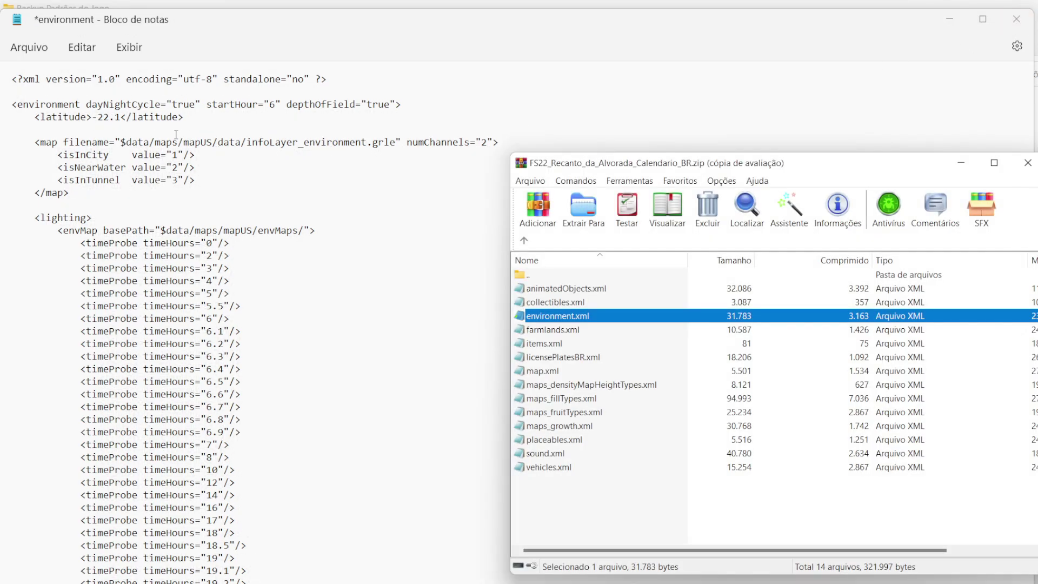
{"action": "left_click", "coordinate": [171, 126]}
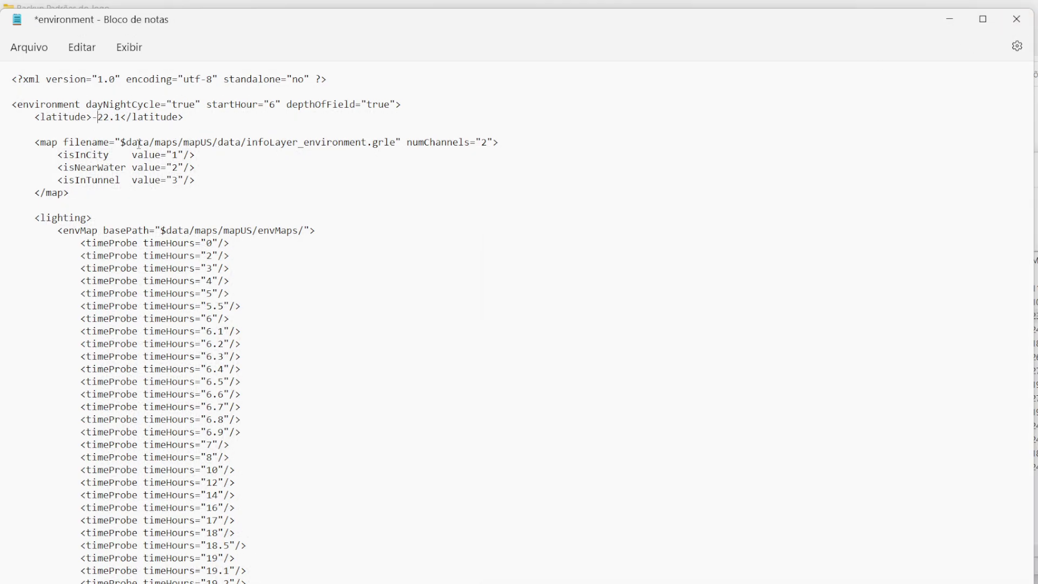
Close the edited environment.xml with its changes saved, and update it inside FS22_BR163_map.zip.
{"action": "left_click", "coordinate": [1016, 19]}
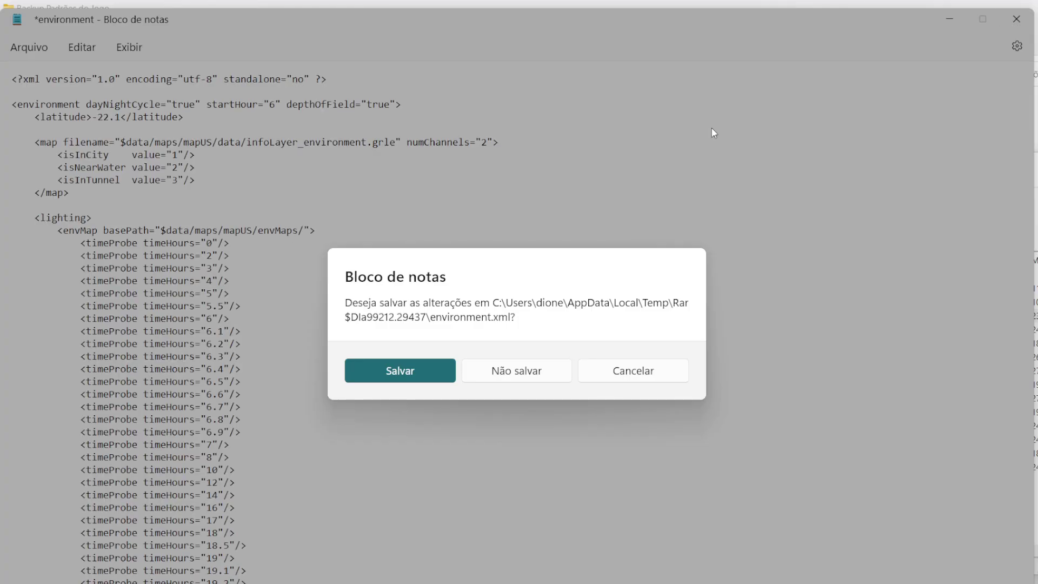
{"action": "left_click", "coordinate": [424, 370]}
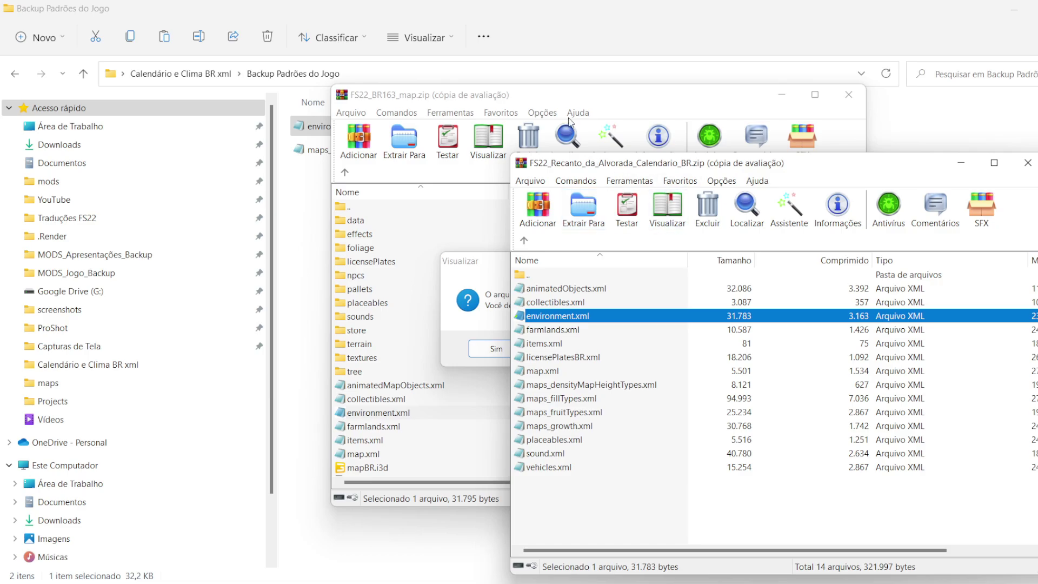
{"action": "left_click", "coordinate": [575, 105]}
{"action": "left_click", "coordinate": [496, 349]}
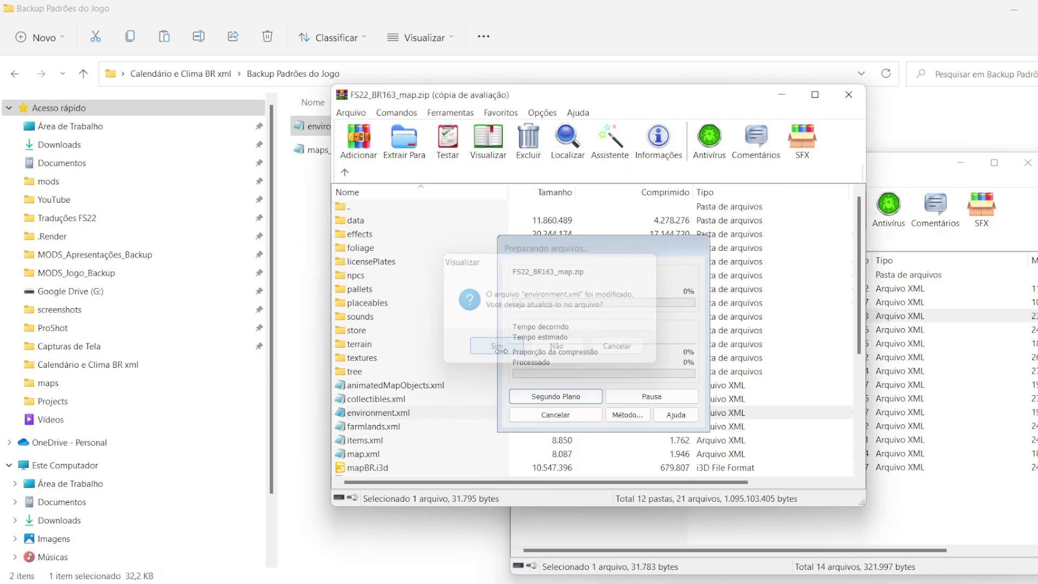